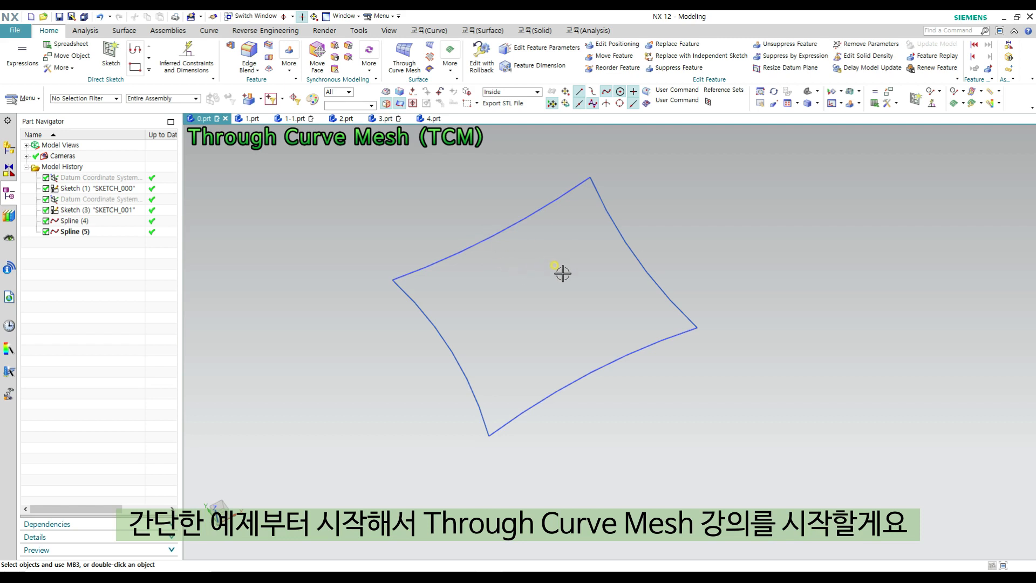
- Start a Through Curve Mesh surface, reset its settings to defaults, and place the dialog clear of the four boundary curves
{"action": "left_click", "coordinate": [596, 283], "text": "ctrl+shift"}
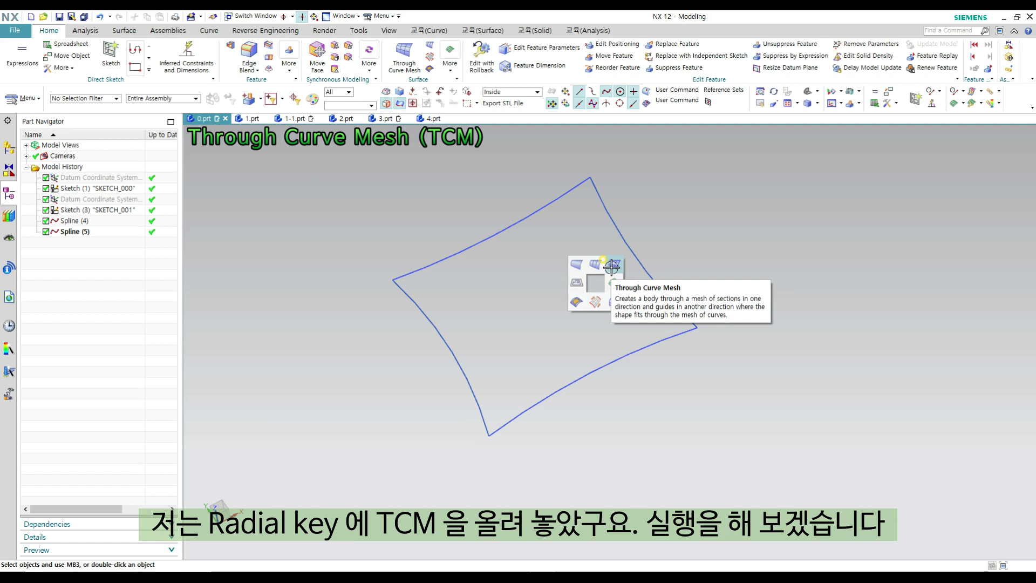
{"action": "left_click", "coordinate": [612, 266]}
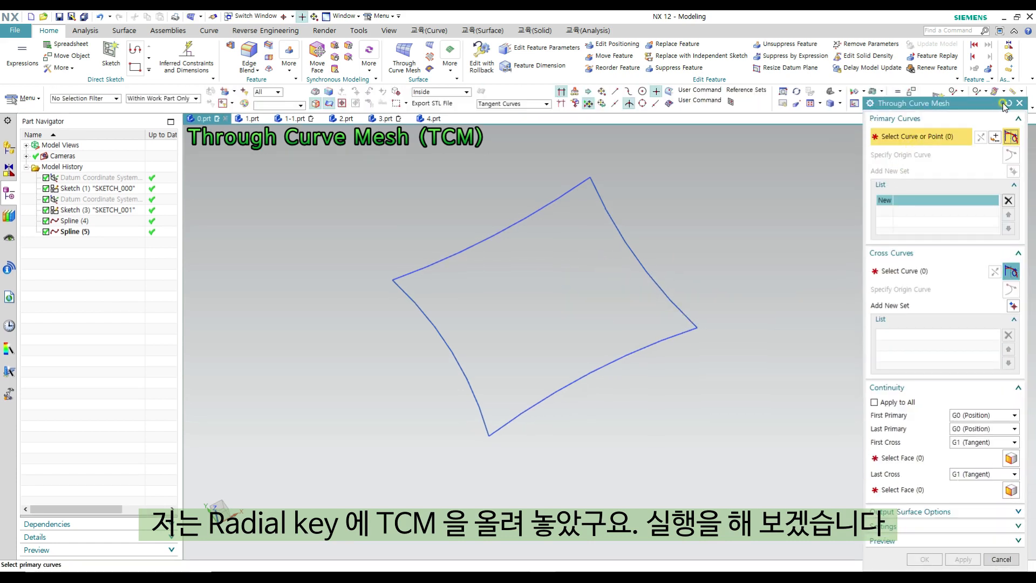
{"action": "left_click", "coordinate": [1008, 103]}
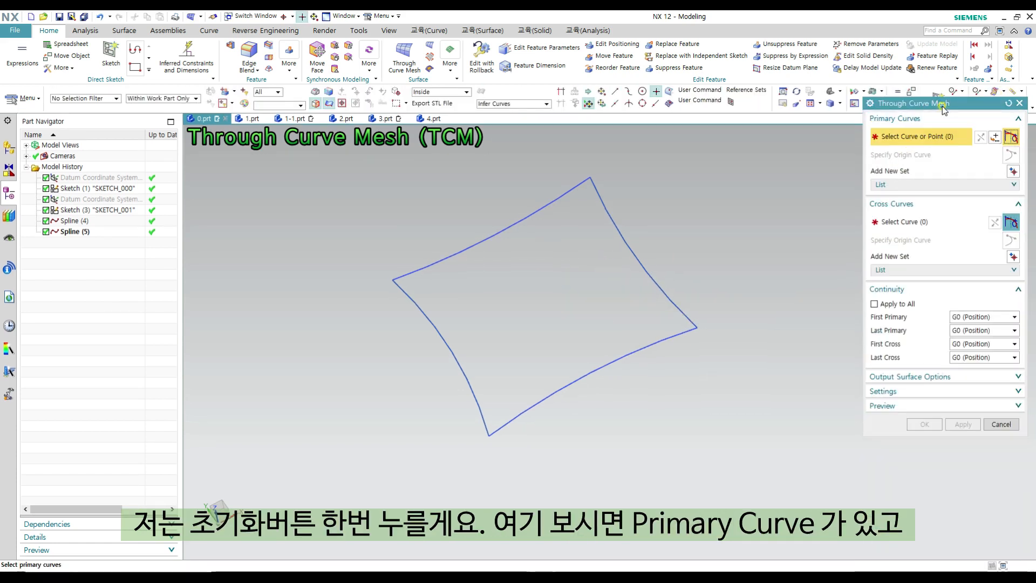
{"action": "left_click_drag", "start_coordinate": [943, 107], "coordinate": [834, 154]}
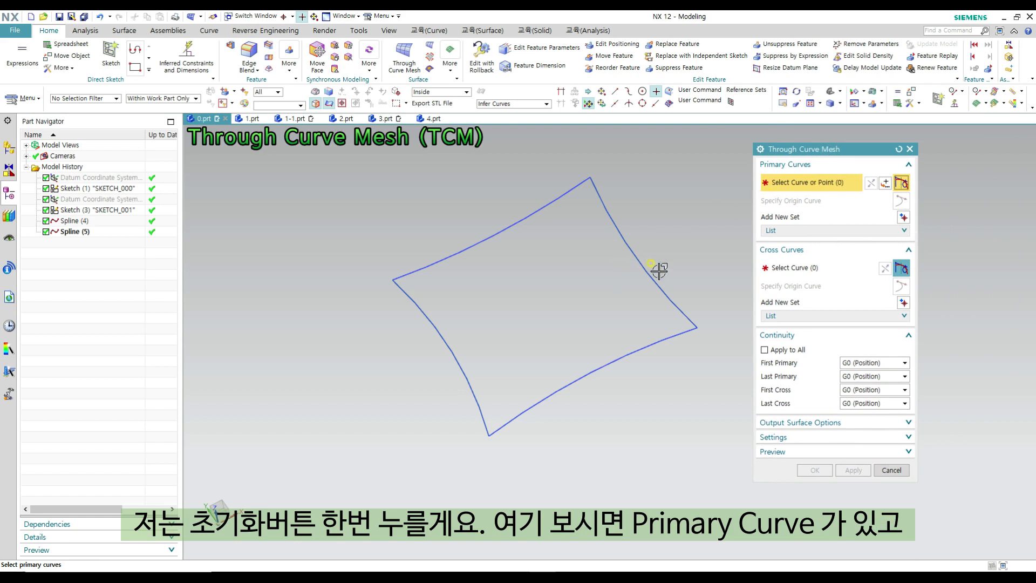
{"action": "middle_click_drag", "start_coordinate": [675, 248], "coordinate": [679, 272], "text": "shift"}
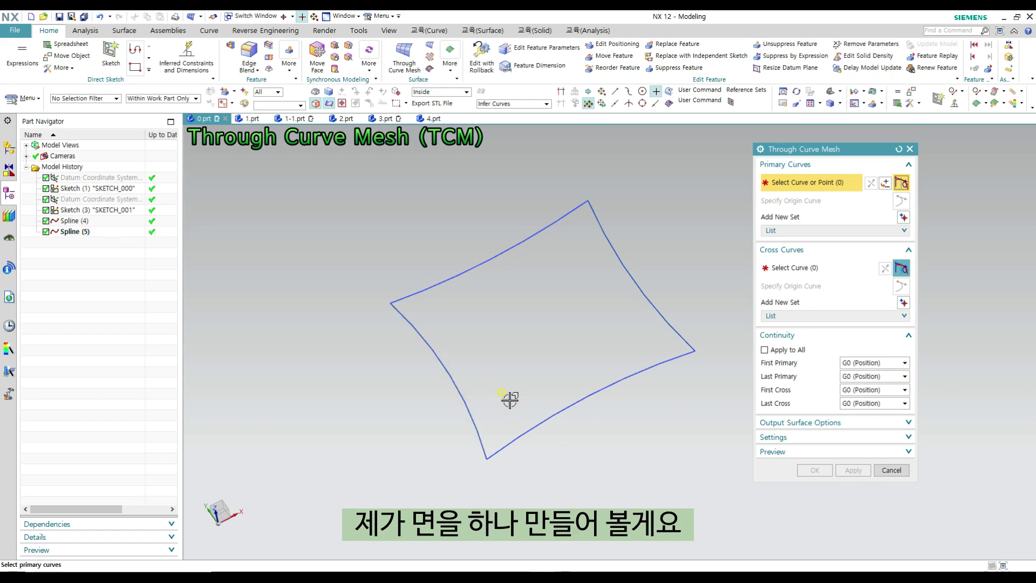
- Try to add all four boundary curves as separate primary curve sets, and reset the Through Curve Mesh settings
{"action": "left_click", "coordinate": [405, 317]}
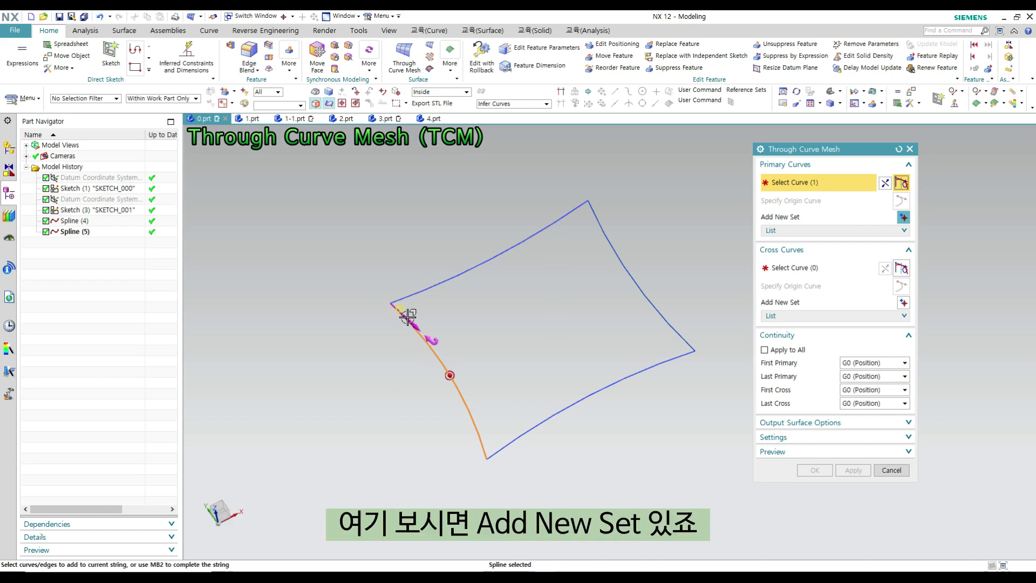
{"action": "left_click", "coordinate": [904, 217]}
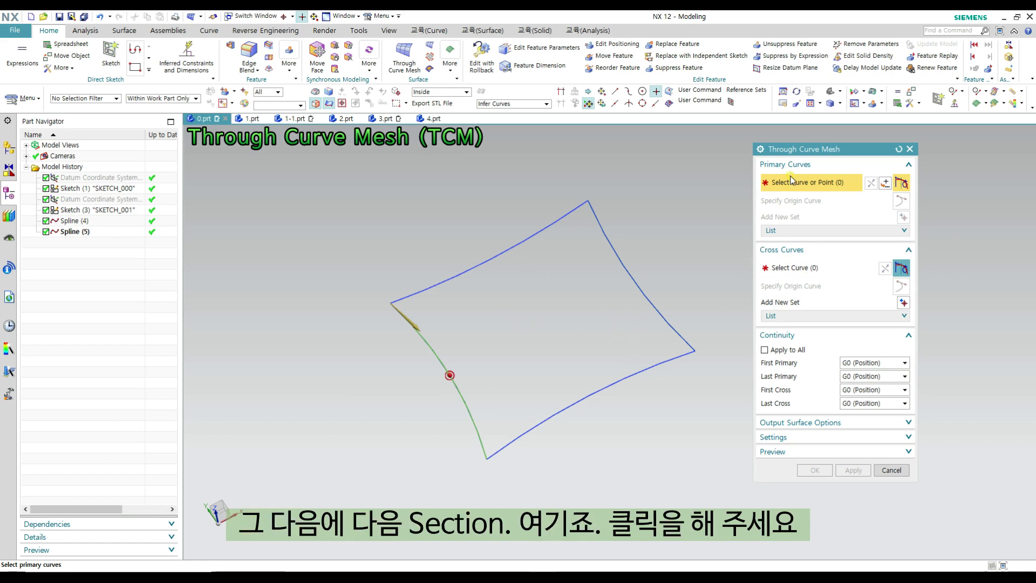
{"action": "left_click", "coordinate": [603, 216]}
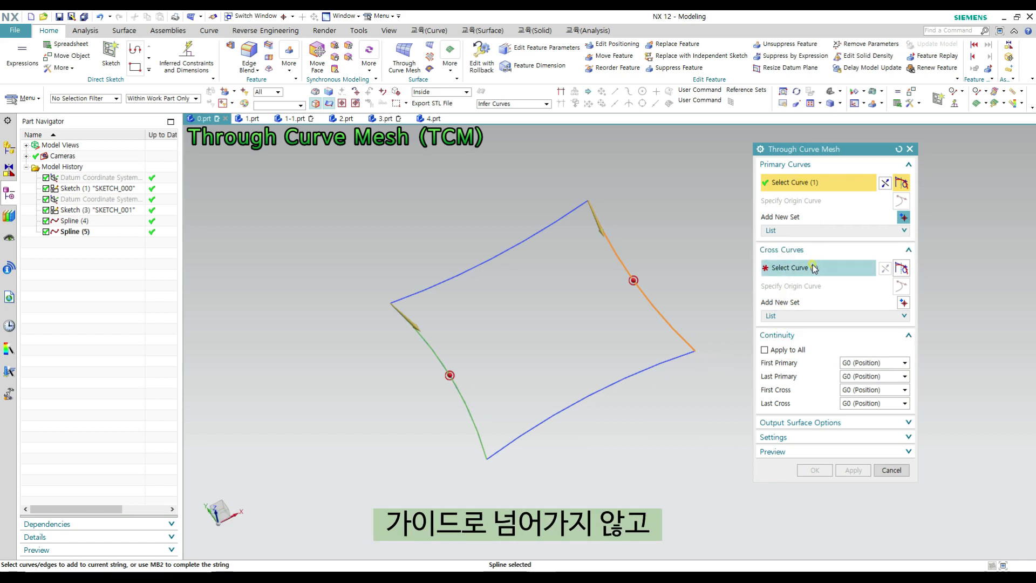
{"action": "left_click", "coordinate": [904, 217]}
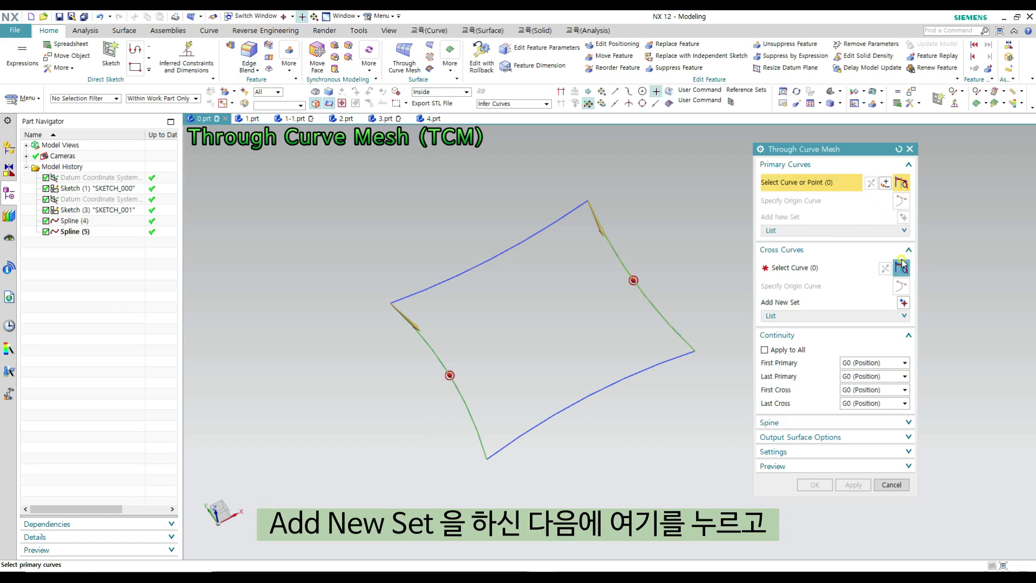
{"action": "left_click", "coordinate": [440, 279]}
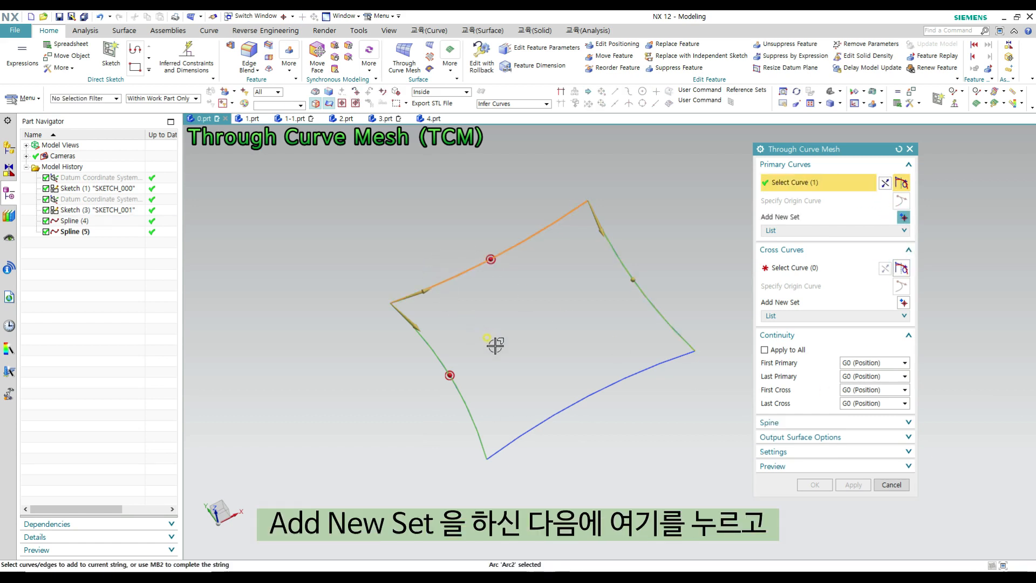
{"action": "middle_click", "coordinate": [557, 367]}
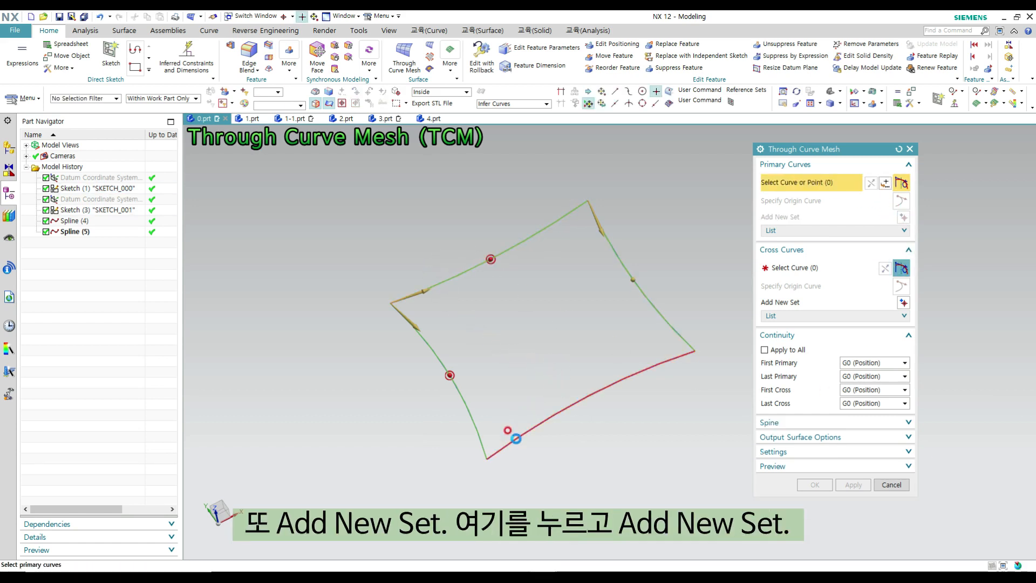
{"action": "left_click", "coordinate": [556, 411]}
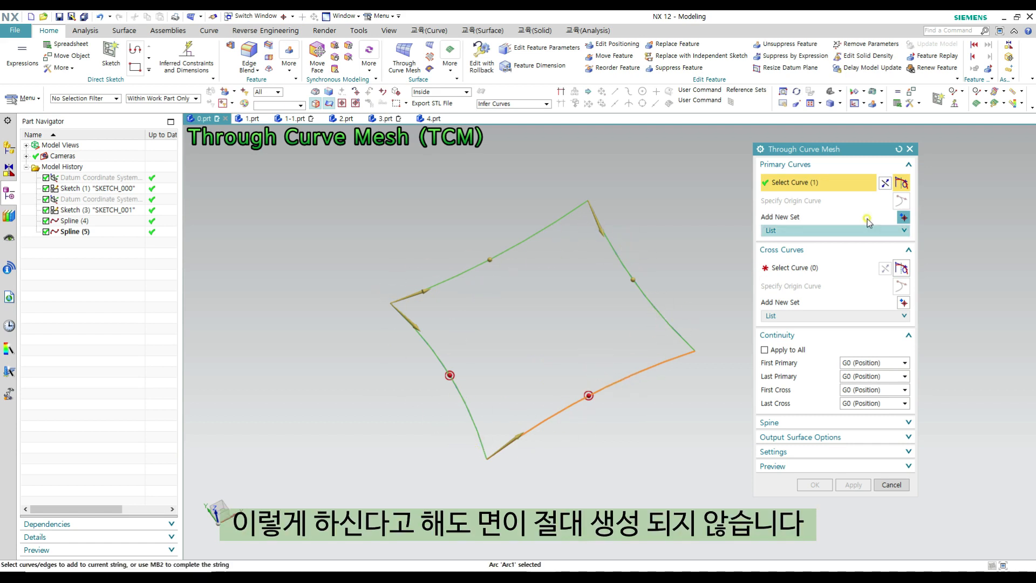
{"action": "left_click", "coordinate": [897, 149]}
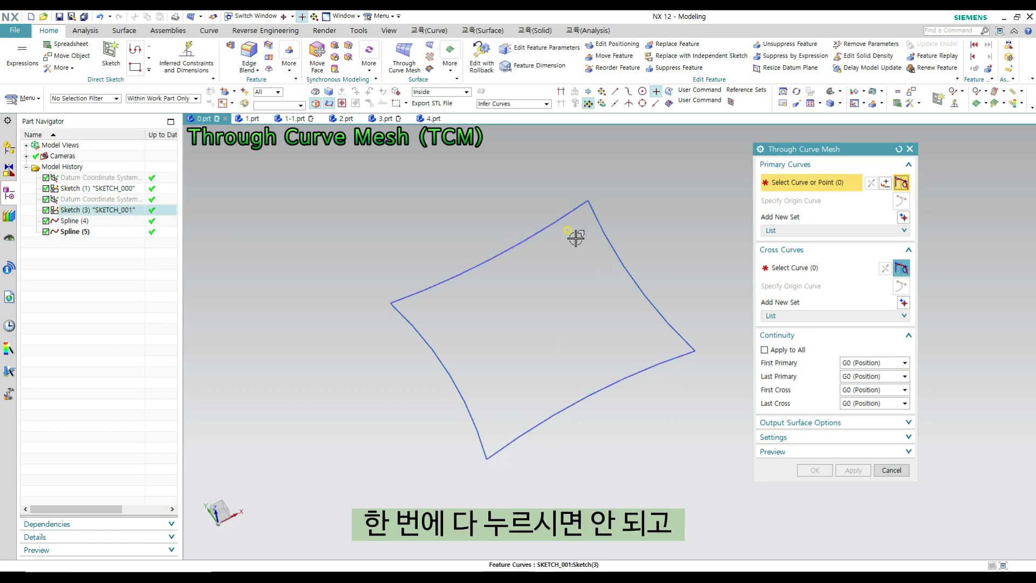
- Define the left and right splines as two separate primary curve sets, starting both from corresponding ends
{"action": "left_click", "coordinate": [451, 402]}
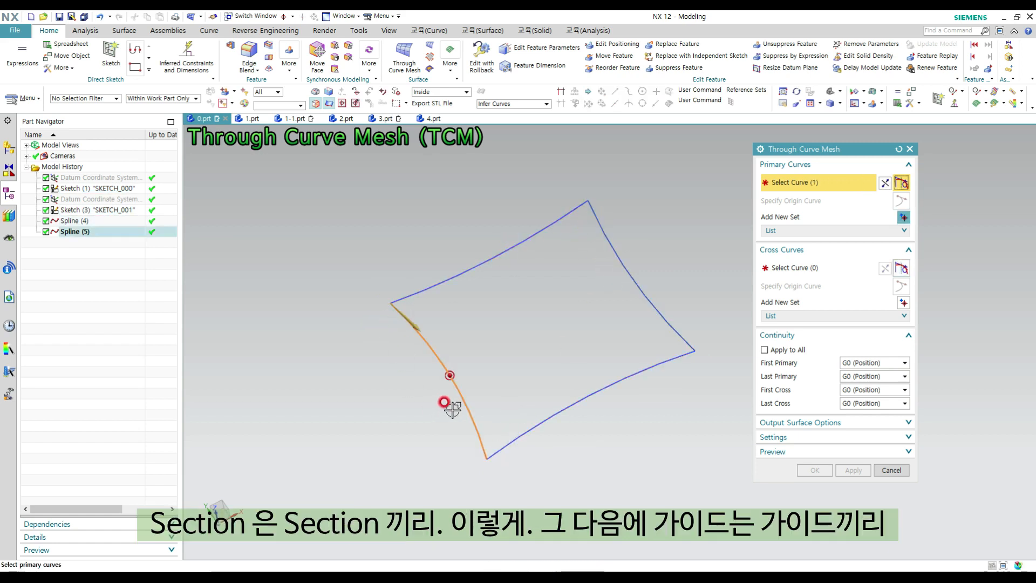
{"action": "left_click", "coordinate": [903, 217]}
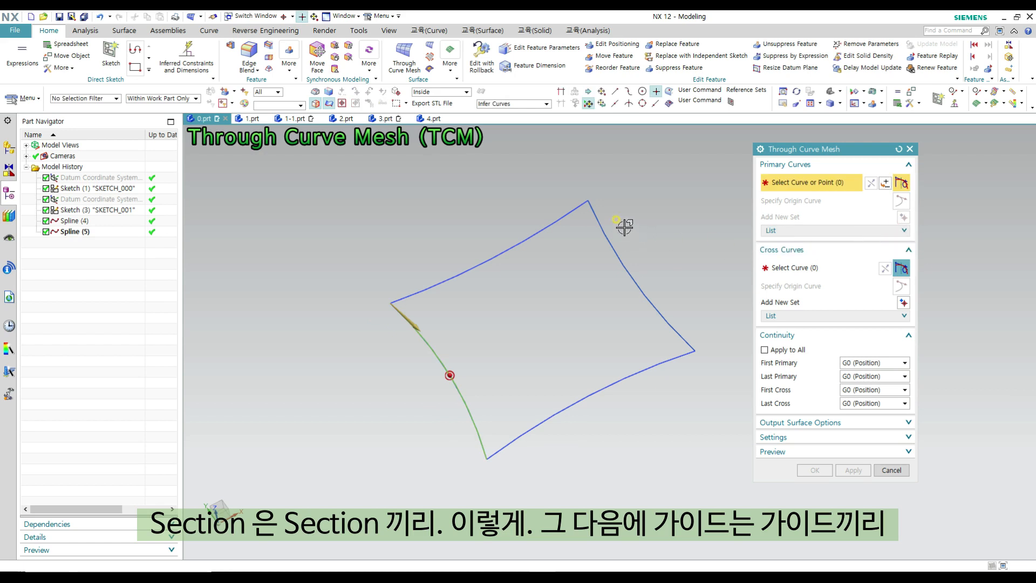
{"action": "left_click", "coordinate": [617, 256]}
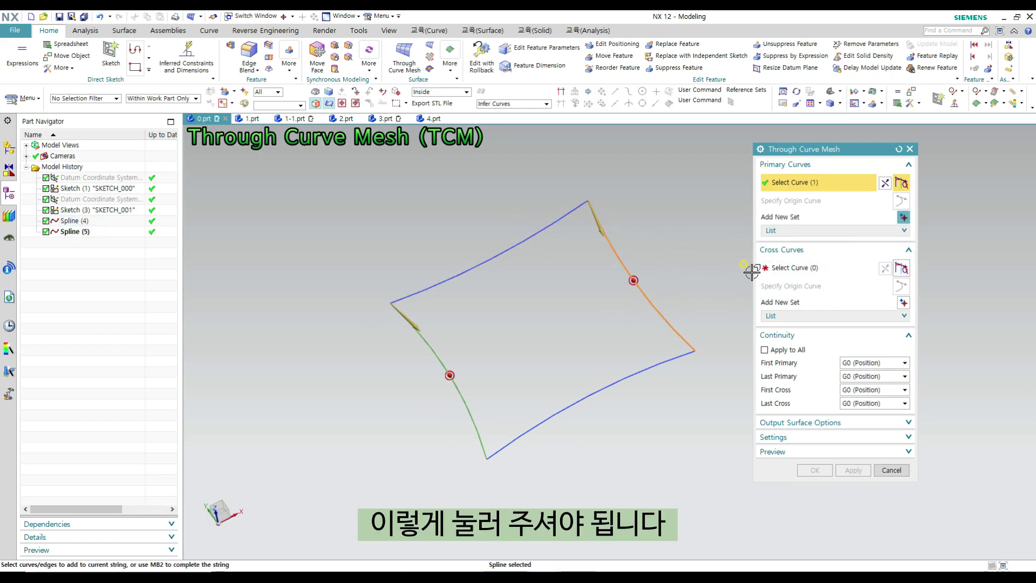
- Define the upper and lower arcs as two separate cross curve sets to form the mesh surface
{"action": "left_click", "coordinate": [803, 272]}
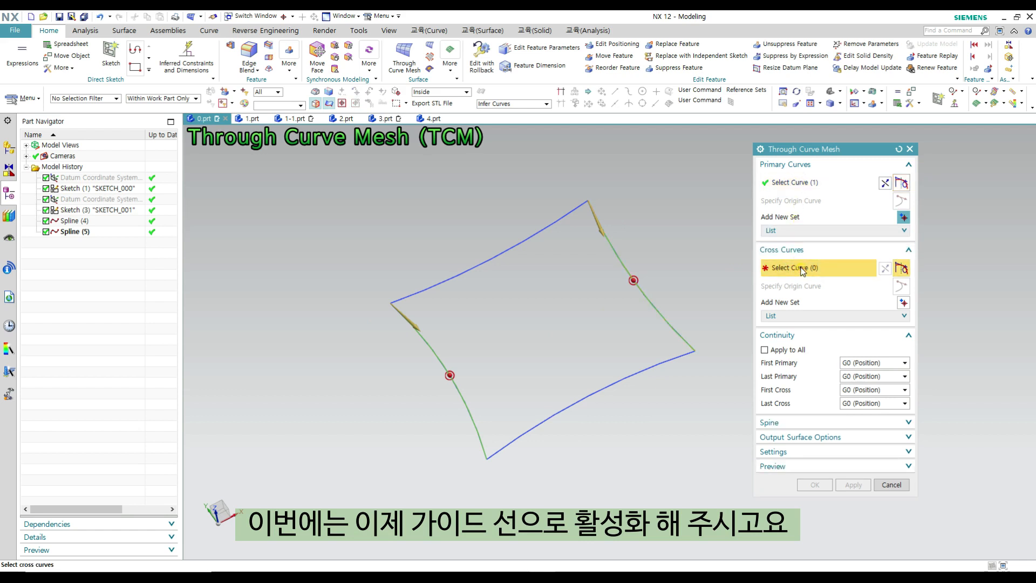
{"action": "left_click", "coordinate": [431, 286]}
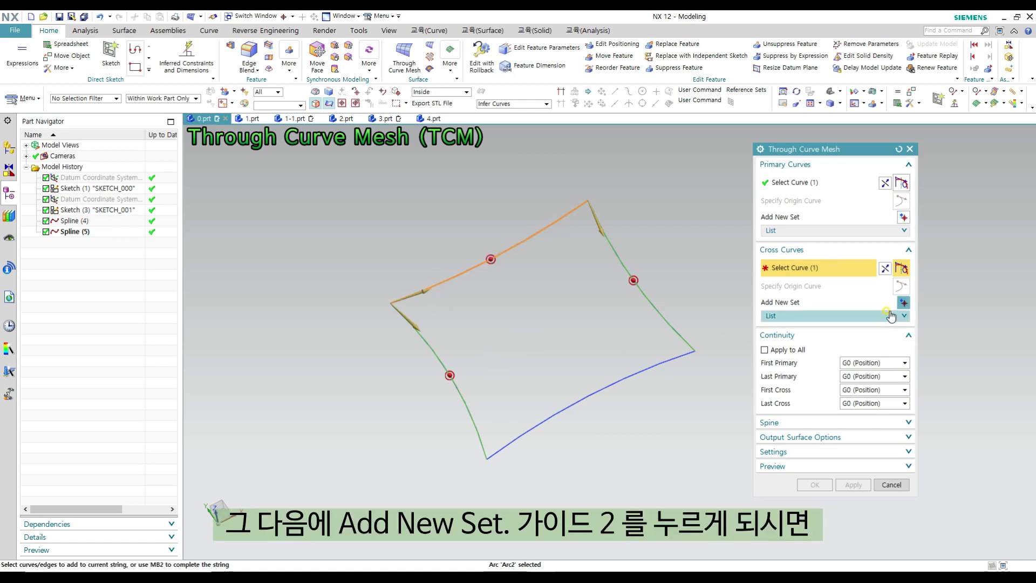
{"action": "left_click", "coordinate": [903, 303]}
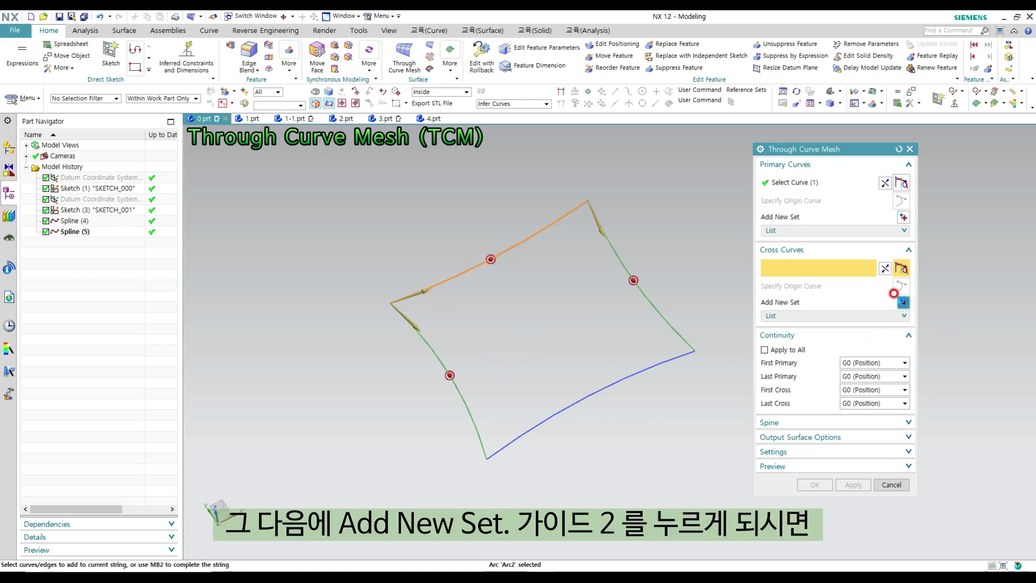
{"action": "left_click", "coordinate": [535, 443]}
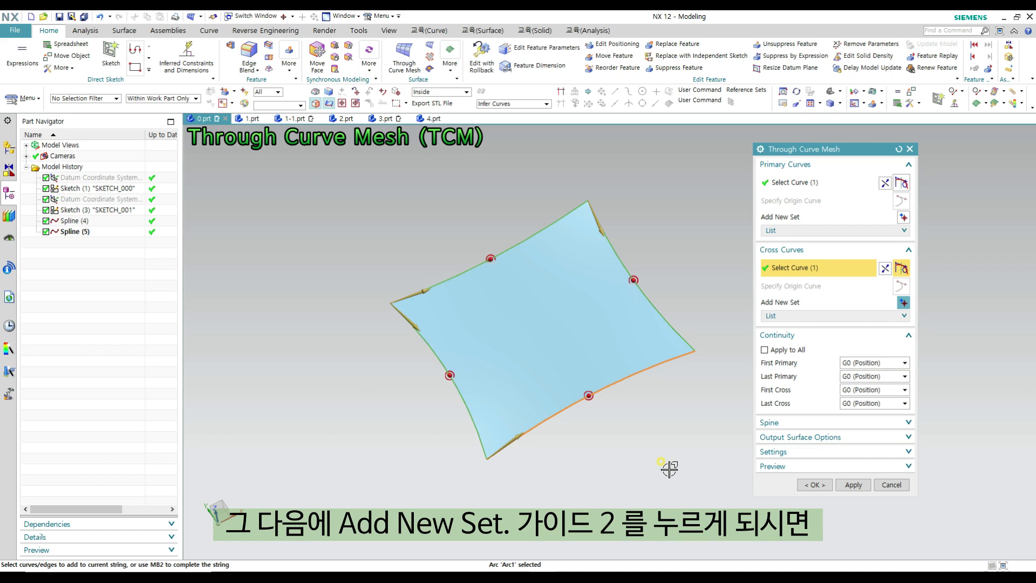
- Expand the primary and cross curve lists and highlight each set to check which boundary curve it contains
{"action": "middle_click_drag", "start_coordinate": [669, 469], "coordinate": [636, 414]}
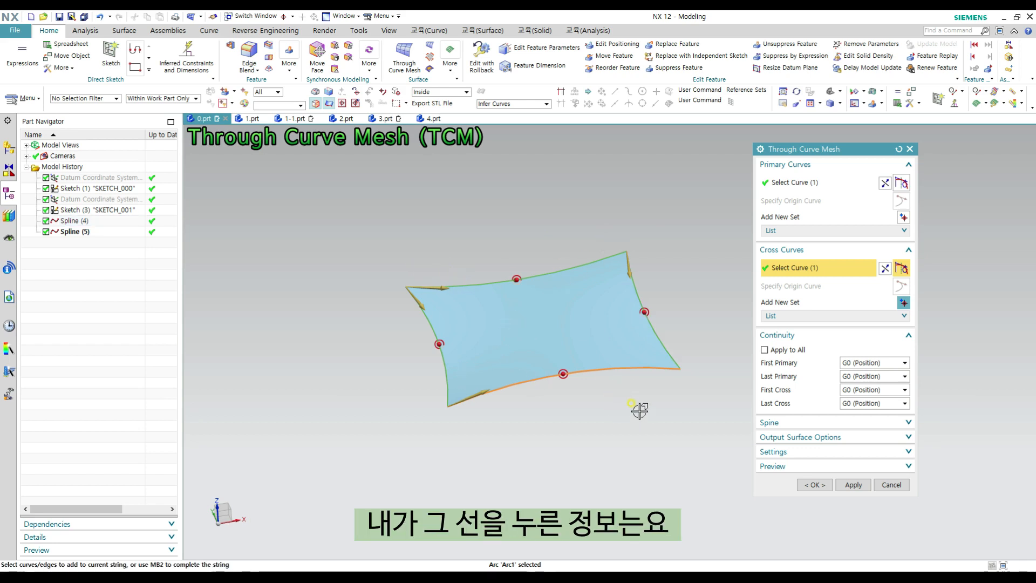
{"action": "left_click", "coordinate": [784, 231]}
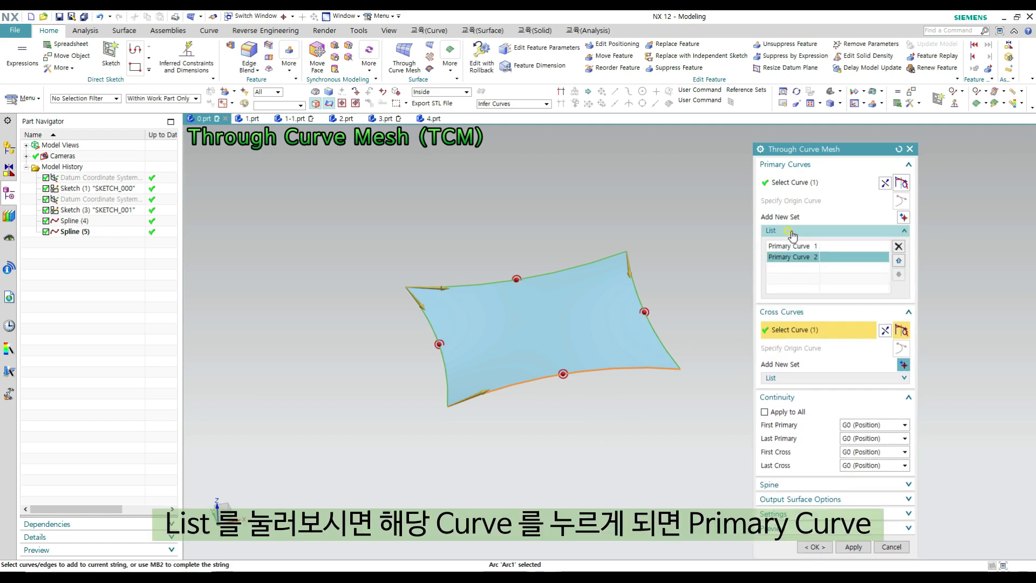
{"action": "left_click", "coordinate": [780, 377]}
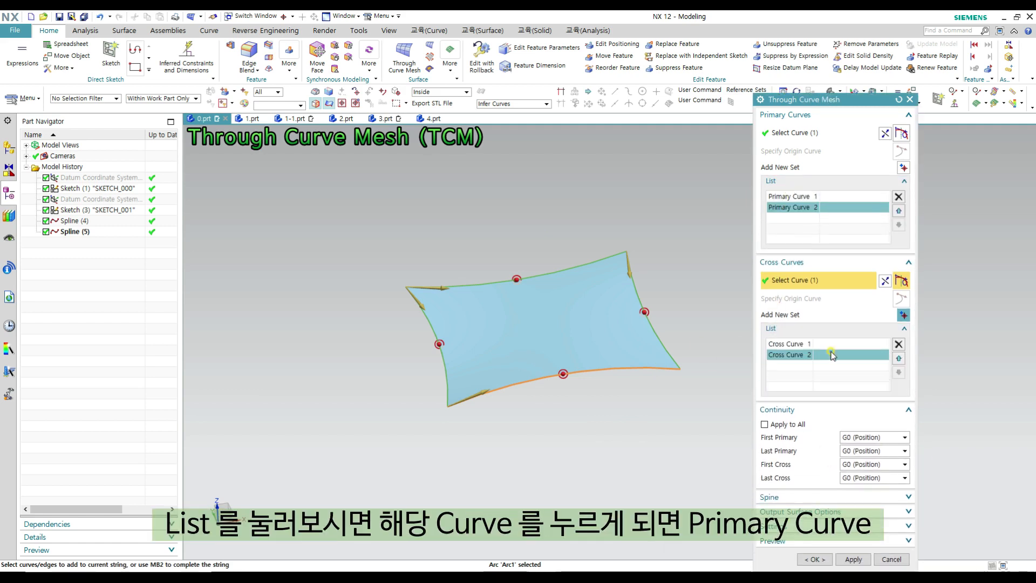
{"action": "left_click", "coordinate": [793, 196]}
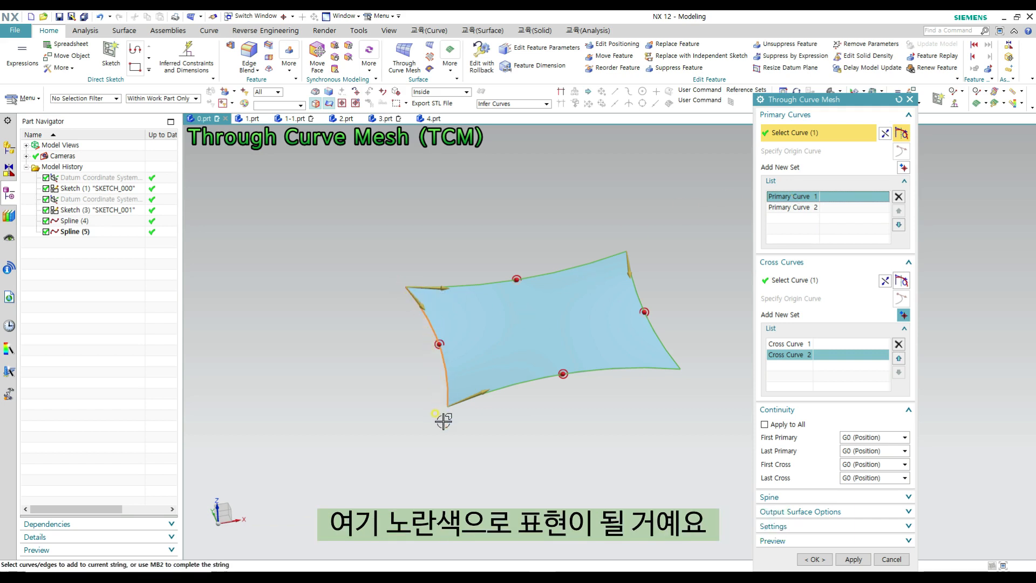
{"action": "left_click", "coordinate": [790, 208]}
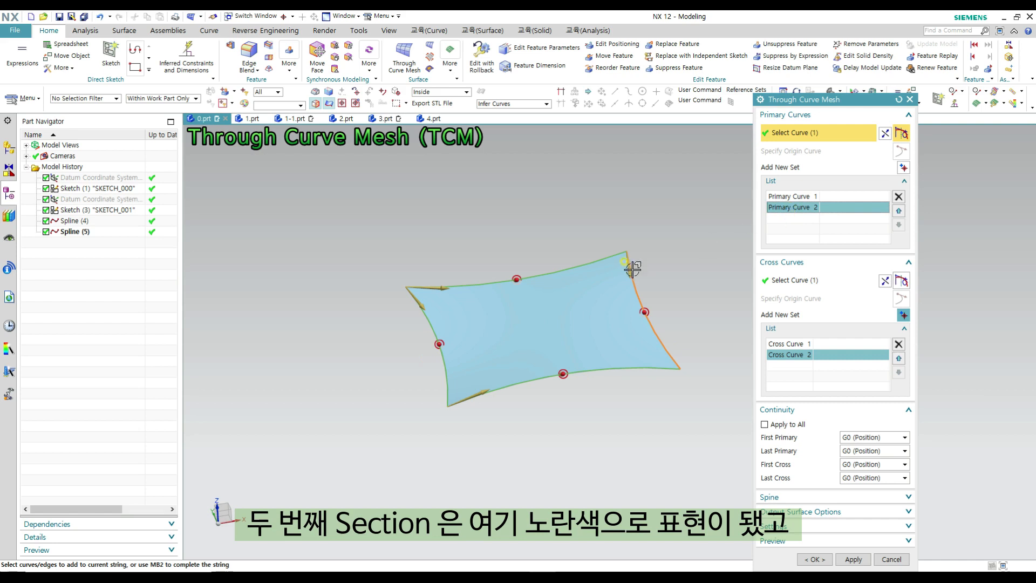
{"action": "left_click", "coordinate": [797, 345]}
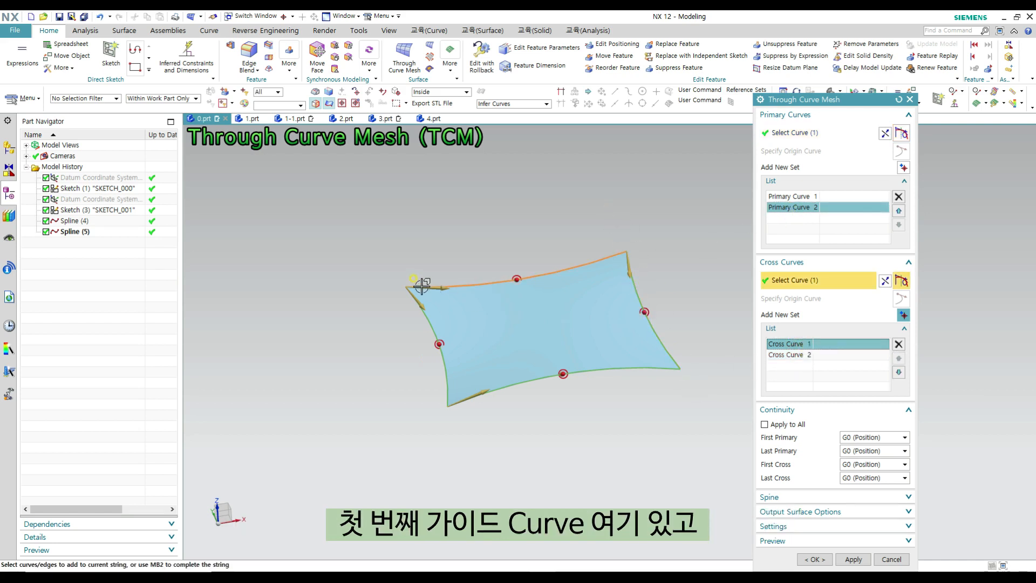
{"action": "left_click", "coordinate": [799, 356]}
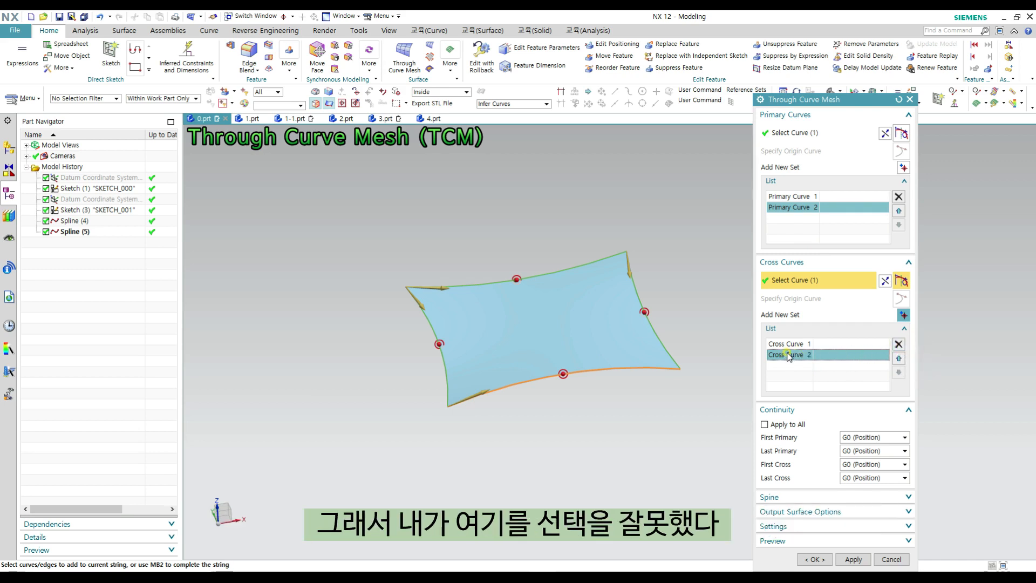
- Remove the second cross curve set and add the lower arc again as a new set
{"action": "left_click", "coordinate": [899, 344]}
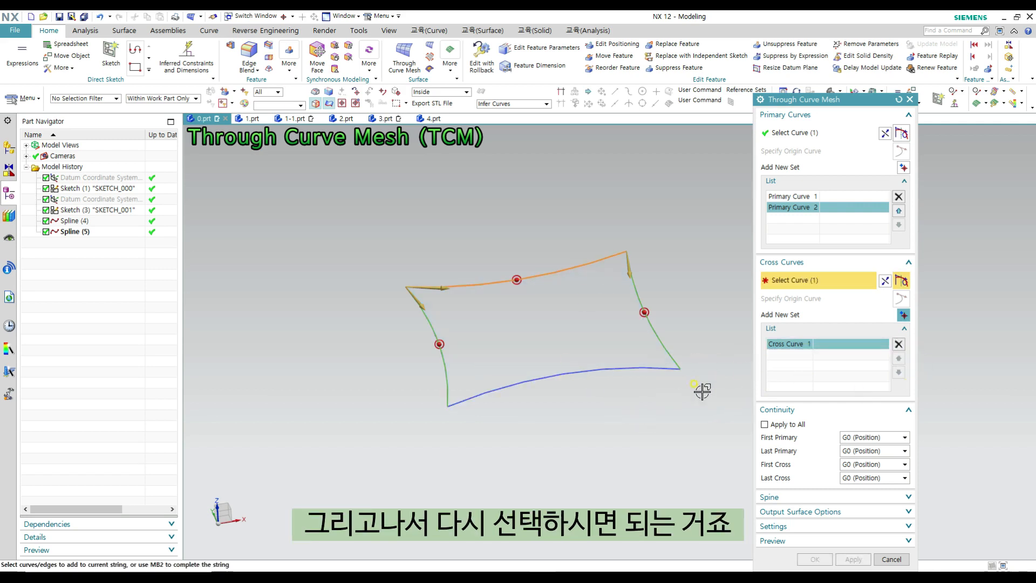
{"action": "left_click", "coordinate": [903, 314]}
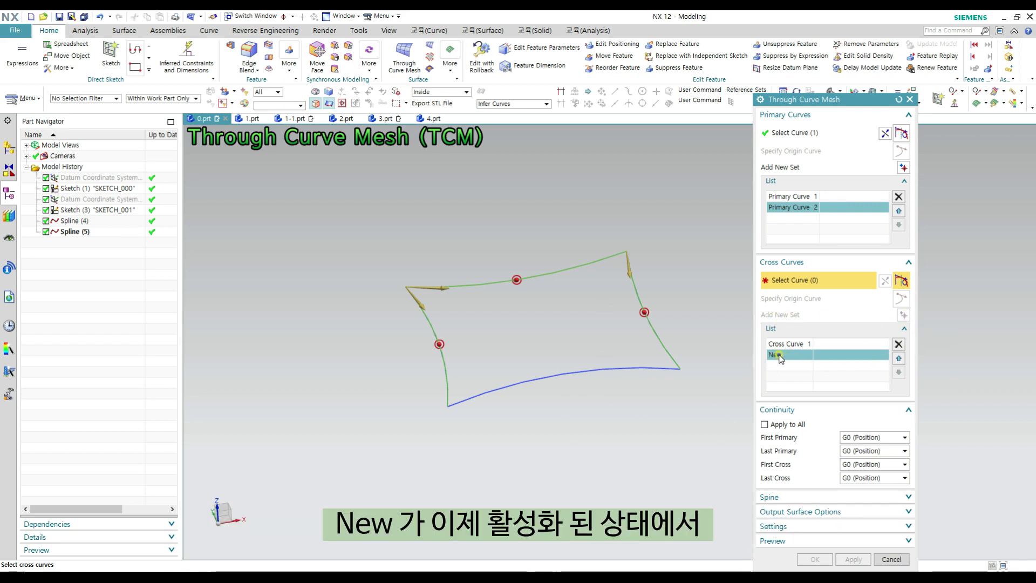
{"action": "left_click", "coordinate": [468, 399]}
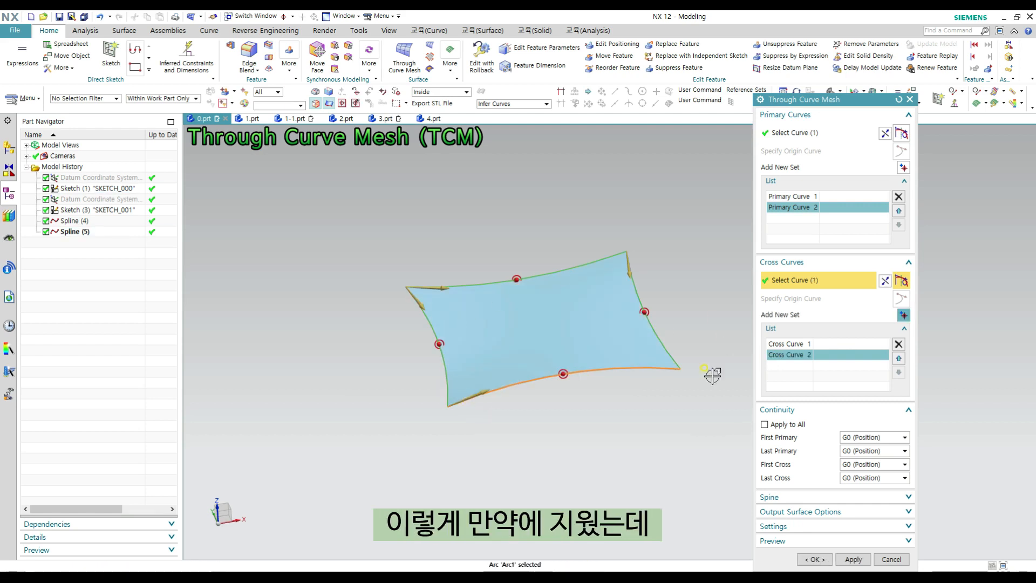
- Delete the second cross curve set, try adding its lower arc to the first set, and restore it as a separate set
{"action": "left_click", "coordinate": [898, 343]}
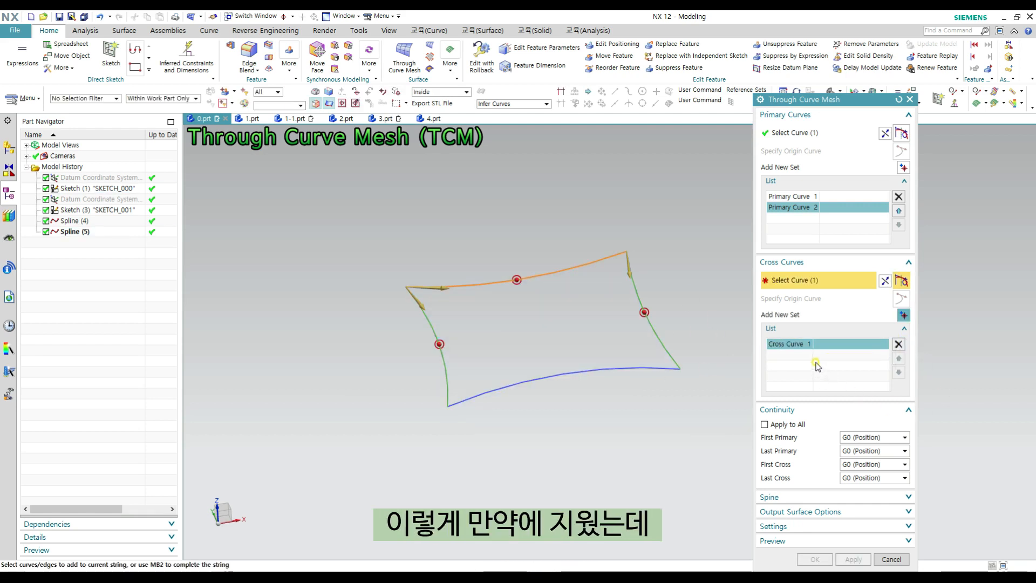
{"action": "left_click", "coordinate": [485, 397]}
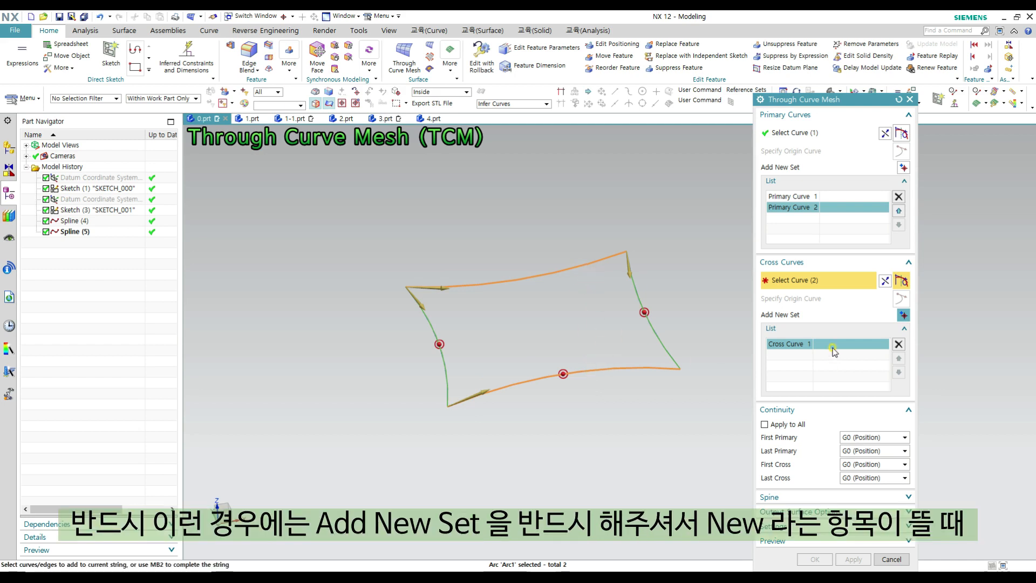
{"action": "left_click", "coordinate": [598, 369], "text": "shift"}
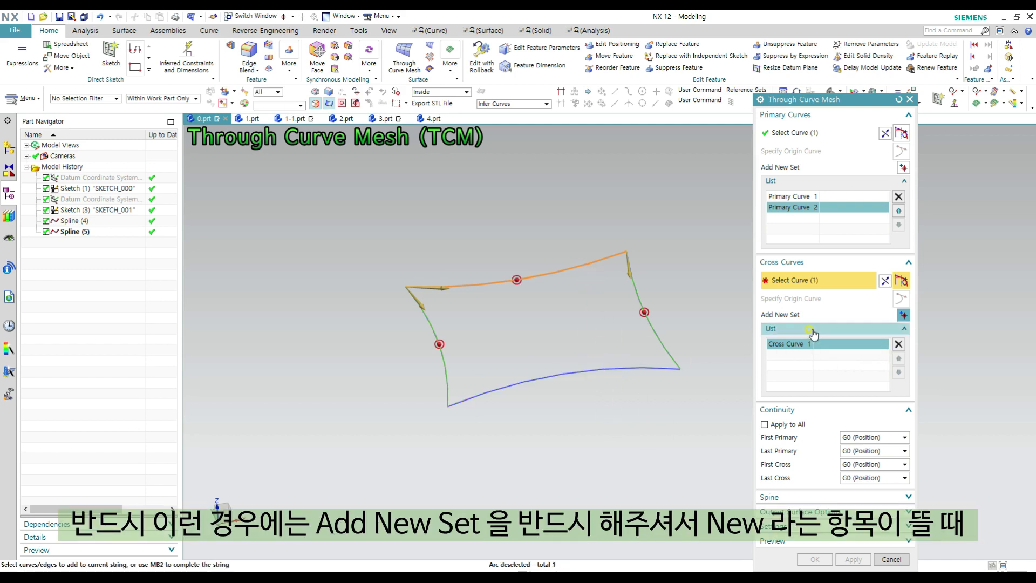
{"action": "left_click", "coordinate": [903, 316]}
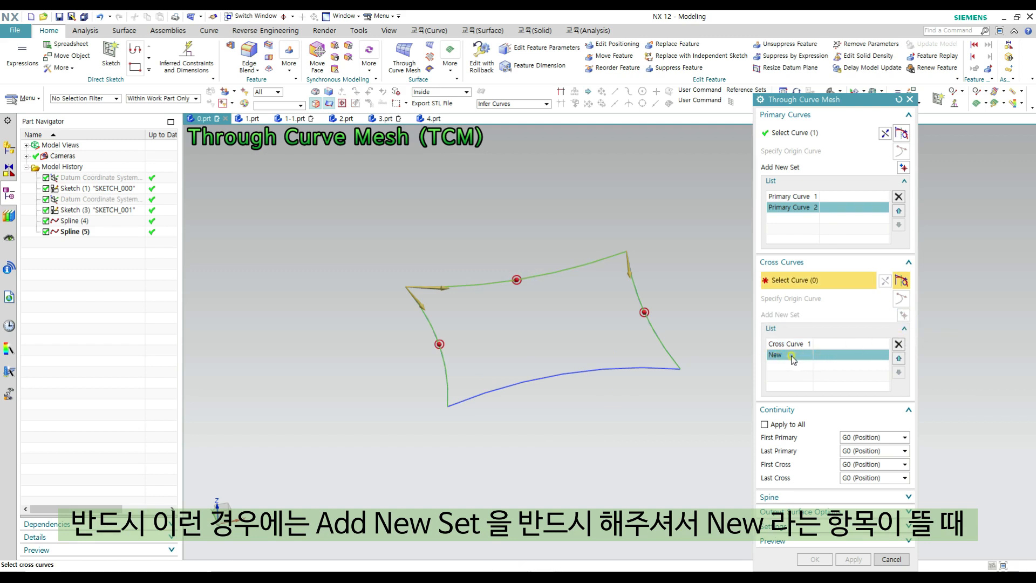
{"action": "left_click", "coordinate": [492, 391]}
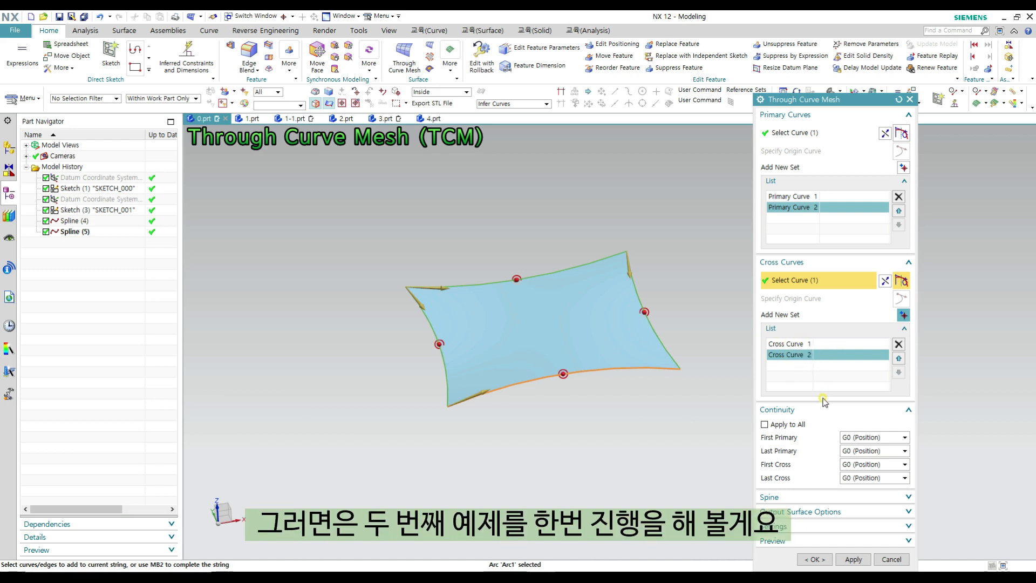
- Leave the mesh command without creating the surface and switch to the 1.prt part, comparing its curve layout with 0.prt
{"action": "middle_click", "coordinate": [743, 302]}
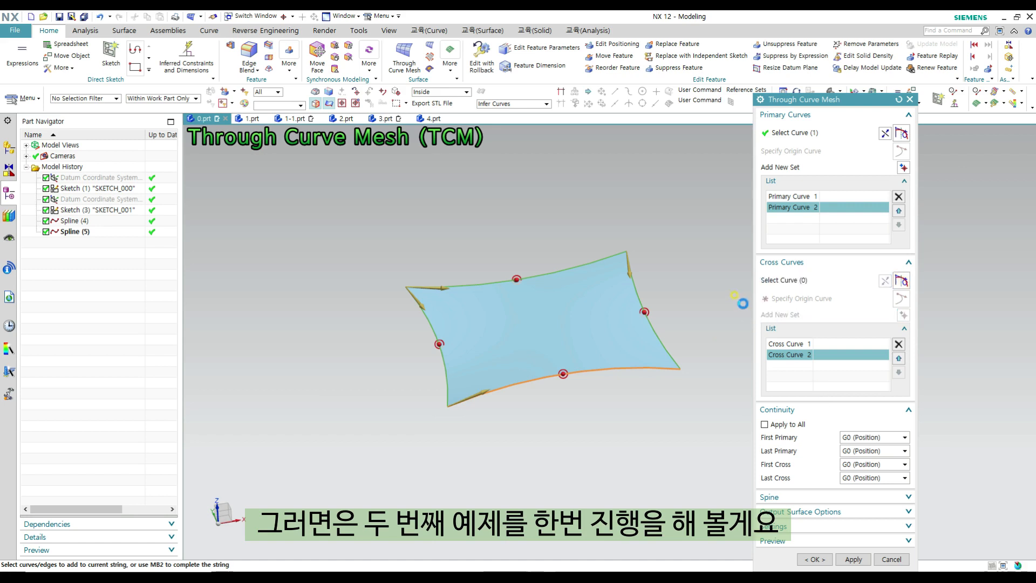
{"action": "key", "text": "Escape"}
{"action": "left_click", "coordinate": [251, 118]}
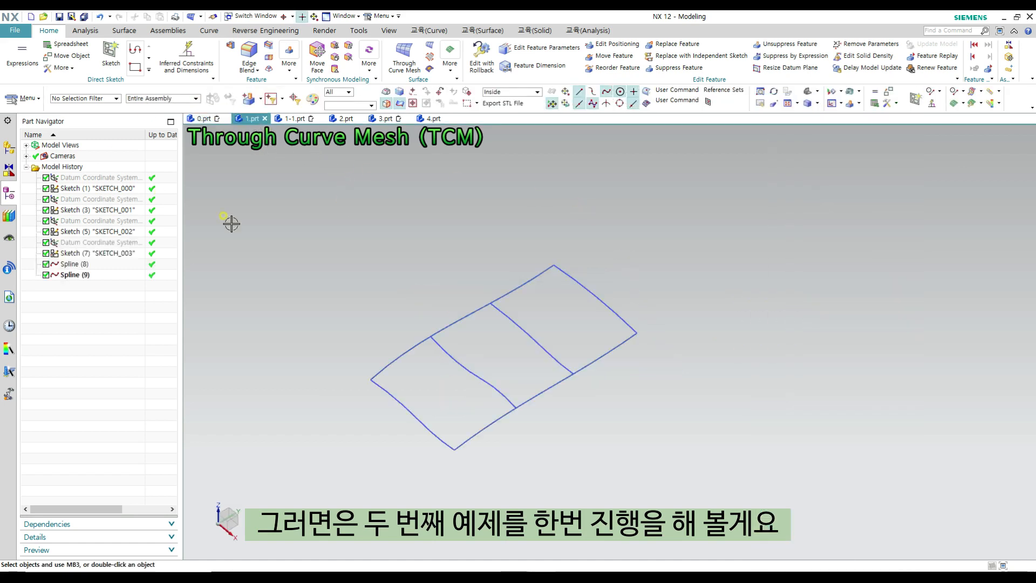
{"action": "middle_click_drag", "start_coordinate": [444, 284], "coordinate": [472, 284], "text": "shift"}
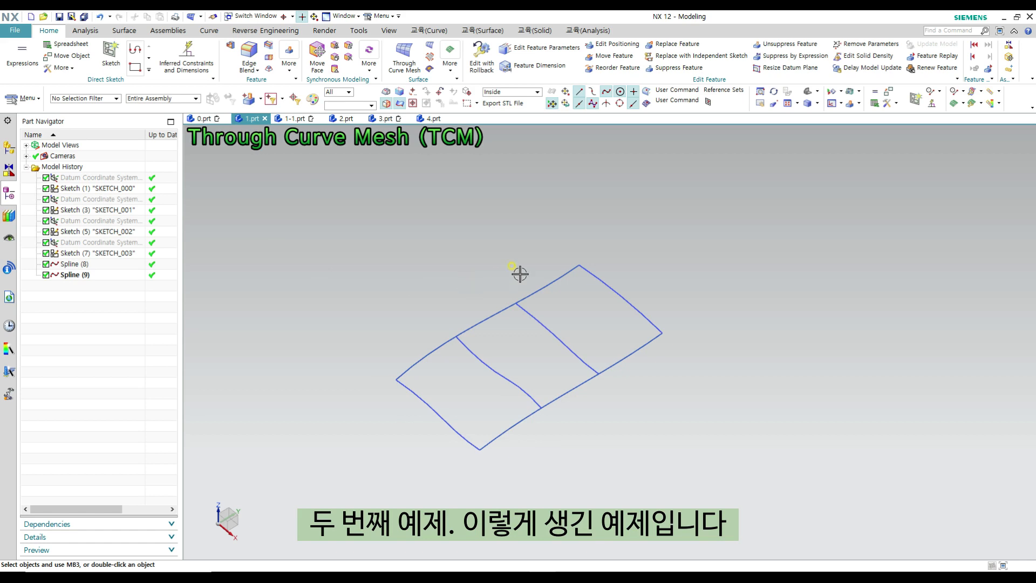
{"action": "middle_click_drag", "start_coordinate": [588, 319], "coordinate": [588, 297]}
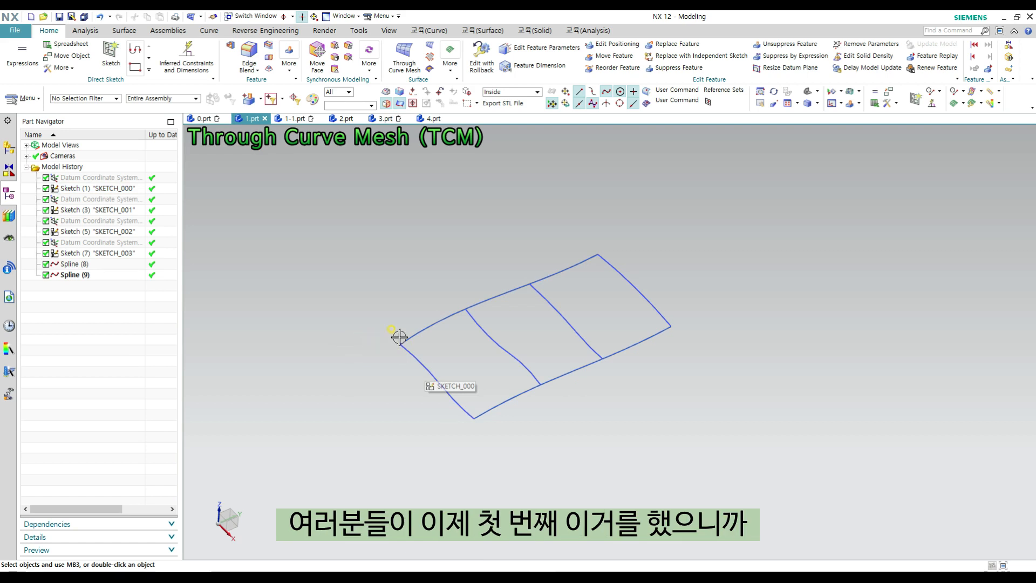
{"action": "left_click", "coordinate": [210, 117]}
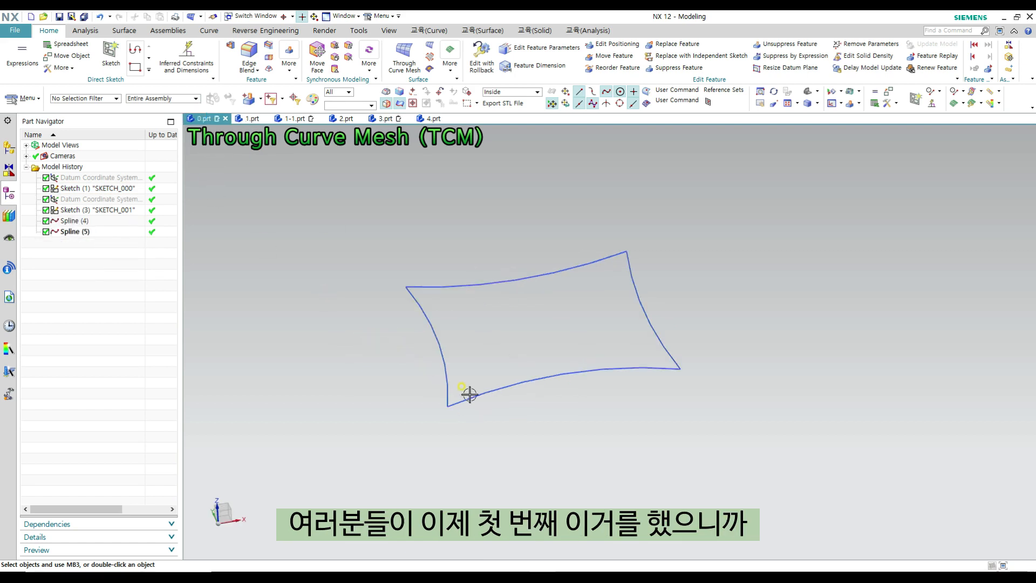
{"action": "left_click", "coordinate": [252, 118]}
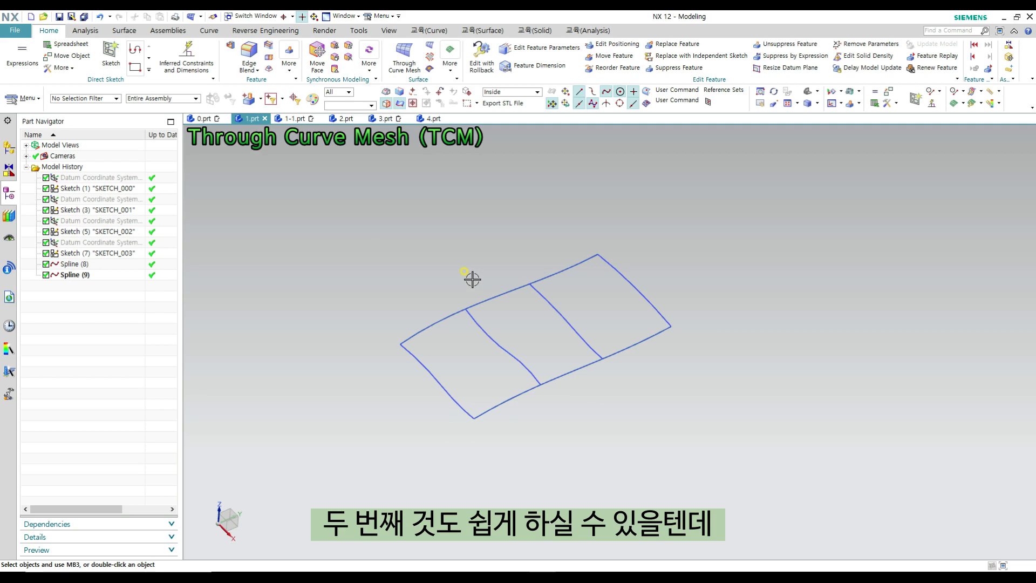
{"action": "key", "text": "ctrl+shift+m"}
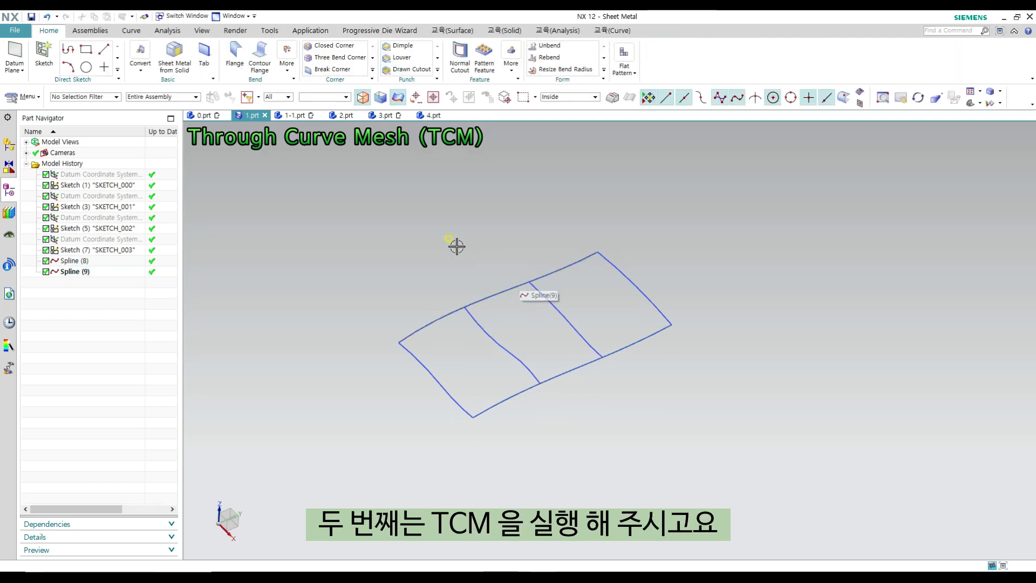
{"action": "left_click", "coordinate": [485, 225], "text": "ctrl+shift"}
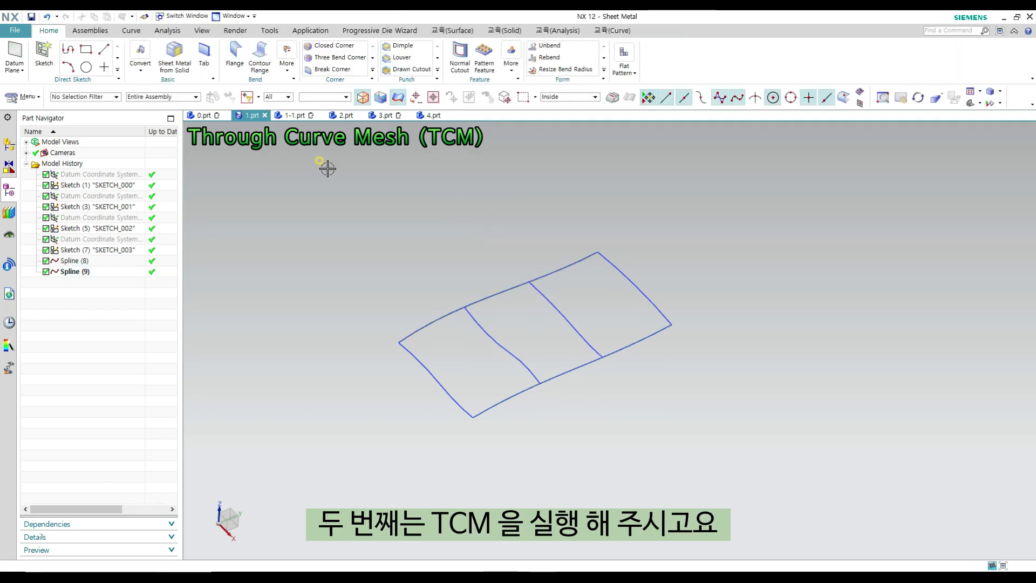
{"action": "key", "text": "ctrl+m"}
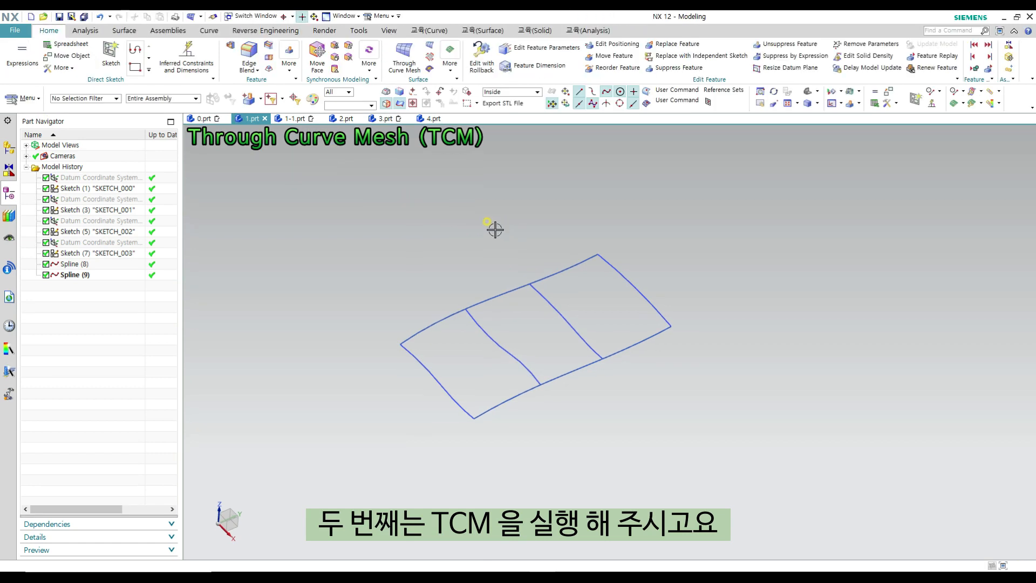
- Start a Through Curve Mesh and define the near end section and the neighbouring inner section as two primary curve sets
{"action": "left_click", "coordinate": [491, 225], "text": "ctrl+shift"}
{"action": "left_click", "coordinate": [506, 208]}
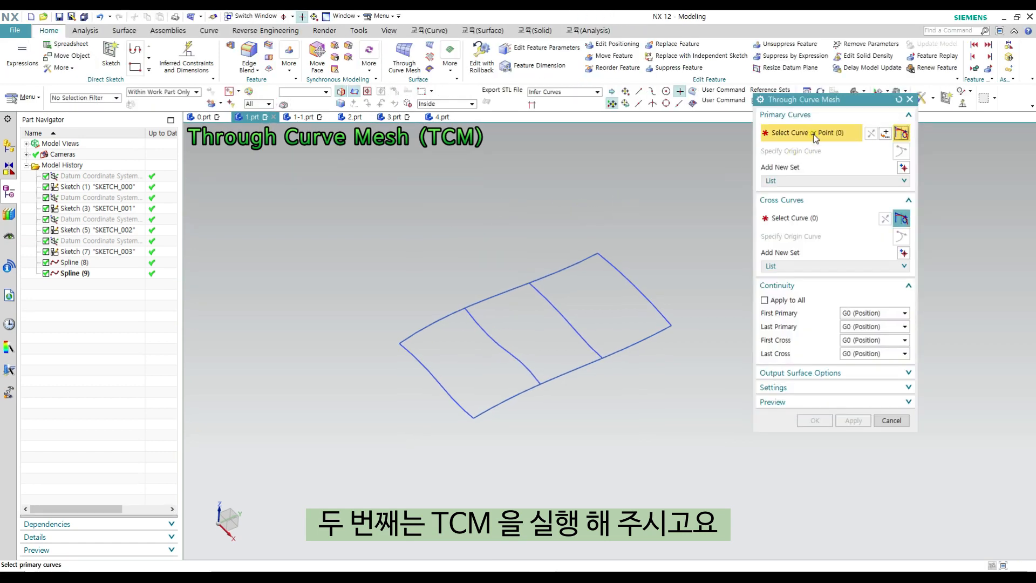
{"action": "left_click_drag", "start_coordinate": [808, 100], "coordinate": [786, 168]}
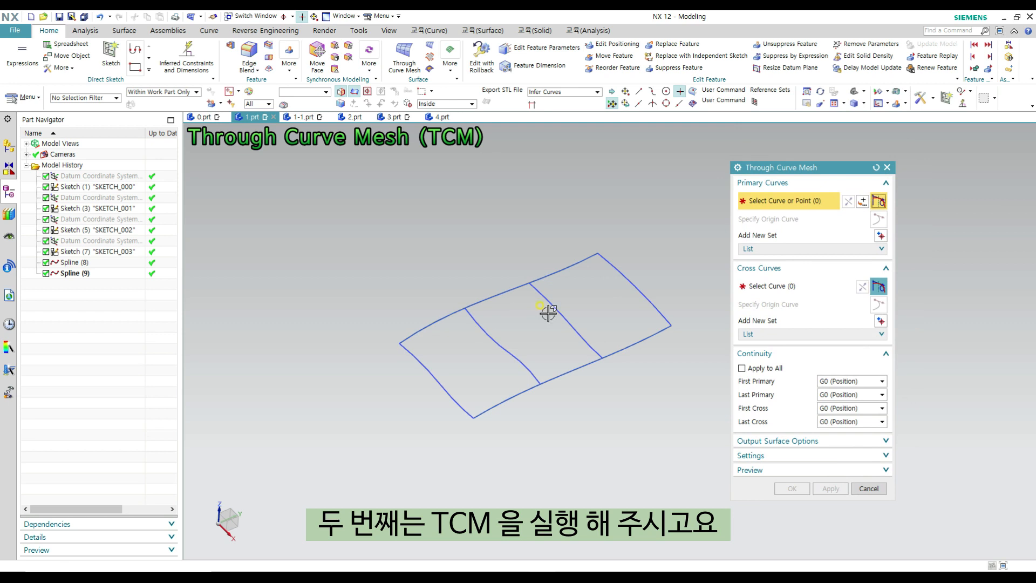
{"action": "left_click", "coordinate": [401, 348]}
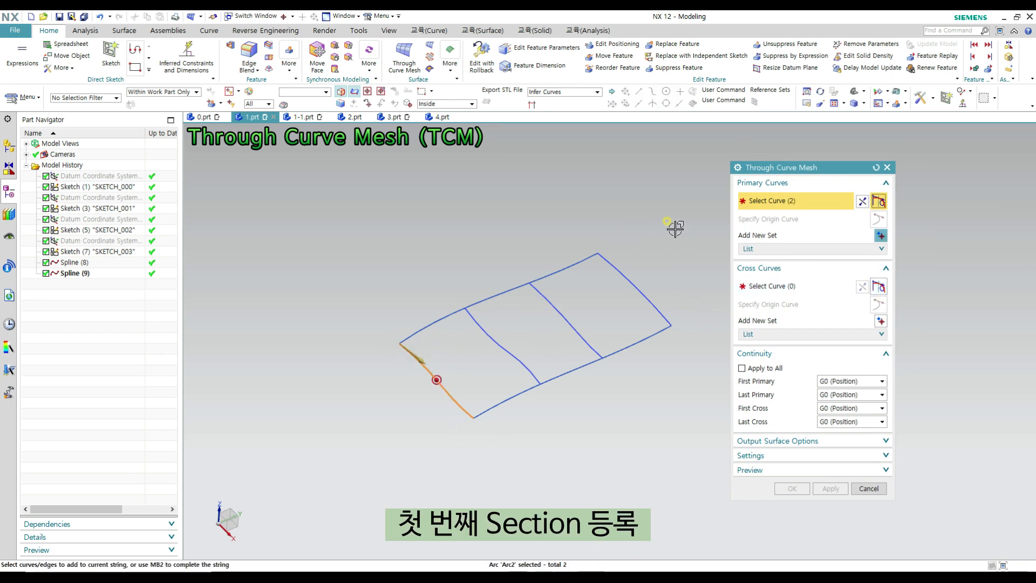
{"action": "middle_click", "coordinate": [622, 234]}
{"action": "left_click", "coordinate": [456, 313]}
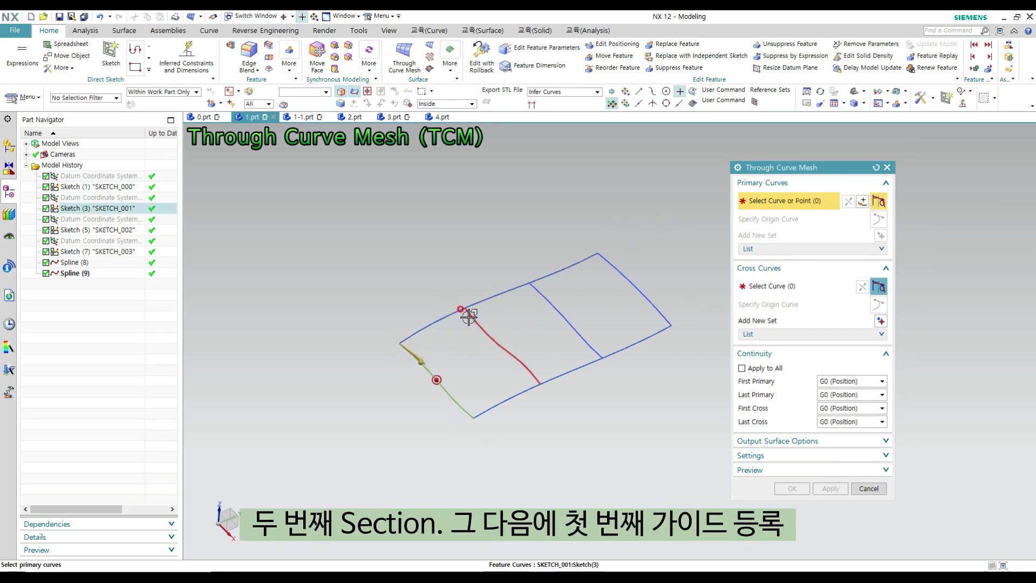
- Add the spline segments between these two sections as separate cross curve sets, stopping at intersections, and create the first surface patch
{"action": "left_click", "coordinate": [763, 292]}
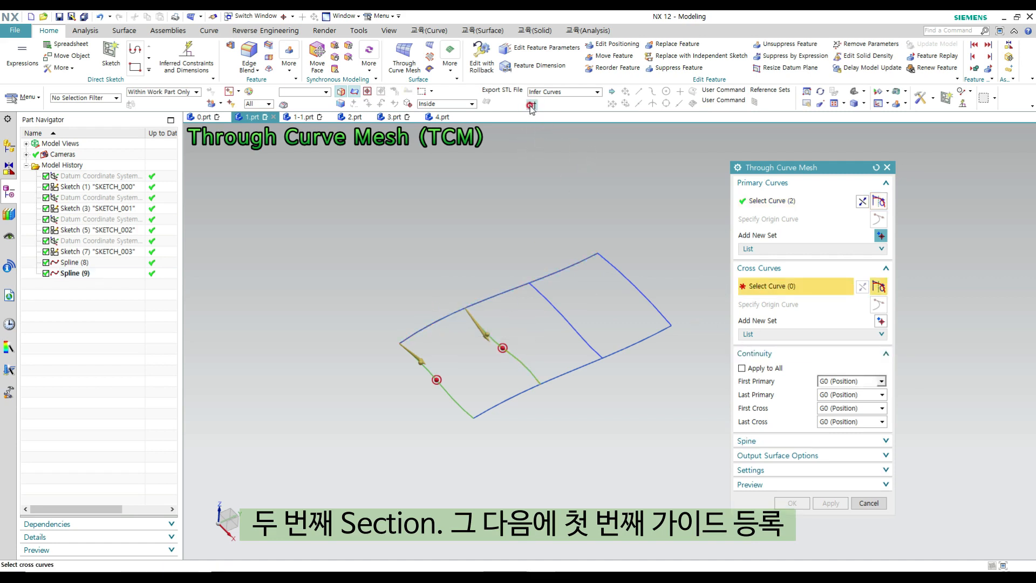
{"action": "left_click", "coordinate": [458, 311]}
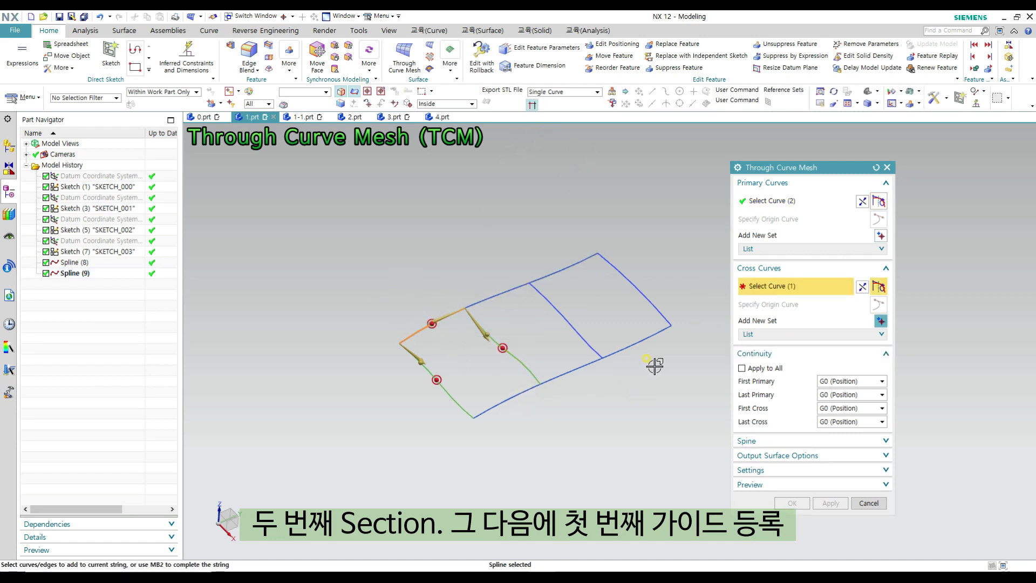
{"action": "left_click", "coordinate": [523, 393]}
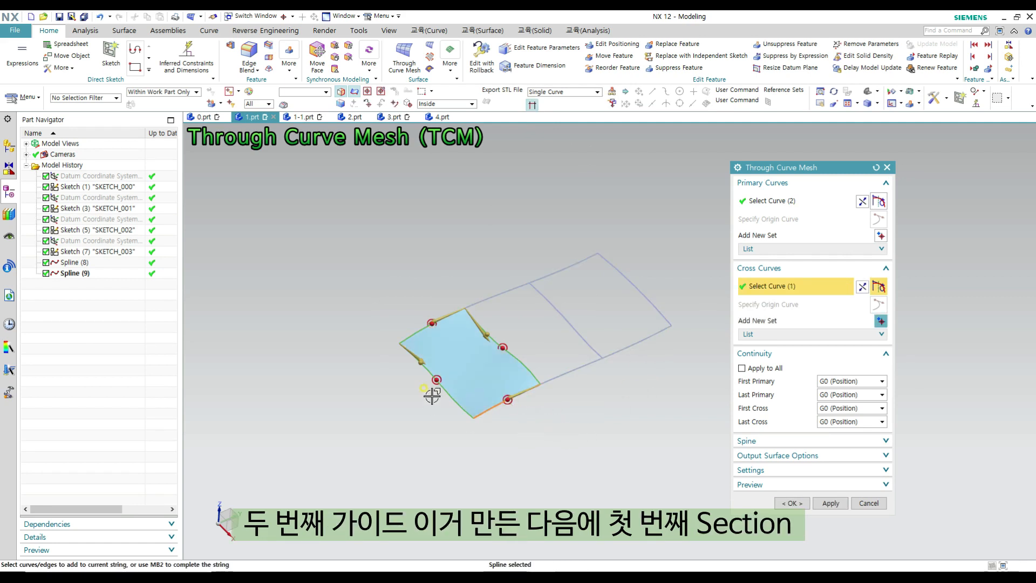
{"action": "middle_click", "coordinate": [589, 356]}
- Define the middle patch using the two inner sections as primary curve sets and the spline segments between them as cross sets
{"action": "scroll", "coordinate": [481, 308], "scroll_direction": "up", "scroll_amount": 3}
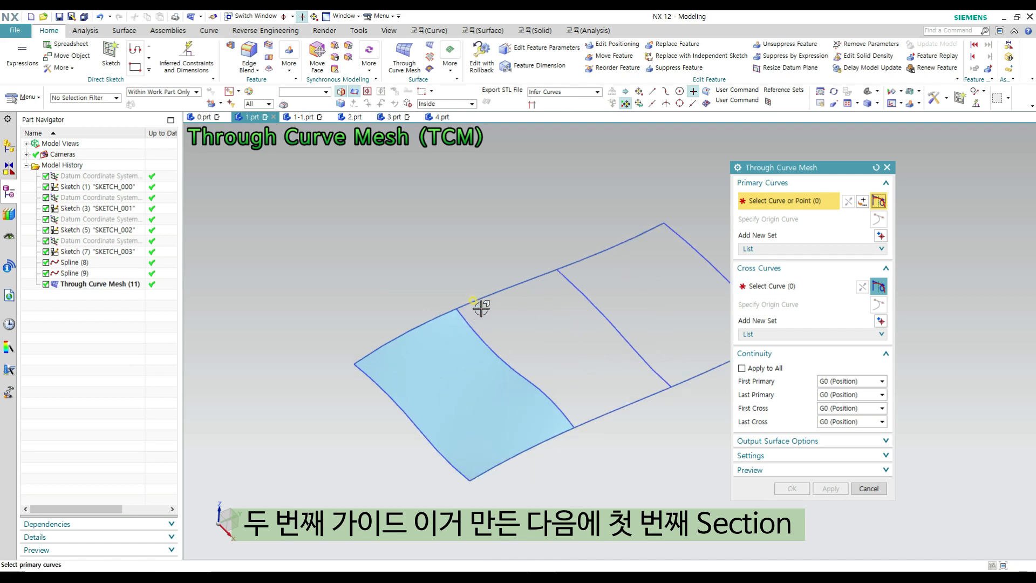
{"action": "left_click", "coordinate": [467, 317]}
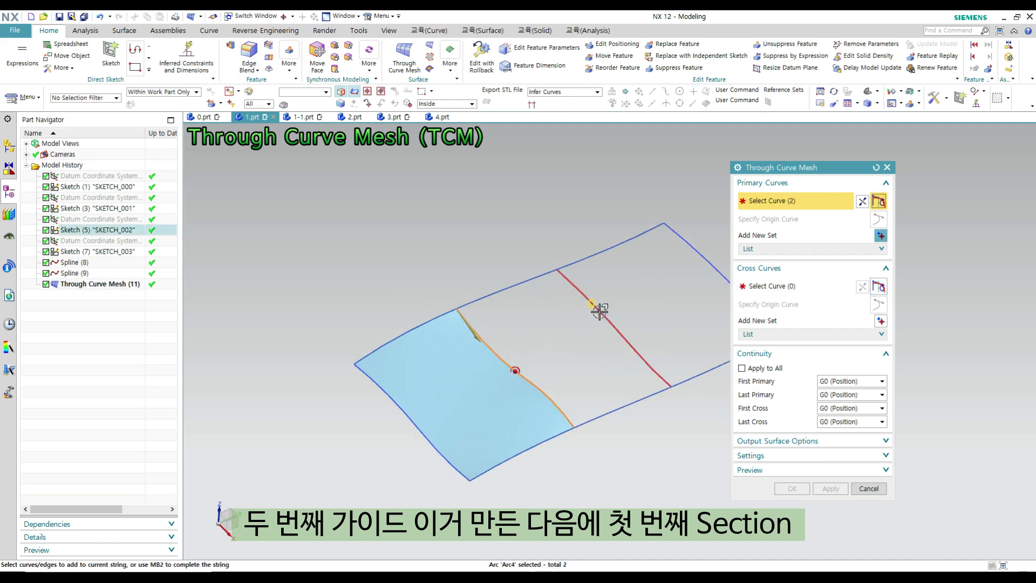
{"action": "left_click", "coordinate": [584, 297]}
{"action": "middle_click", "coordinate": [620, 313]}
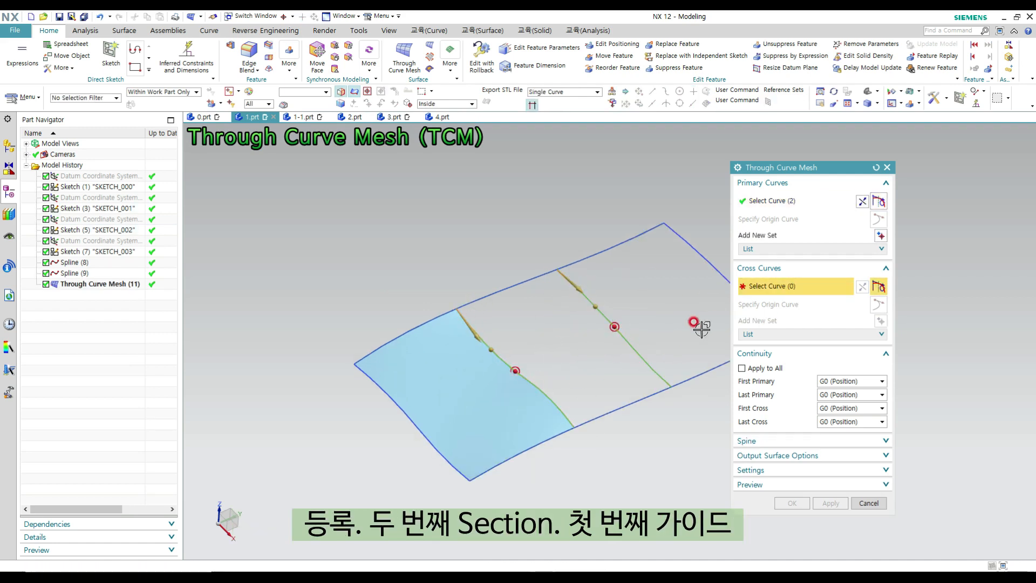
{"action": "left_click", "coordinate": [487, 298]}
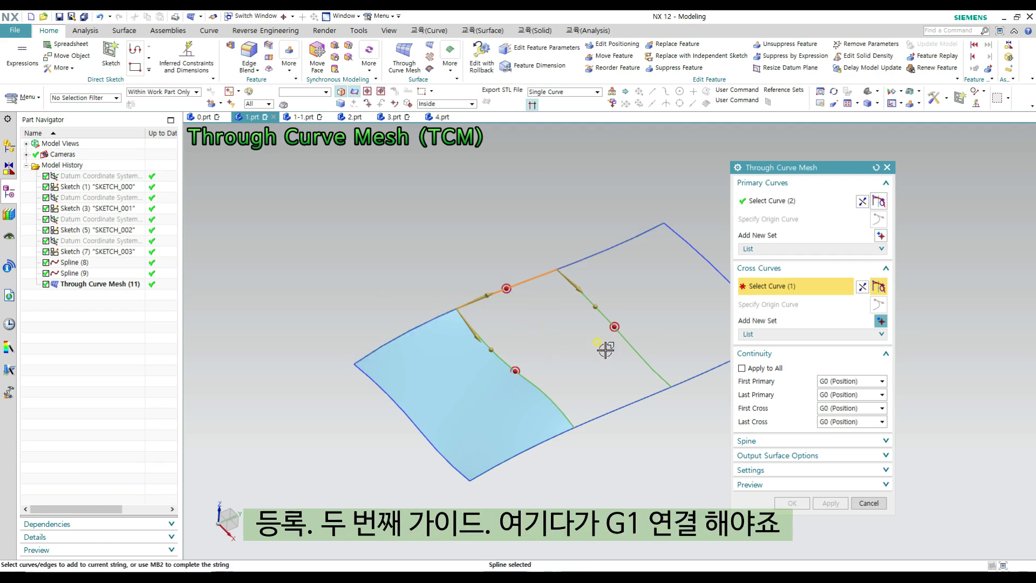
{"action": "left_click", "coordinate": [619, 408]}
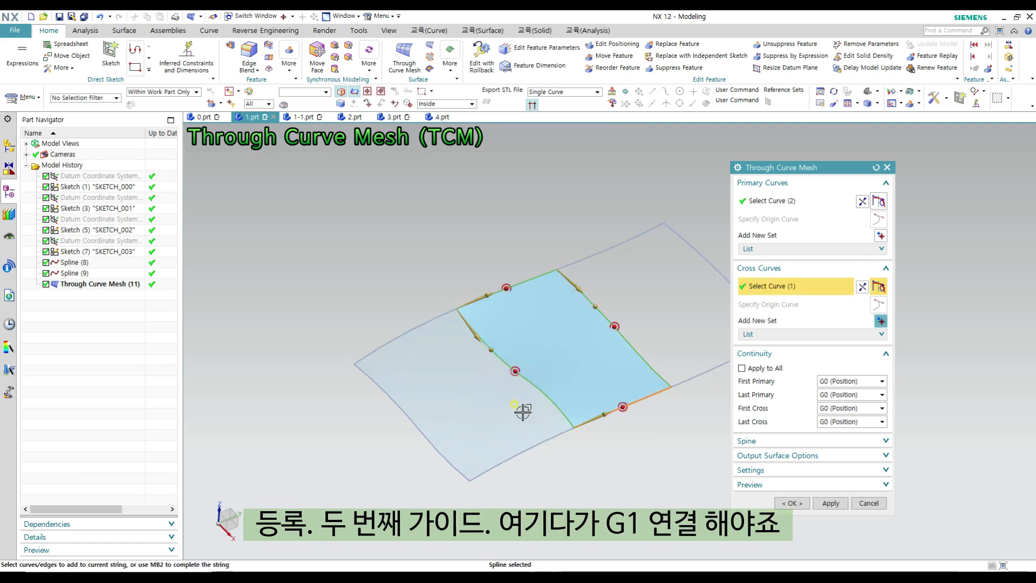
- Set the first primary continuity to G1 (Tangent) against the first patch and create the middle surface
{"action": "left_click", "coordinate": [858, 382]}
{"action": "left_click", "coordinate": [856, 404]}
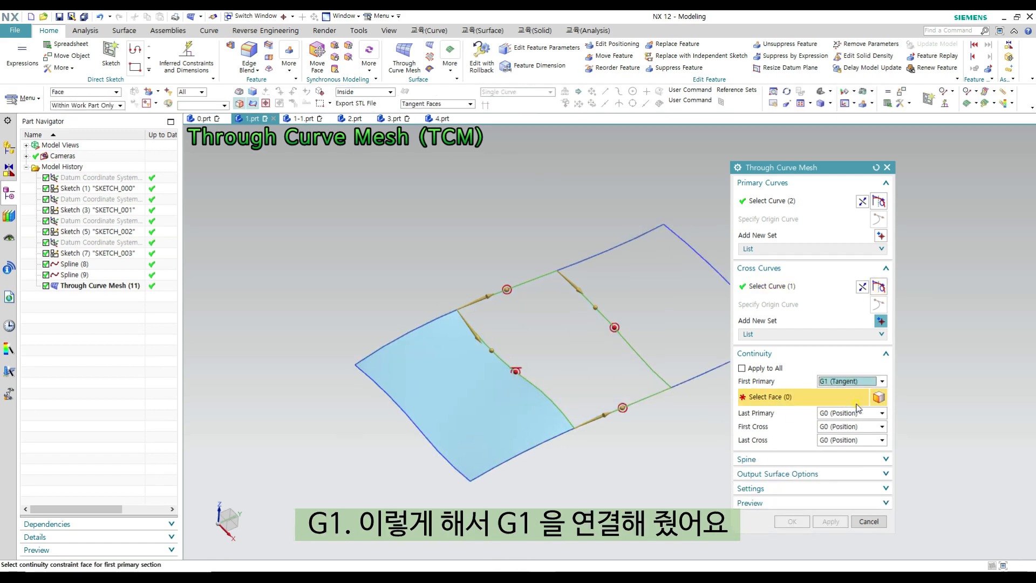
{"action": "left_click", "coordinate": [428, 412]}
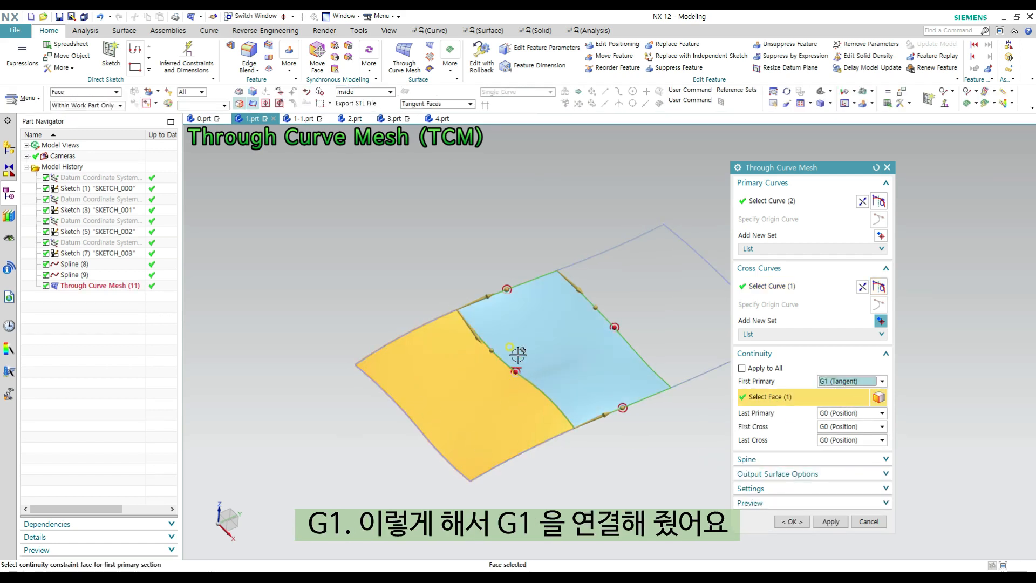
{"action": "left_click", "coordinate": [831, 521]}
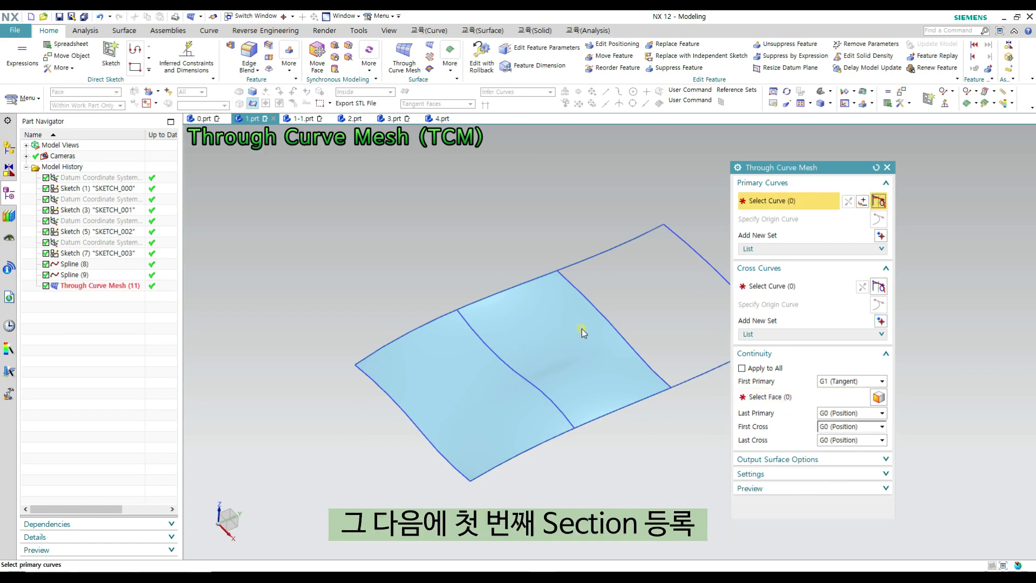
- Define the middle patch's free edge and the far end section as two primary curve sets for the last patch
{"action": "left_click", "coordinate": [488, 281]}
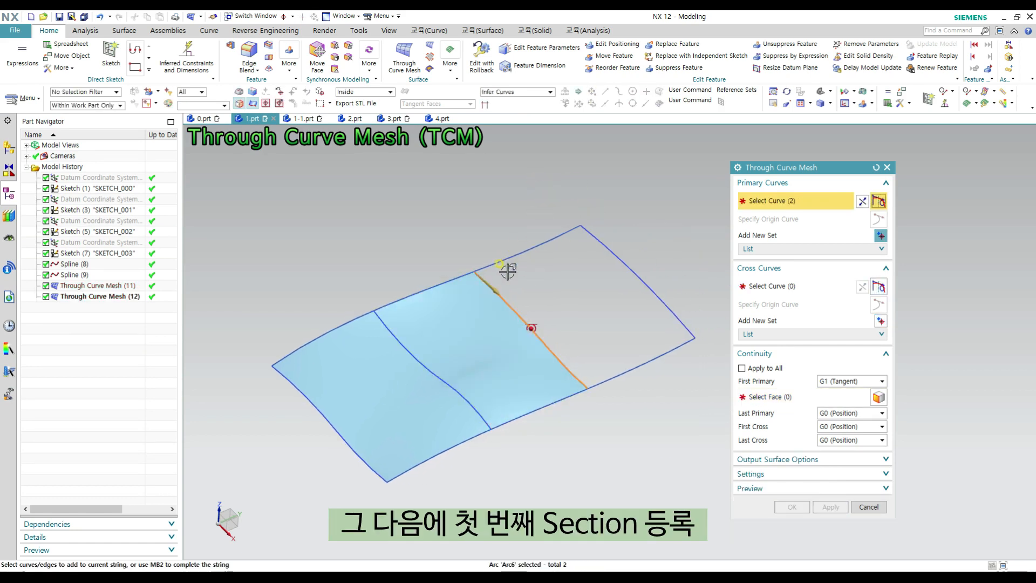
{"action": "middle_click", "coordinate": [620, 270]}
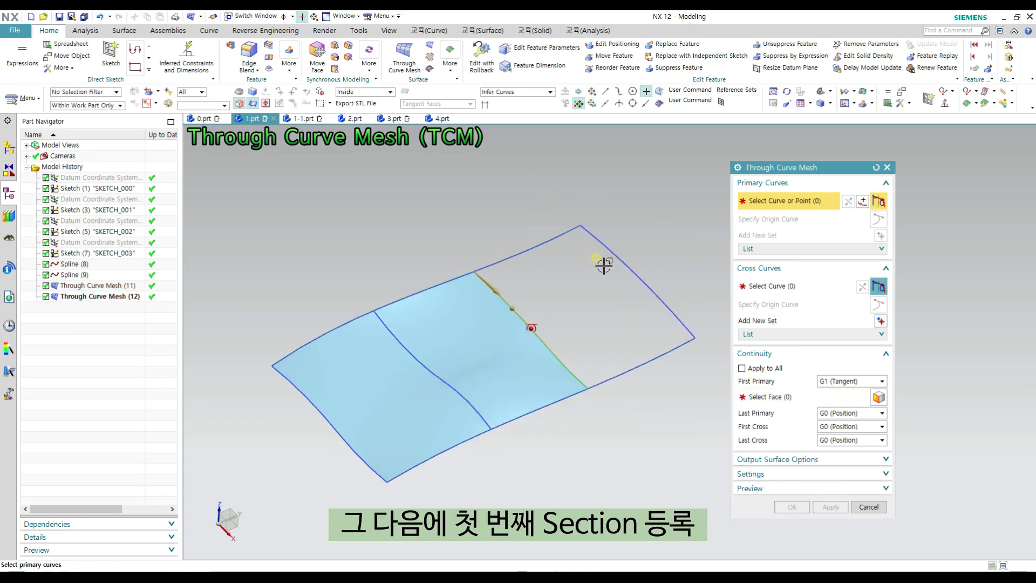
{"action": "left_click", "coordinate": [617, 261]}
{"action": "middle_click", "coordinate": [631, 201]}
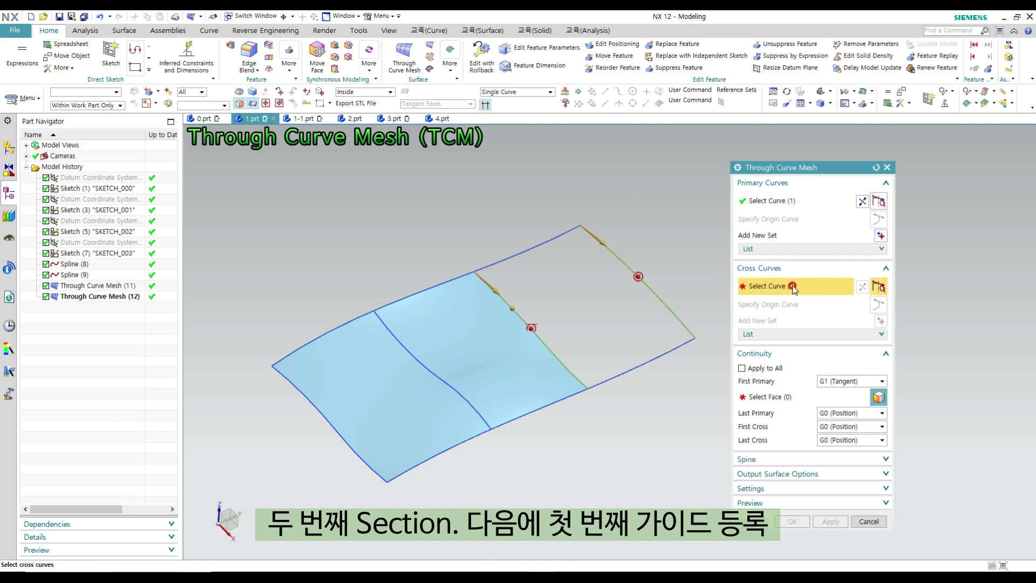
- Add the remaining two spline segments as cross curve sets, make the first primary tangent to the middle patch, and create the last surface
{"action": "left_click", "coordinate": [501, 262]}
{"action": "middle_click", "coordinate": [555, 259]}
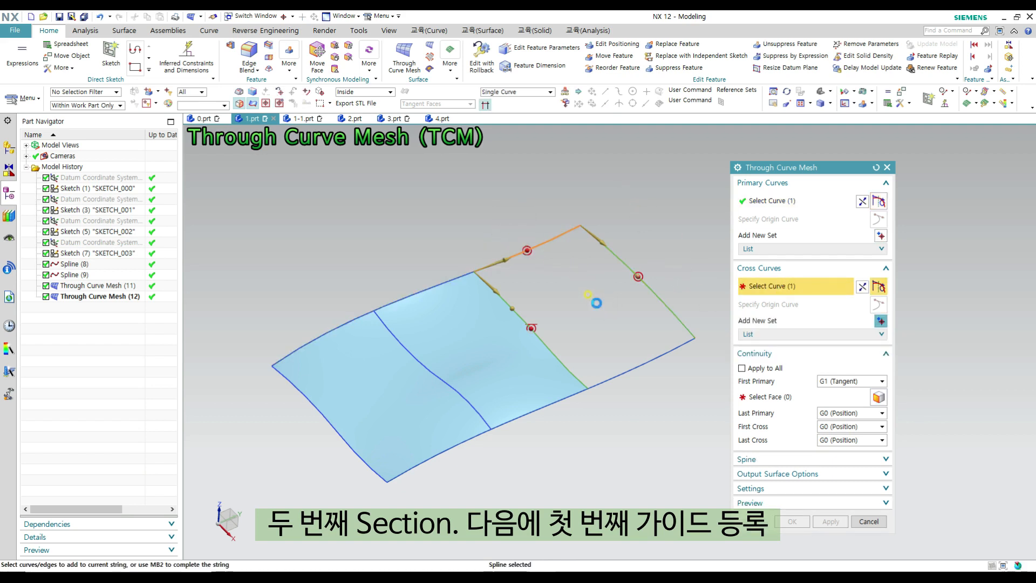
{"action": "left_click", "coordinate": [611, 381]}
{"action": "middle_click", "coordinate": [656, 440]}
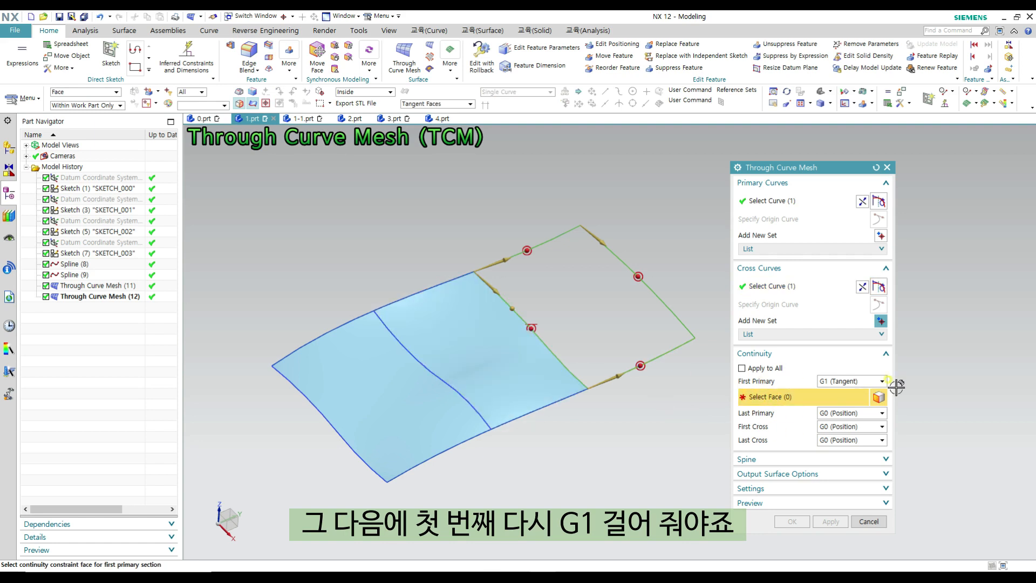
{"action": "left_click", "coordinate": [459, 340]}
{"action": "left_click", "coordinate": [792, 521]}
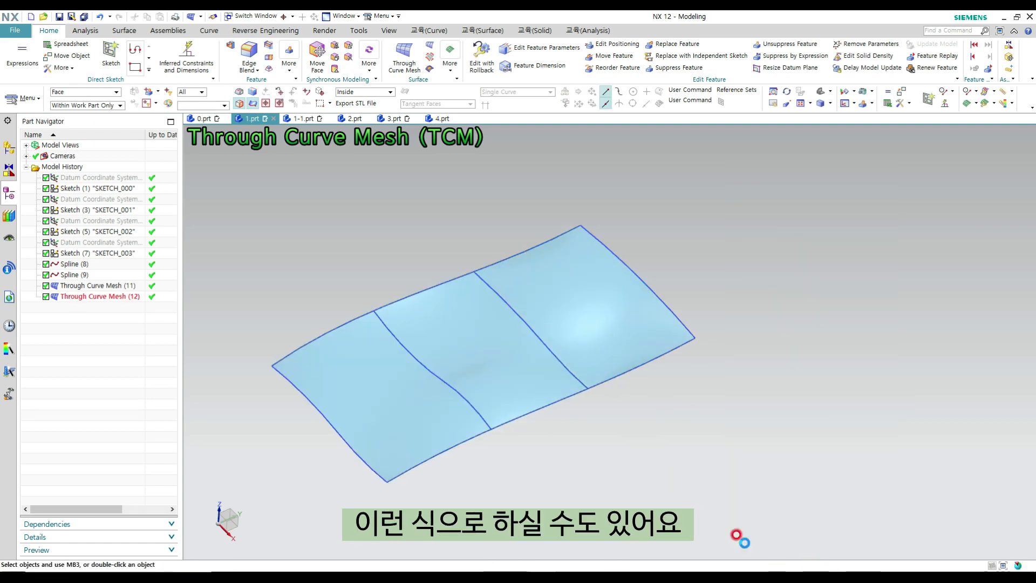
- Run a Reflection analysis with line images on all three patches and examine the continuity of the lines across their shared edges
{"action": "middle_click_drag", "start_coordinate": [658, 423], "coordinate": [679, 403], "text": "shift"}
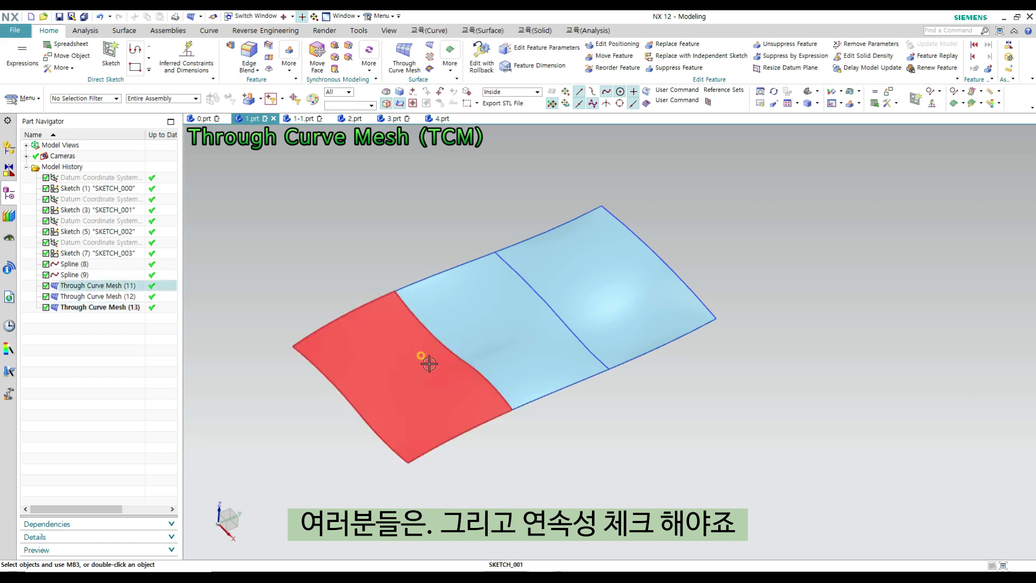
{"action": "left_click", "coordinate": [84, 32]}
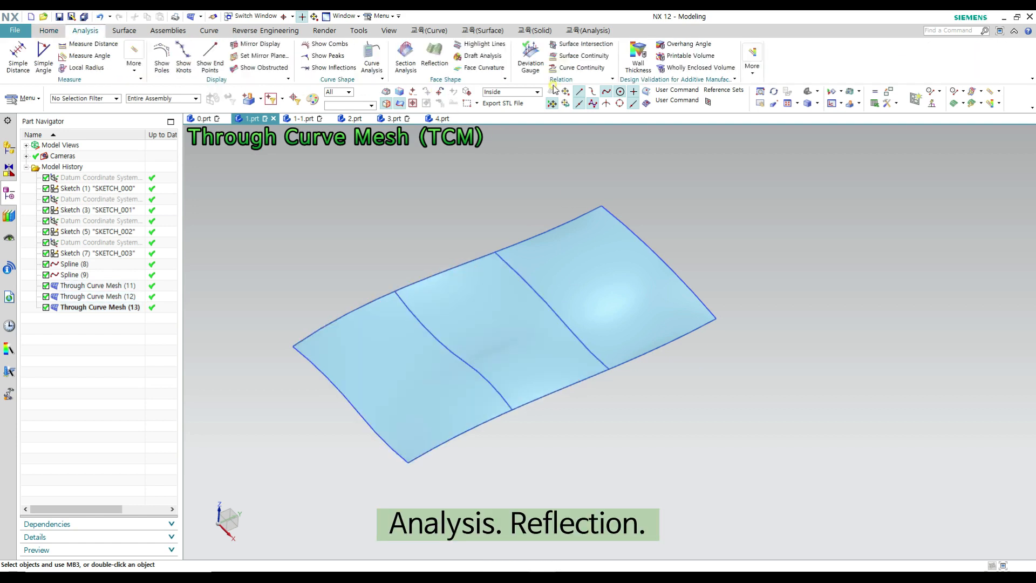
{"action": "left_click", "coordinate": [434, 56]}
{"action": "left_click", "coordinate": [423, 382]}
{"action": "left_click", "coordinate": [567, 306]}
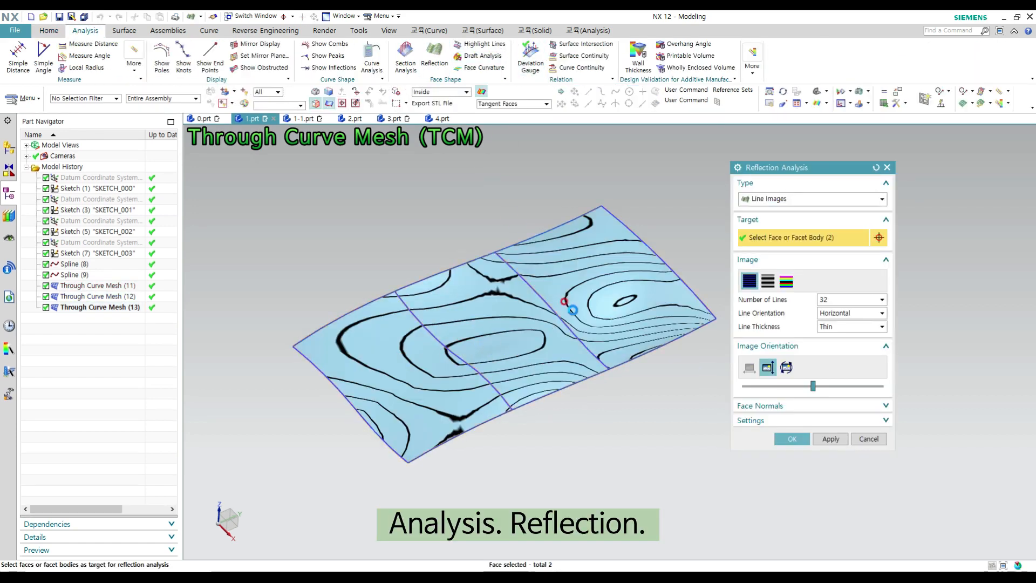
{"action": "left_click", "coordinate": [447, 321]}
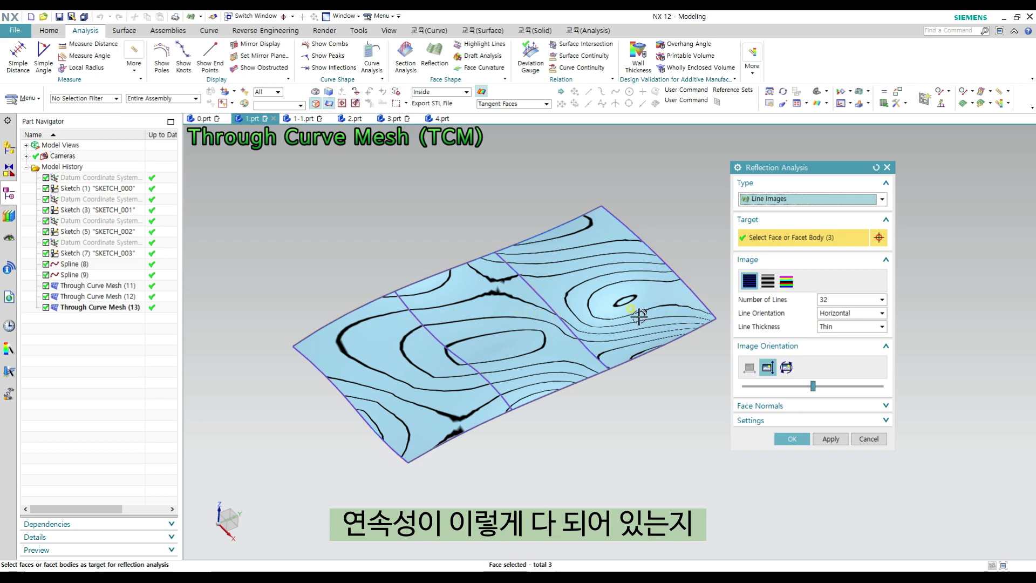
{"action": "middle_click_drag", "start_coordinate": [639, 316], "coordinate": [629, 347]}
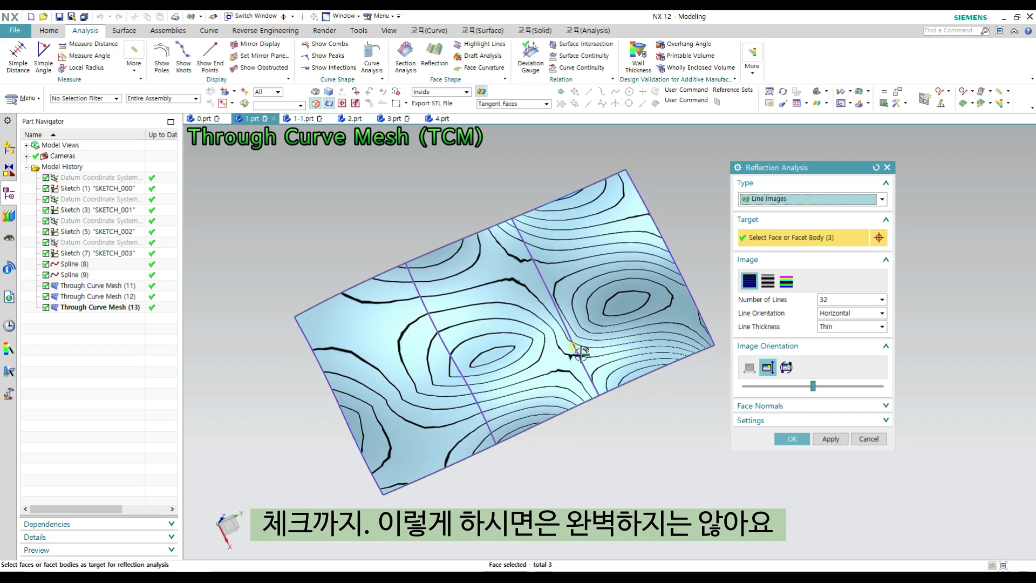
- Close the Reflection analysis and hide all sketches and curves to inspect the boundaries between the three patches
{"action": "key", "text": "Escape"}
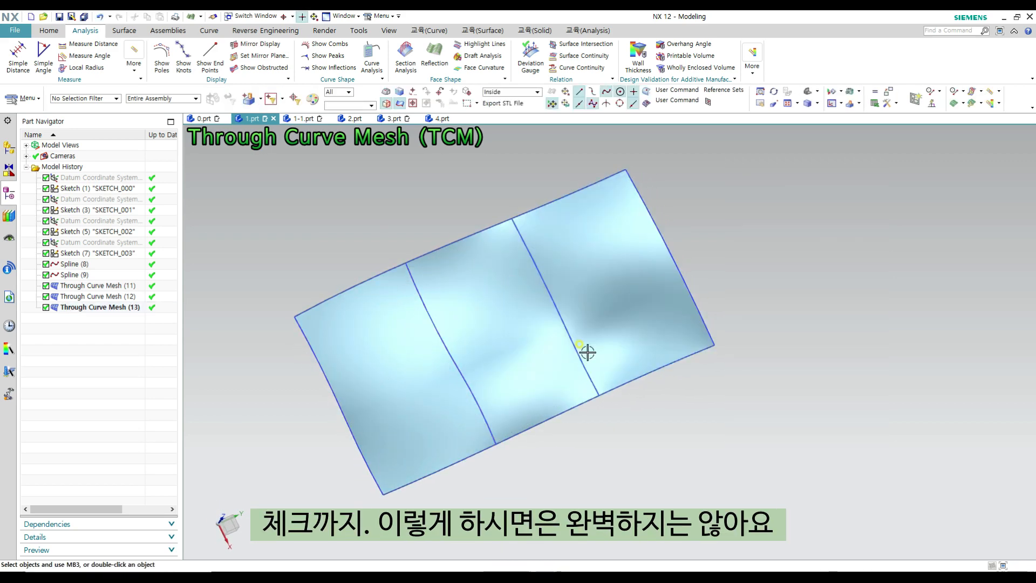
{"action": "middle_click_drag", "start_coordinate": [588, 354], "coordinate": [603, 375], "text": "shift"}
{"action": "middle_click_drag", "start_coordinate": [620, 339], "coordinate": [626, 317]}
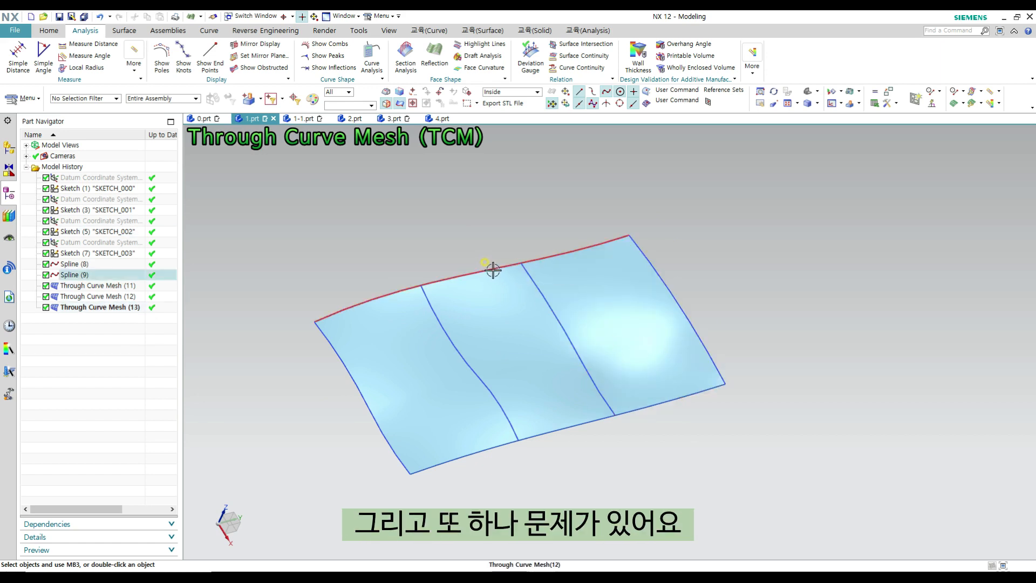
{"action": "key", "text": "ctrl+w"}
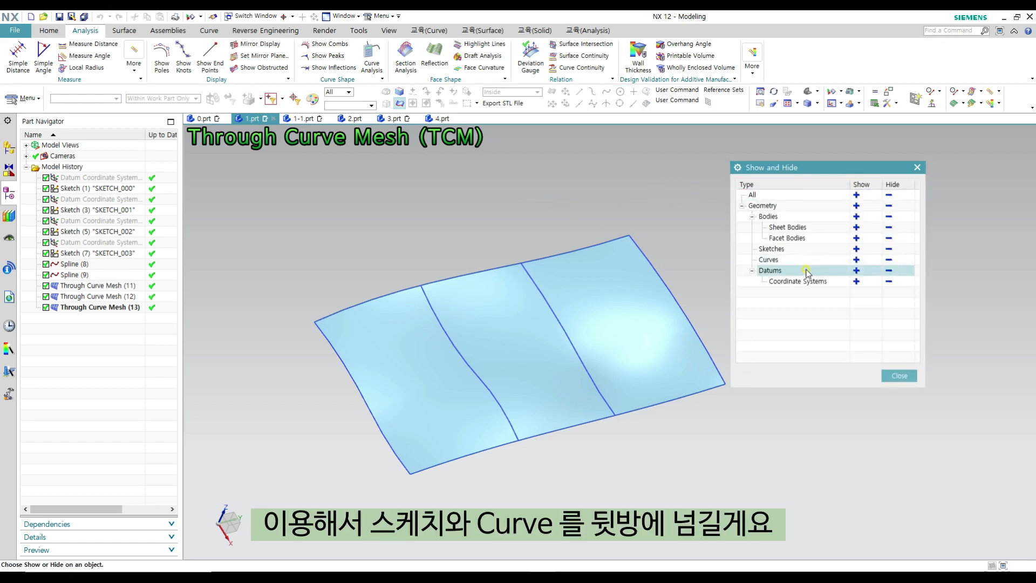
{"action": "left_click", "coordinate": [889, 250]}
{"action": "left_click", "coordinate": [889, 259]}
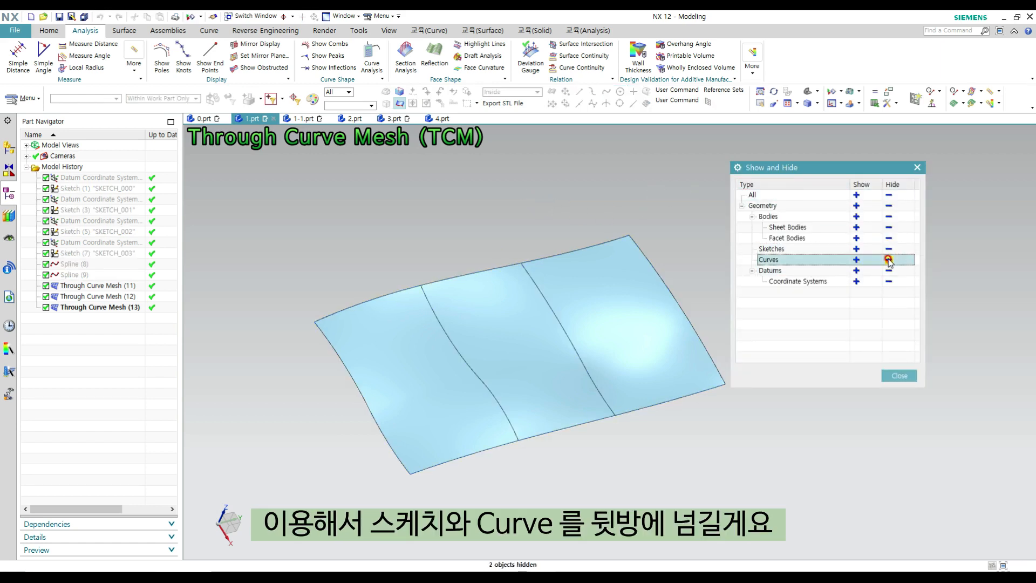
{"action": "left_click", "coordinate": [899, 375]}
{"action": "mouse_move", "coordinate": [699, 280]}
{"action": "middle_mouse_down"}
{"action": "mouse_move", "coordinate": [673, 224]}
{"action": "mouse_move", "coordinate": [696, 294]}
{"action": "middle_mouse_up"}
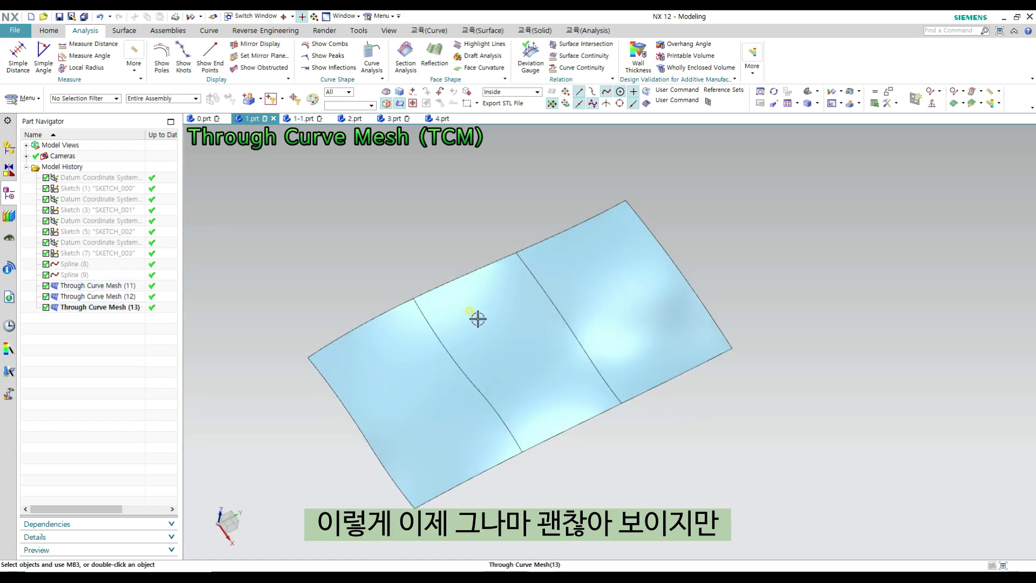
{"action": "scroll", "coordinate": [551, 324], "scroll_direction": "down", "scroll_amount": 3}
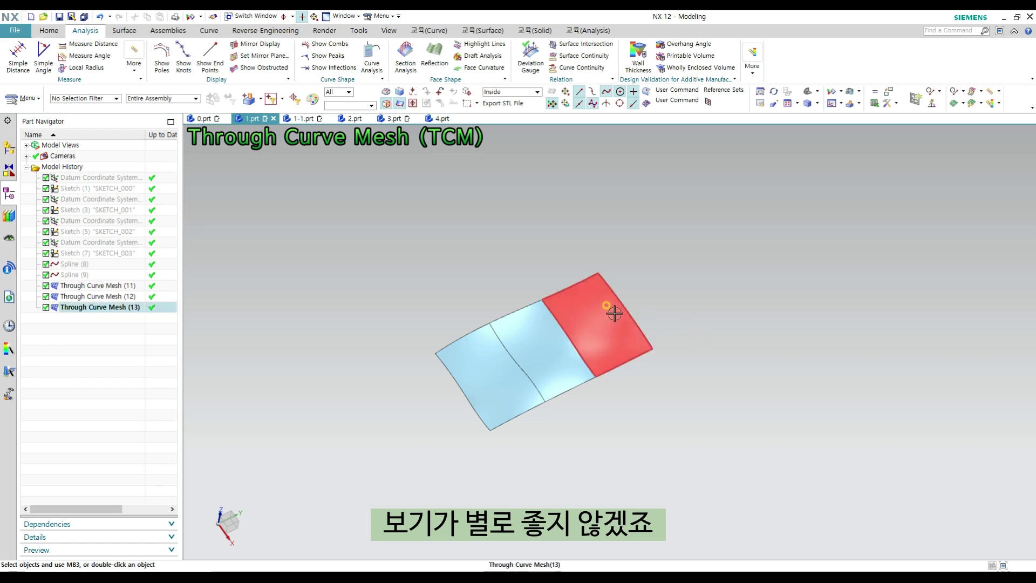
{"action": "scroll", "coordinate": [606, 342], "scroll_direction": "up", "scroll_amount": 3}
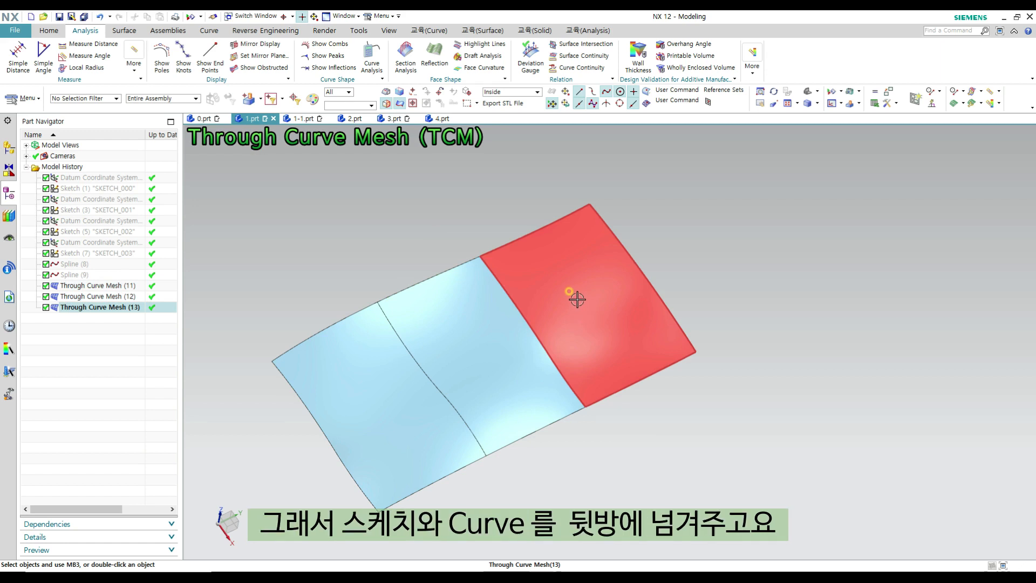
- Restore the hidden sketches and curves to view together with the three patches, leaving the datum coordinate systems hidden
{"action": "key", "text": "ctrl+shift+b"}
{"action": "scroll", "coordinate": [540, 328], "scroll_direction": "down", "scroll_amount": 3}
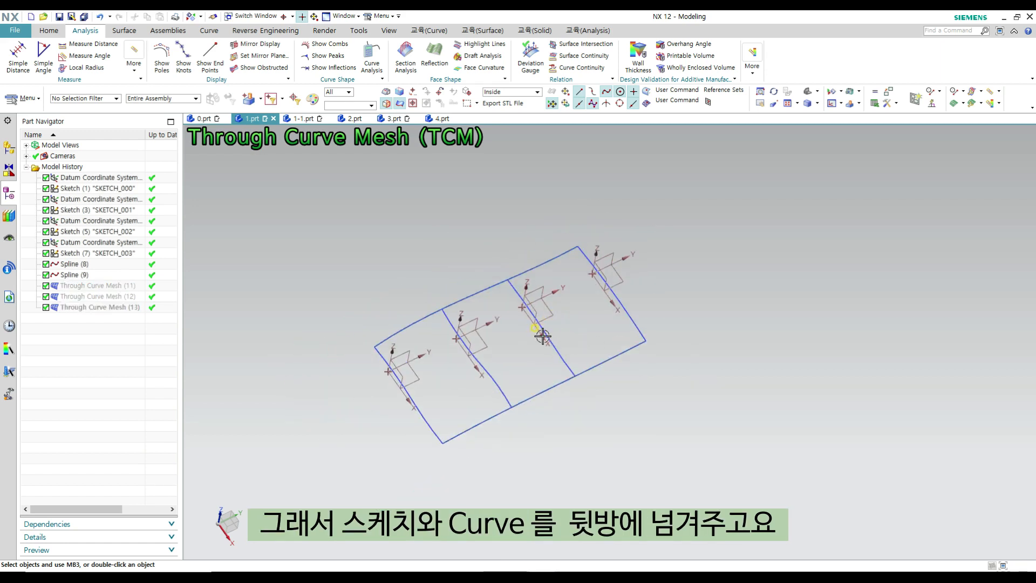
{"action": "key", "text": "ctrl+w"}
{"action": "left_click", "coordinate": [888, 249]}
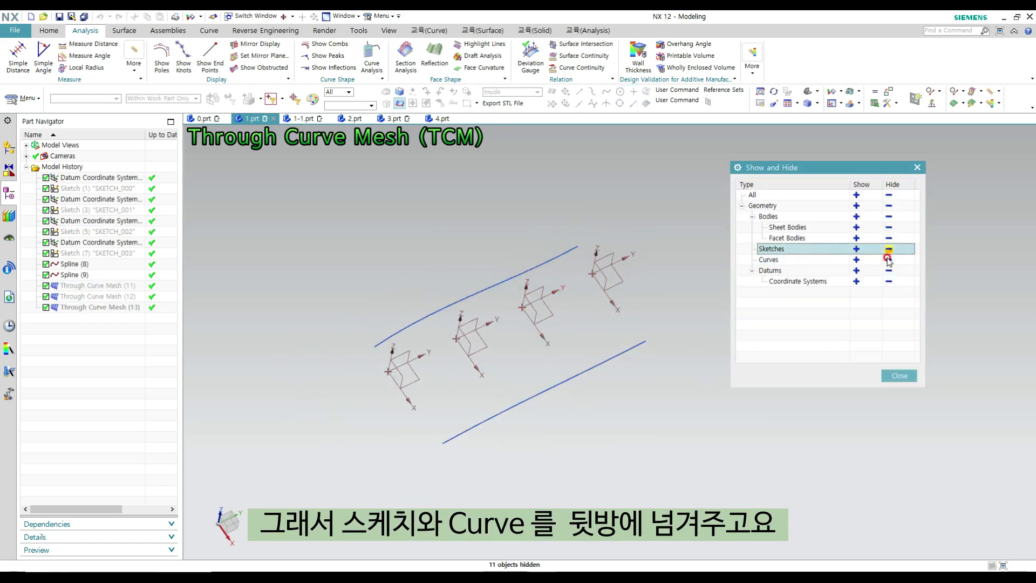
{"action": "left_click", "coordinate": [889, 260]}
{"action": "middle_click", "coordinate": [917, 303]}
{"action": "key", "text": "ctrl+shift+b"}
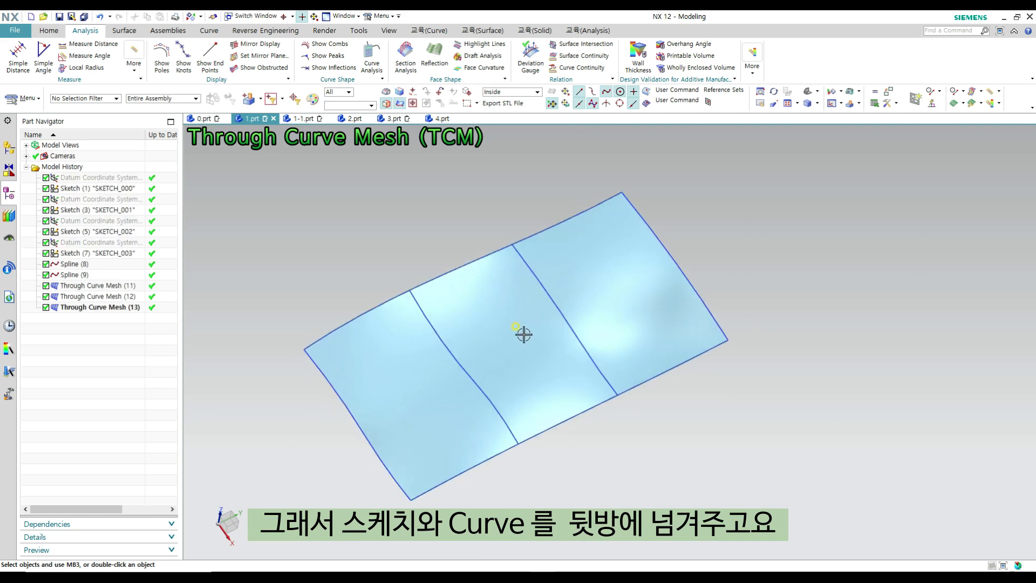
- Delete the three separate Through Curve Mesh patches, keeping the sketches and splines
{"action": "left_click", "coordinate": [561, 319]}
{"action": "left_click", "coordinate": [488, 338]}
{"action": "left_click", "coordinate": [455, 429]}
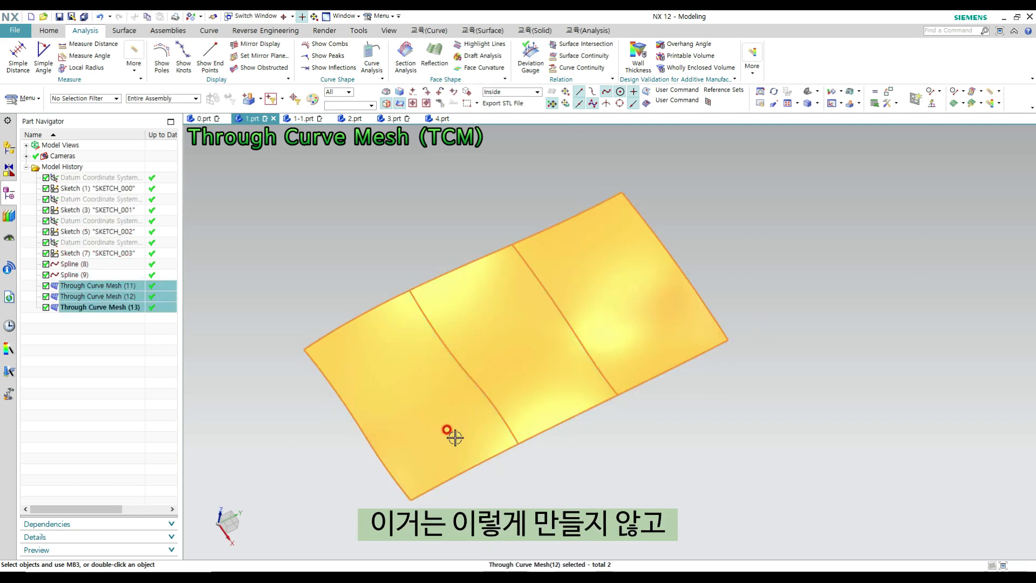
{"action": "key", "text": "Delete"}
{"action": "mouse_move", "coordinate": [547, 338]}
{"action": "middle_mouse_down"}
{"action": "mouse_move", "coordinate": [554, 345]}
{"action": "mouse_move", "coordinate": [538, 335]}
{"action": "mouse_move", "coordinate": [555, 337]}
{"action": "middle_mouse_up"}
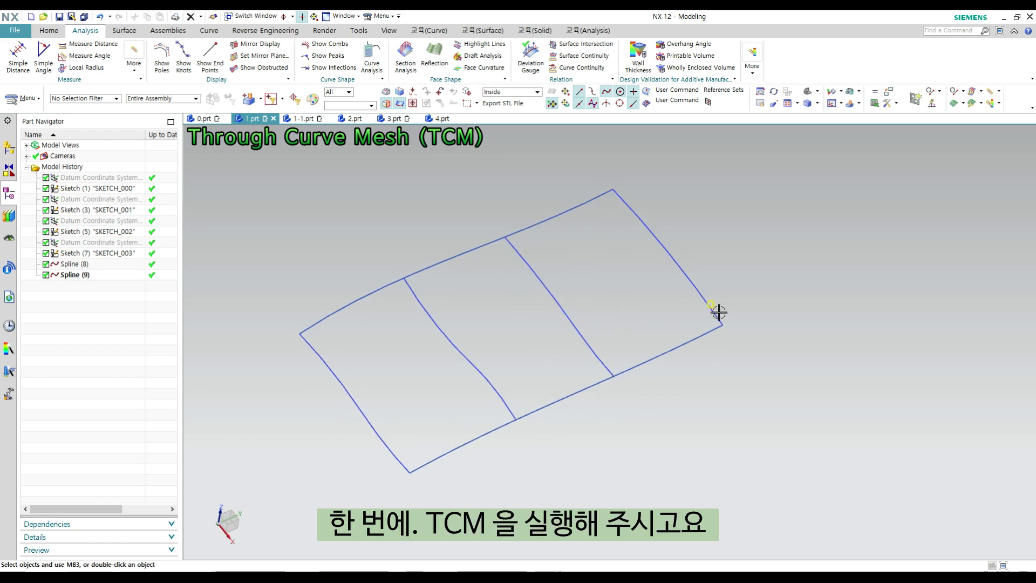
- Start a new Through Curve Mesh and define the near end section and second section as primary curve sets
{"action": "left_click_drag", "start_coordinate": [759, 254], "coordinate": [775, 240], "text": "ctrl+shift"}
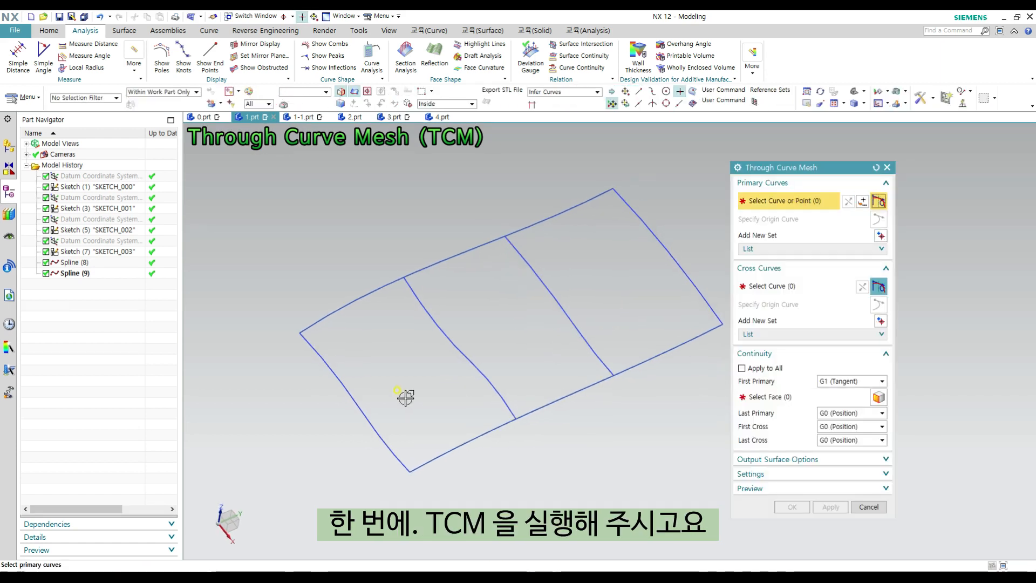
{"action": "left_click", "coordinate": [354, 401]}
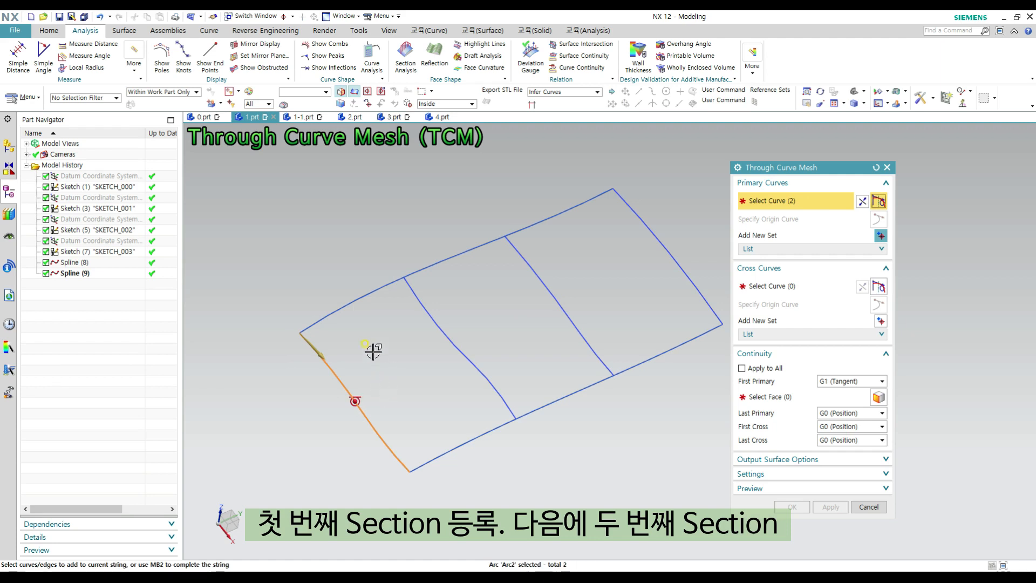
{"action": "middle_click", "coordinate": [371, 330]}
{"action": "left_click", "coordinate": [422, 305]}
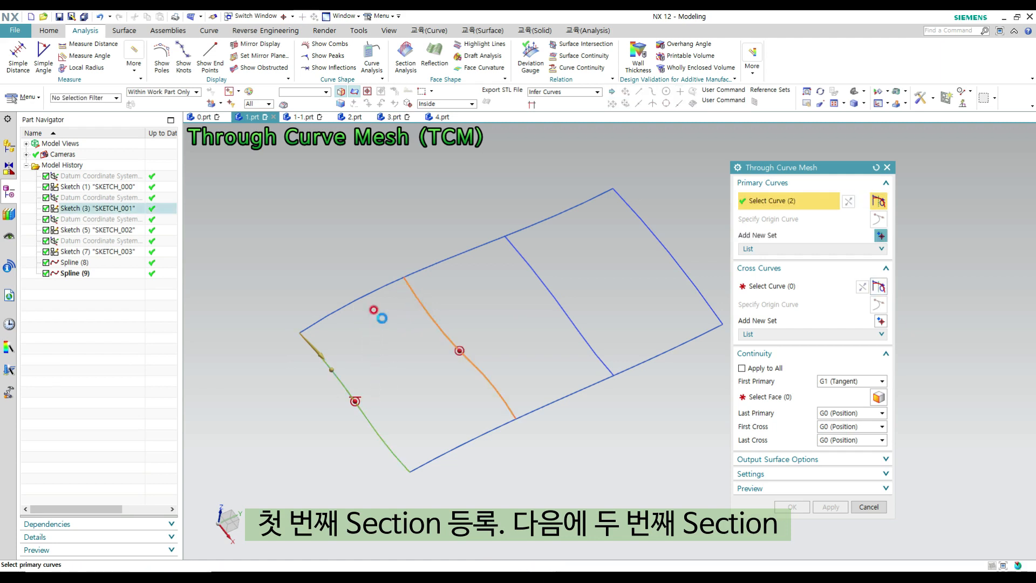
{"action": "middle_click", "coordinate": [472, 278]}
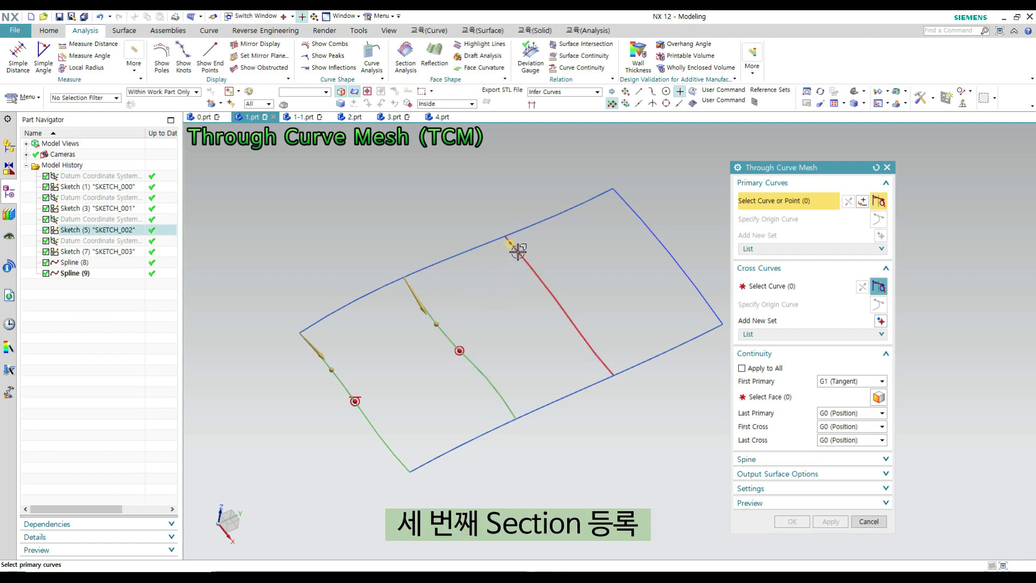
- Add the third section and far end section as primary curve sets and check the order of all four sets
{"action": "left_click", "coordinate": [542, 293]}
{"action": "middle_click", "coordinate": [591, 227]}
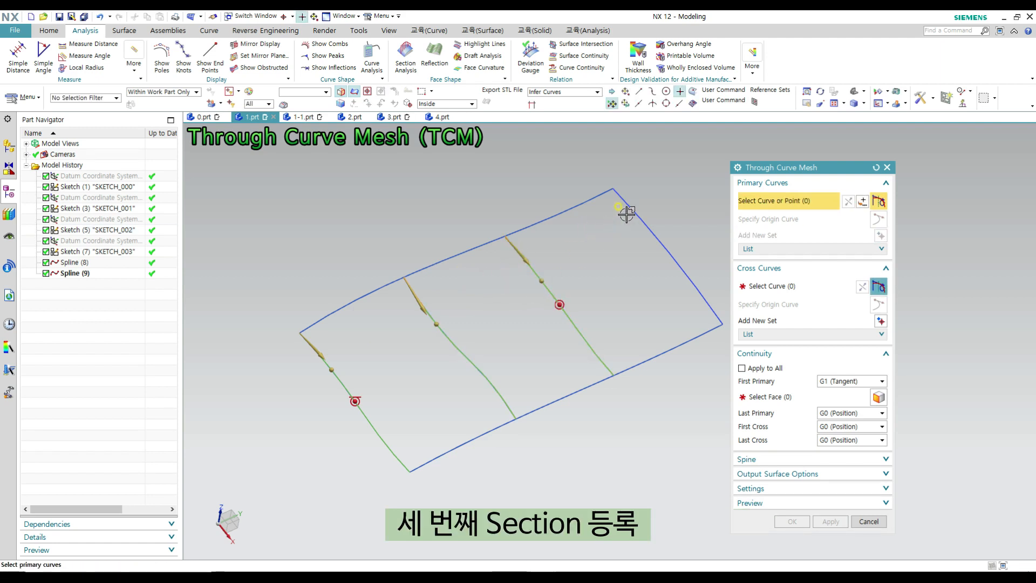
{"action": "left_click", "coordinate": [638, 229]}
{"action": "left_click", "coordinate": [773, 248]}
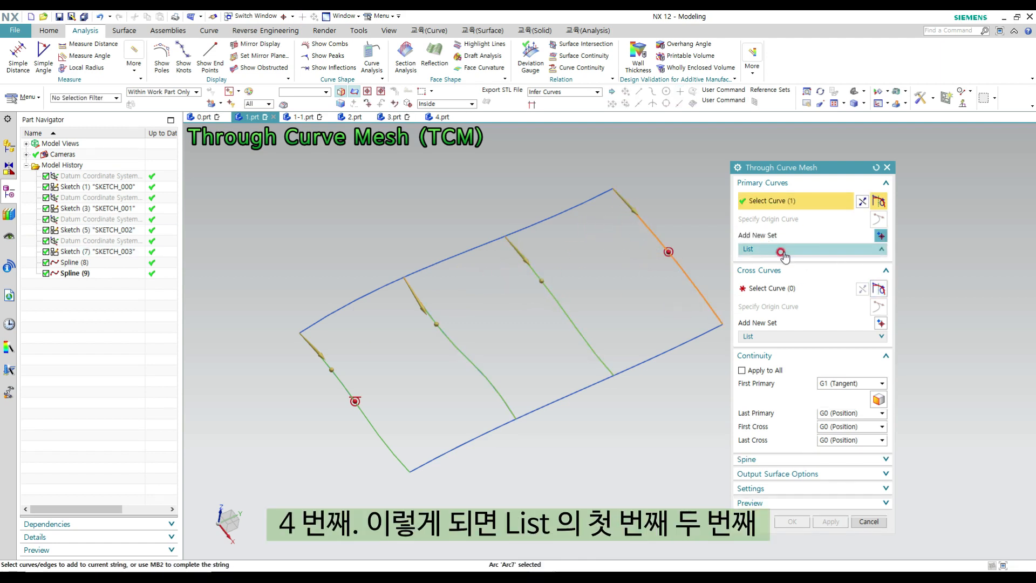
{"action": "left_click", "coordinate": [774, 240]}
{"action": "left_click", "coordinate": [776, 251]}
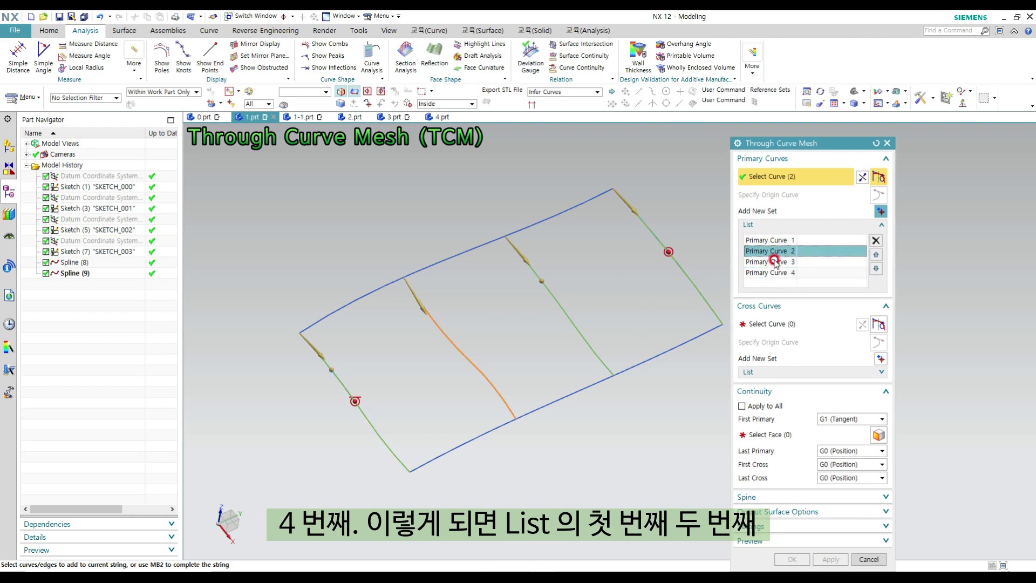
{"action": "left_click", "coordinate": [776, 262]}
{"action": "left_click", "coordinate": [759, 273]}
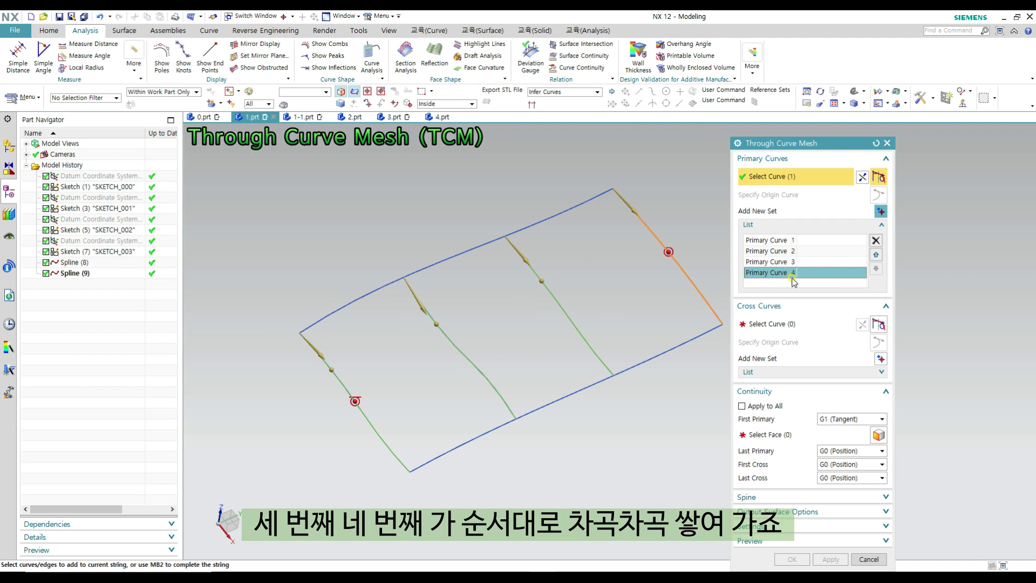
- Switch to cross curve selection with the Single Curve rule and set the first primary continuity to G0 (Position)
{"action": "left_click", "coordinate": [785, 325]}
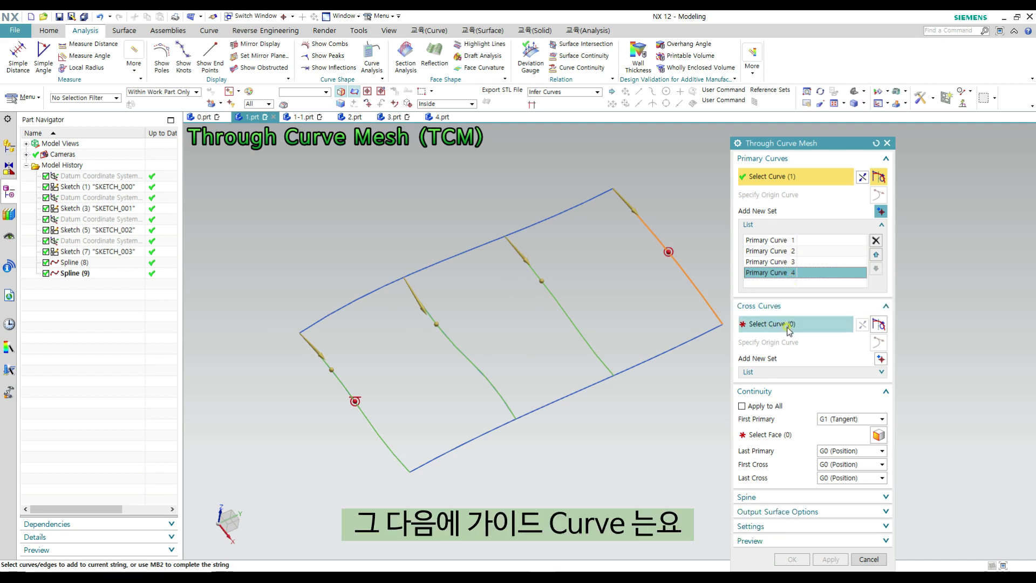
{"action": "left_click", "coordinate": [789, 330]}
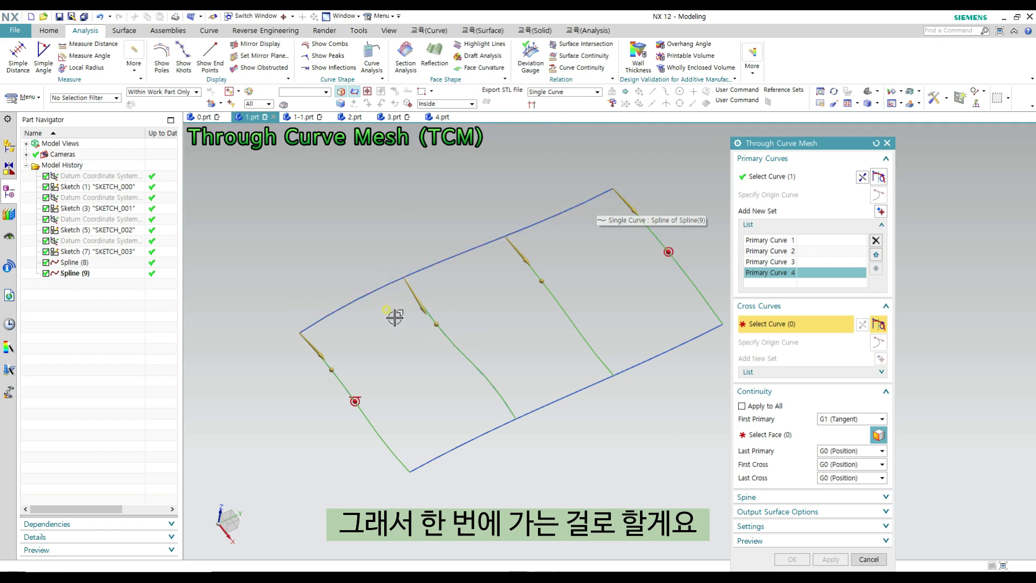
{"action": "left_click", "coordinate": [851, 419]}
{"action": "left_click", "coordinate": [840, 430]}
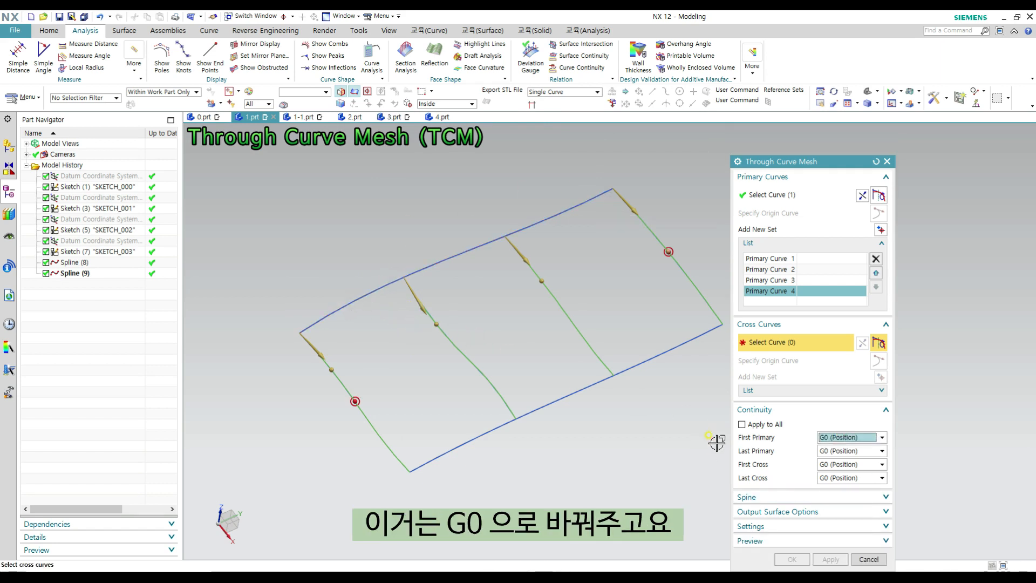
- Define the two full-length splines as separate cross curve sets and create one surface across all four sections
{"action": "left_click", "coordinate": [309, 326]}
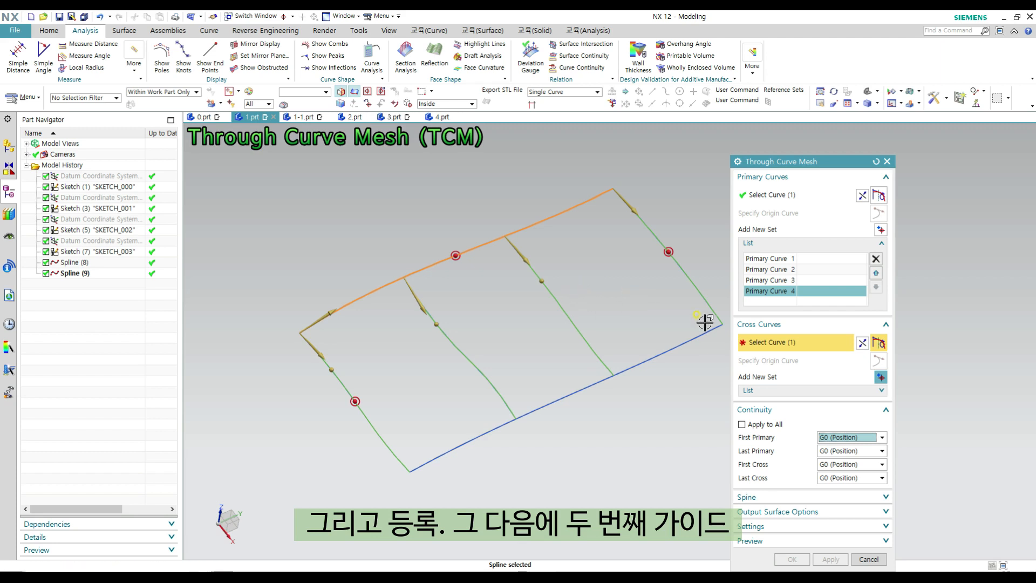
{"action": "middle_click", "coordinate": [586, 372]}
{"action": "left_click", "coordinate": [432, 460]}
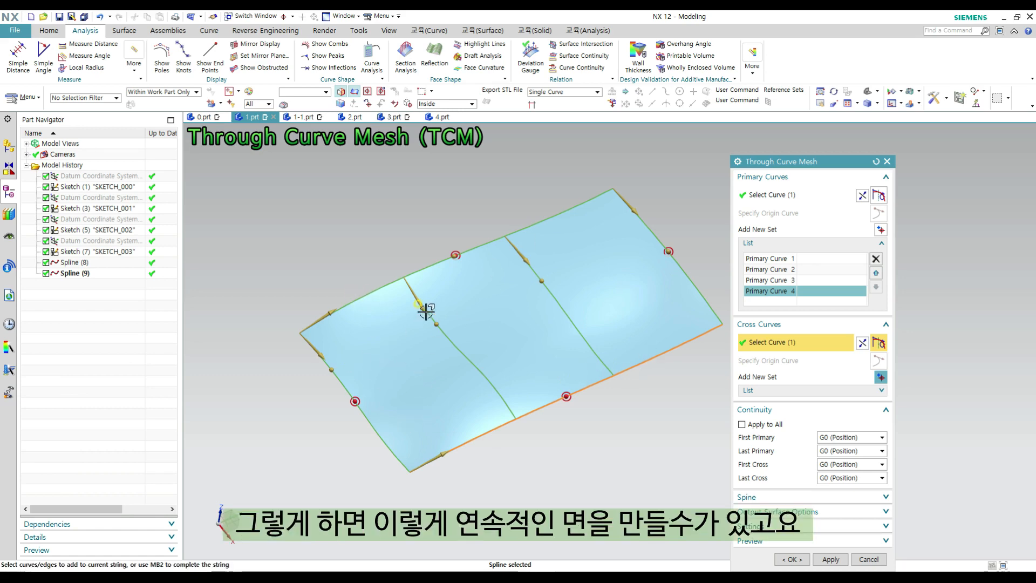
{"action": "left_click", "coordinate": [792, 559]}
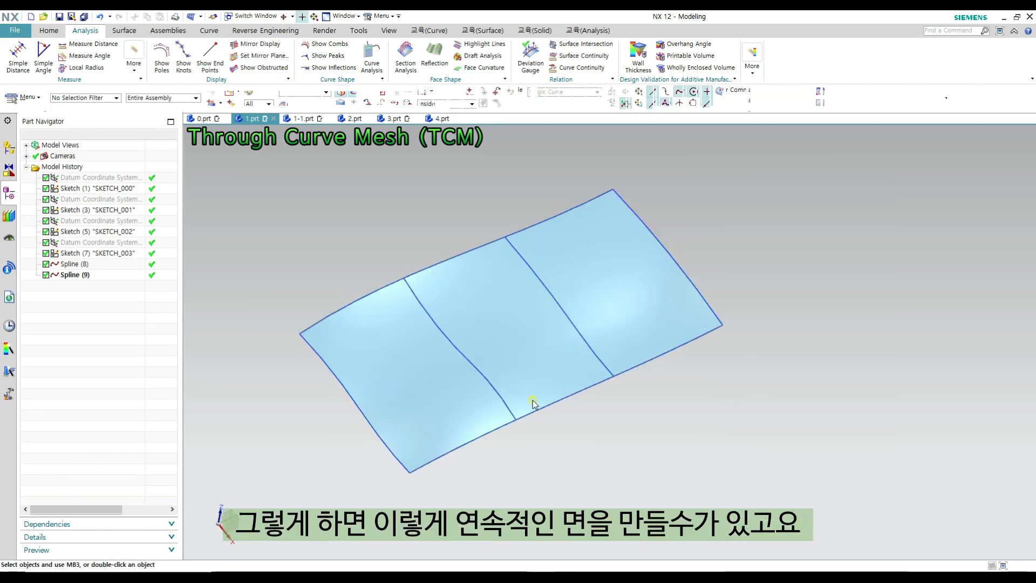
- Hide all sketches and curves so that only the new surface is displayed
{"action": "key", "text": "ctrl+w"}
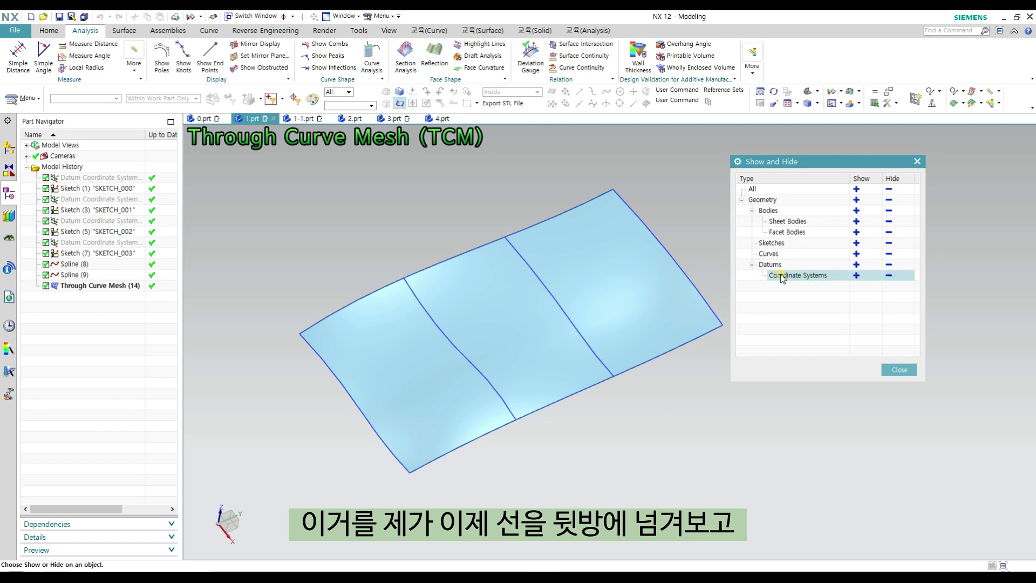
{"action": "left_click", "coordinate": [889, 244]}
{"action": "left_click", "coordinate": [889, 253]}
{"action": "middle_click", "coordinate": [741, 338]}
- Examine the single continuous surface from several angles, checking how smoothly it runs across the intermediate sections
{"action": "mouse_move", "coordinate": [721, 374]}
{"action": "middle_mouse_down"}
{"action": "mouse_move", "coordinate": [660, 367]}
{"action": "mouse_move", "coordinate": [658, 381]}
{"action": "mouse_move", "coordinate": [648, 370]}
{"action": "middle_mouse_up"}
{"action": "middle_click_drag", "start_coordinate": [628, 424], "coordinate": [695, 414]}
{"action": "scroll", "coordinate": [493, 322], "scroll_direction": "down", "scroll_amount": 1}
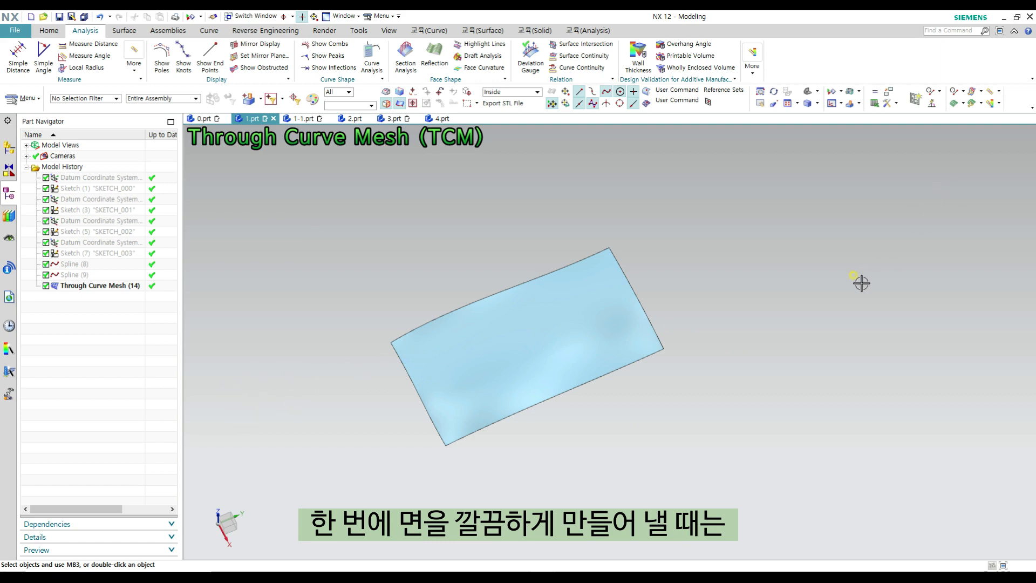
{"action": "scroll", "coordinate": [645, 331], "scroll_direction": "up", "scroll_amount": 2}
{"action": "scroll", "coordinate": [755, 335], "scroll_direction": "down", "scroll_amount": 1}
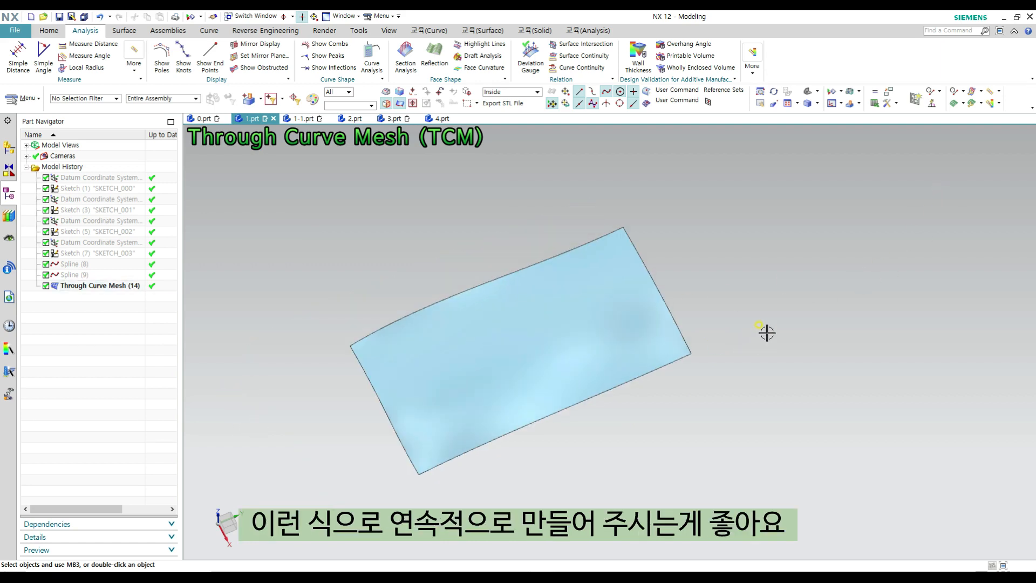
{"action": "middle_click_drag", "start_coordinate": [755, 332], "coordinate": [753, 320]}
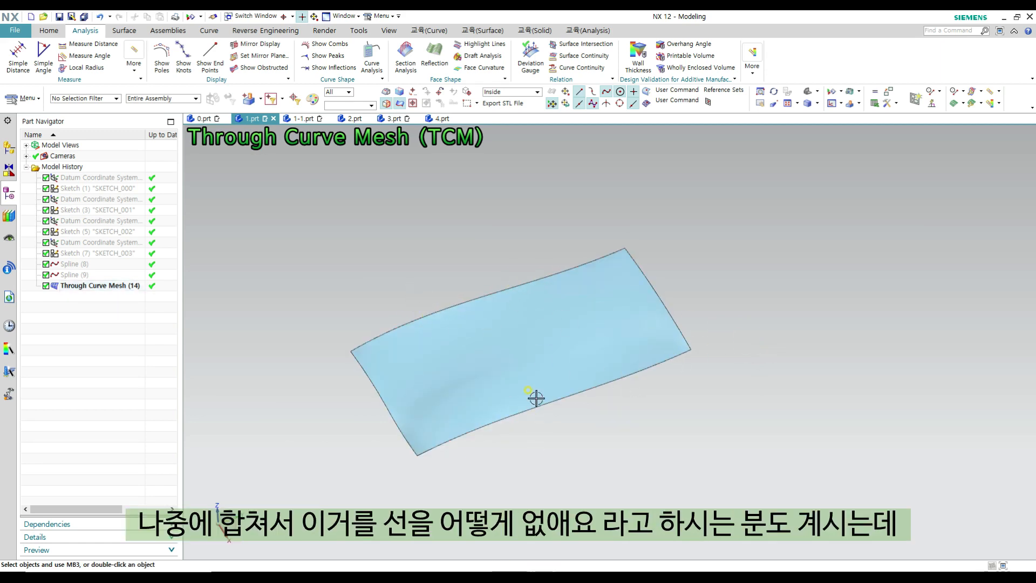
{"action": "middle_click_drag", "start_coordinate": [640, 381], "coordinate": [753, 376]}
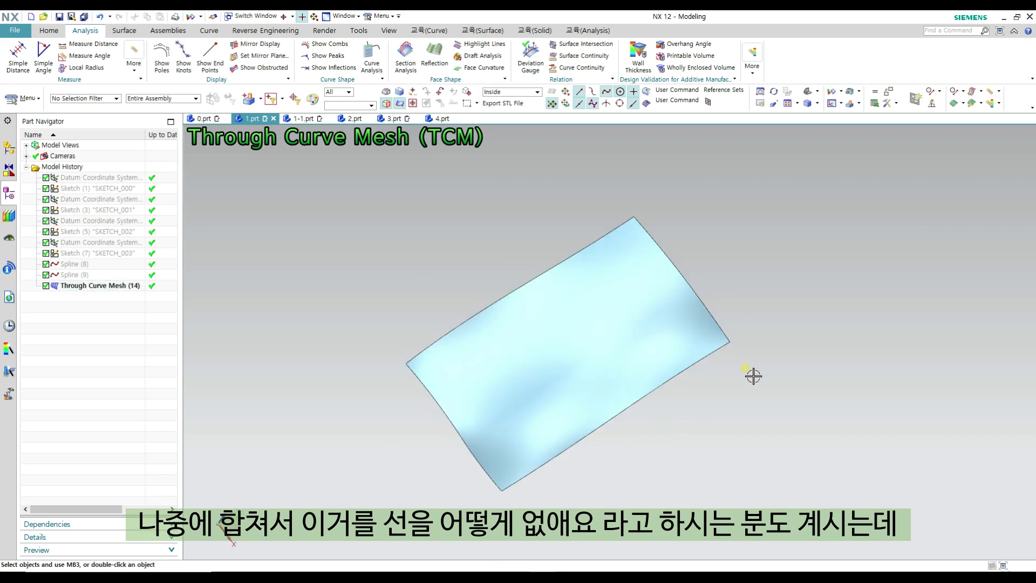
{"action": "scroll", "coordinate": [753, 377], "scroll_direction": "up", "scroll_amount": 1}
{"action": "middle_click_drag", "start_coordinate": [643, 376], "coordinate": [456, 319], "text": "shift"}
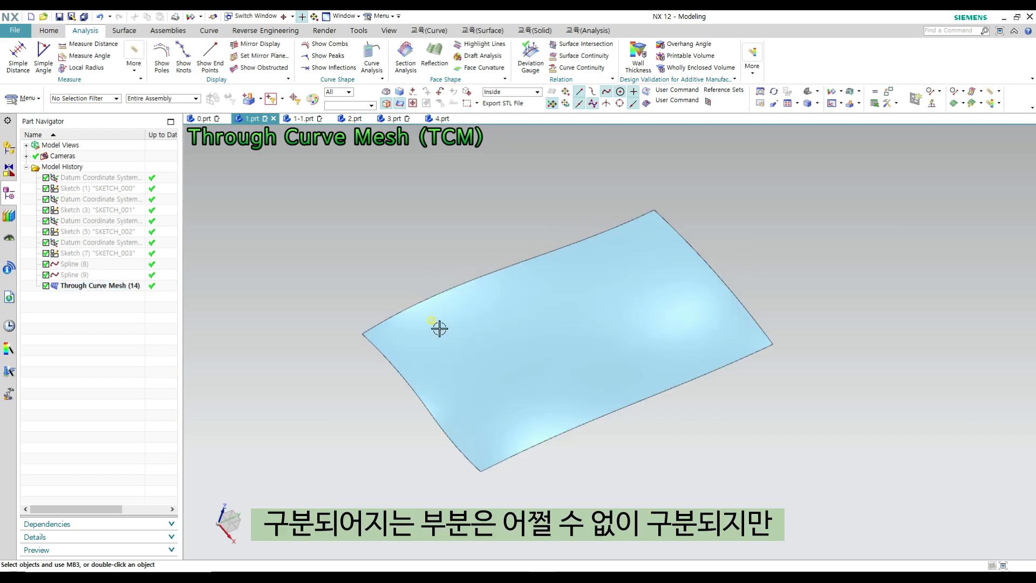
{"action": "left_click", "coordinate": [375, 334]}
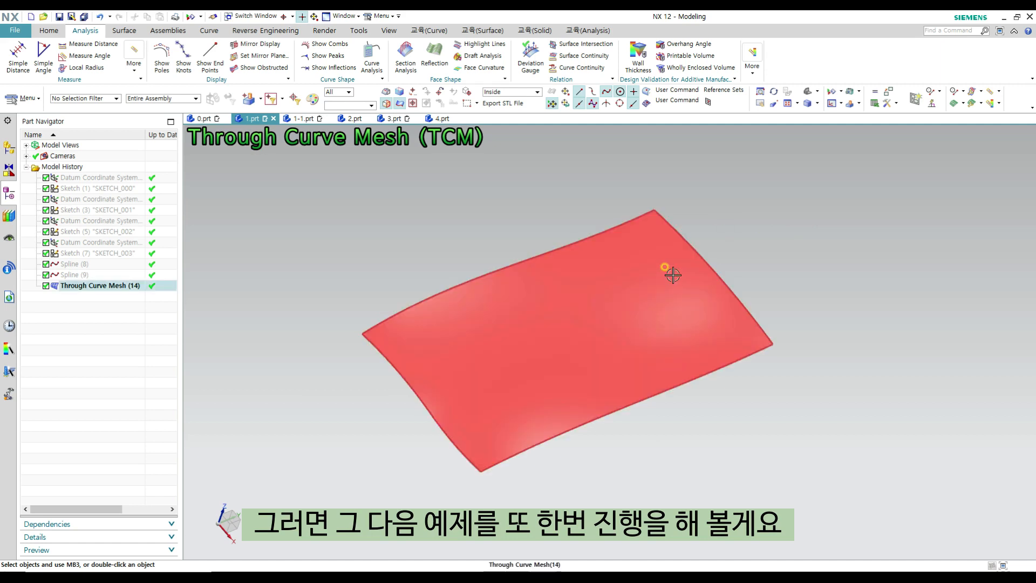
{"action": "middle_click_drag", "start_coordinate": [715, 221], "coordinate": [731, 255]}
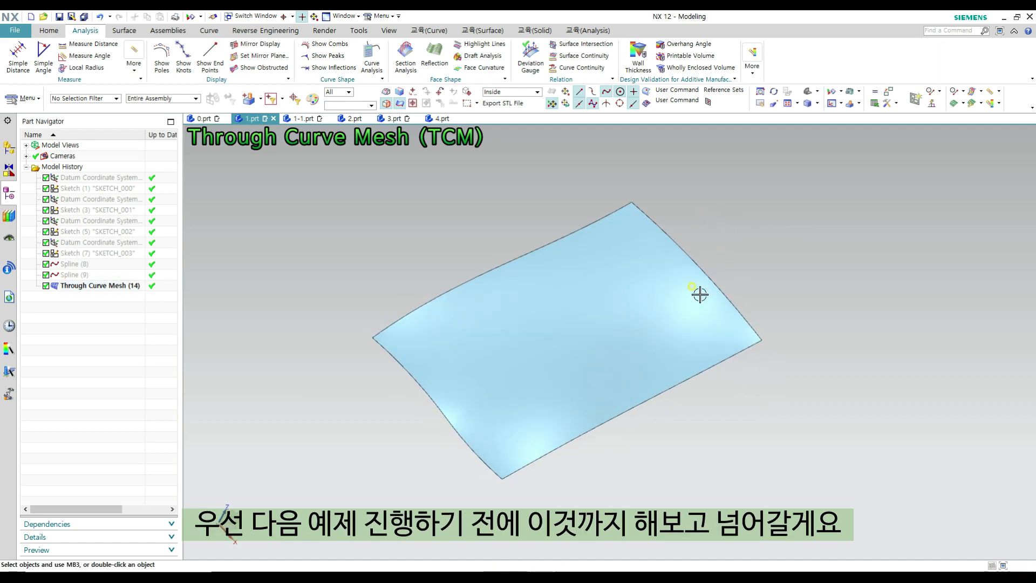
{"action": "middle_click_drag", "start_coordinate": [698, 294], "coordinate": [674, 273], "text": "shift"}
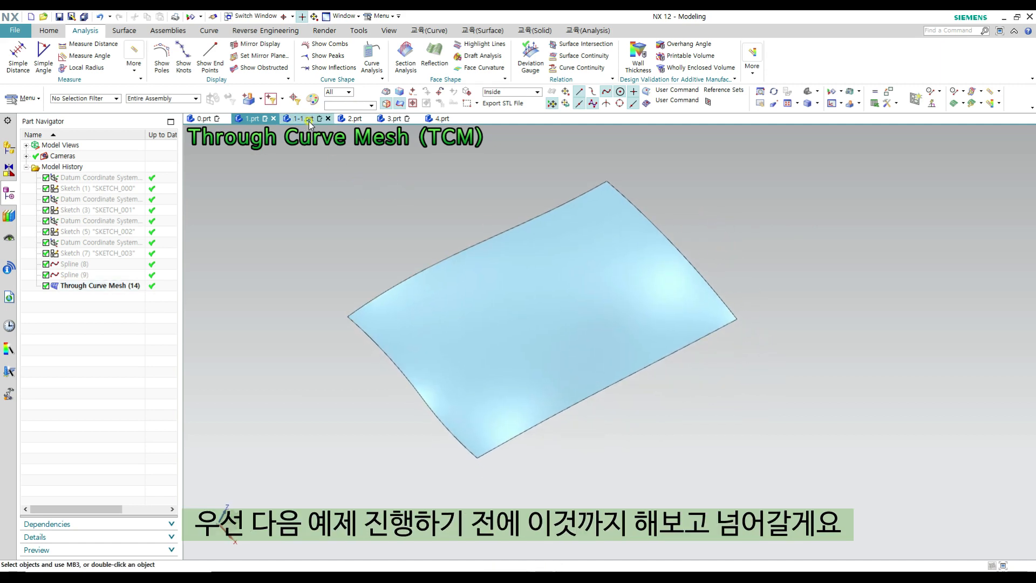
- Show all sketches and curves again and delete the continuous Through Curve Mesh surface
{"action": "middle_click_drag", "start_coordinate": [492, 293], "coordinate": [576, 306]}
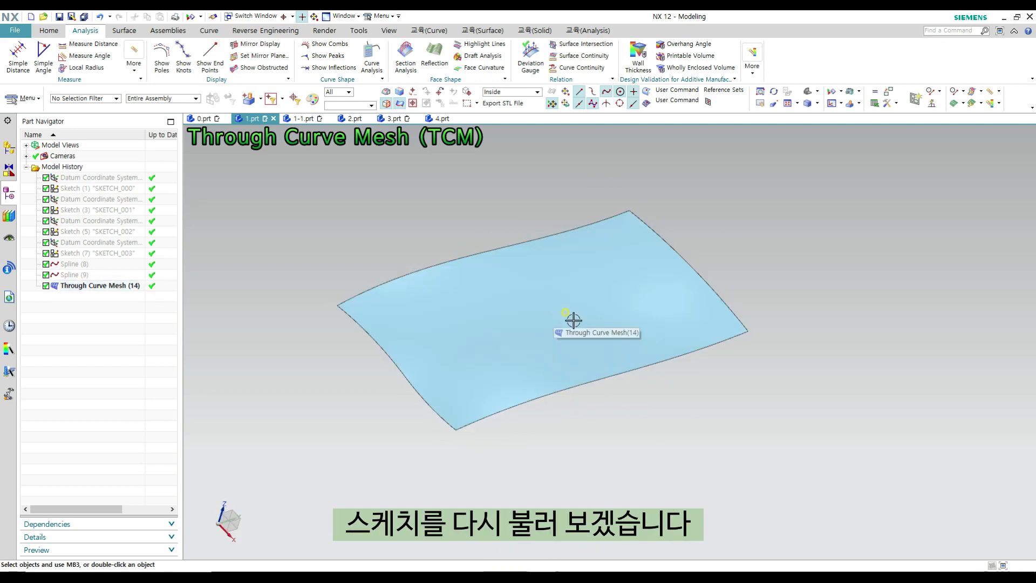
{"action": "key", "text": "ctrl+w"}
{"action": "left_click", "coordinate": [856, 243]}
{"action": "left_click", "coordinate": [856, 253]}
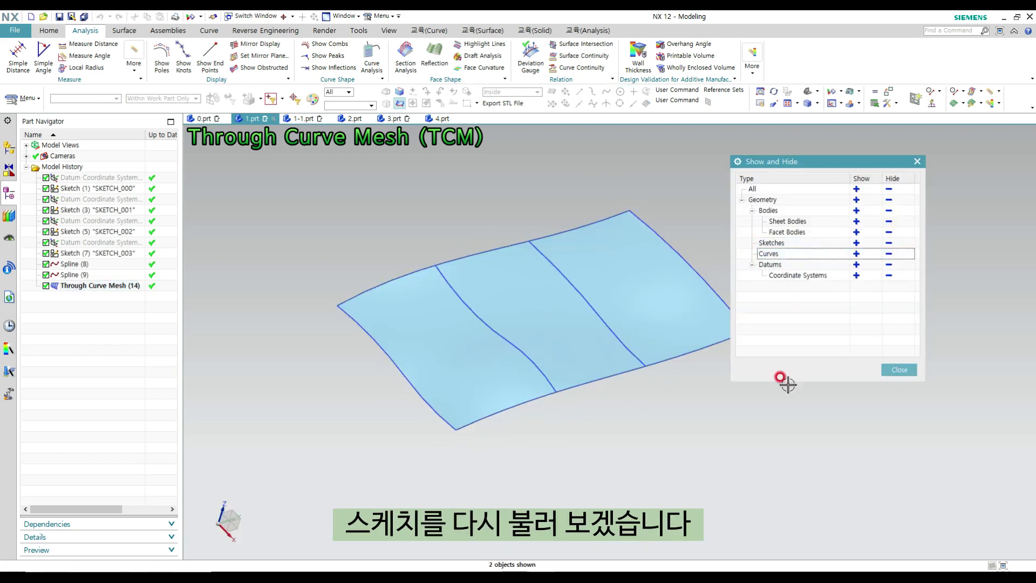
{"action": "key", "text": "Escape"}
{"action": "left_click", "coordinate": [647, 347]}
{"action": "key", "text": "Delete"}
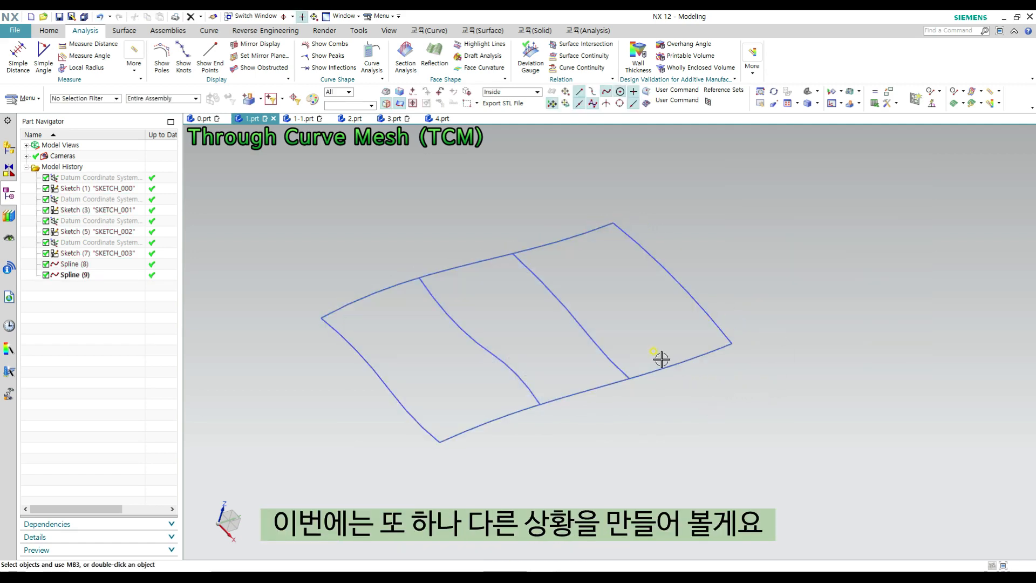
- Extrude the two arcs of the first section 42 mm outward as an adjacent sheet
{"action": "middle_click_drag", "start_coordinate": [413, 343], "coordinate": [419, 347]}
{"action": "key", "text": "x"}
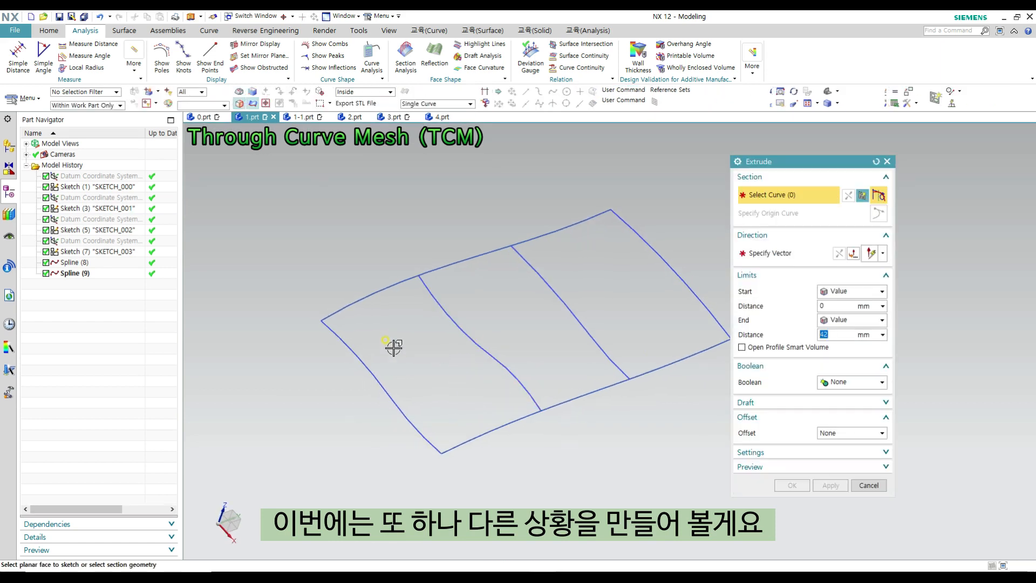
{"action": "left_click", "coordinate": [335, 336]}
{"action": "left_click", "coordinate": [447, 435]}
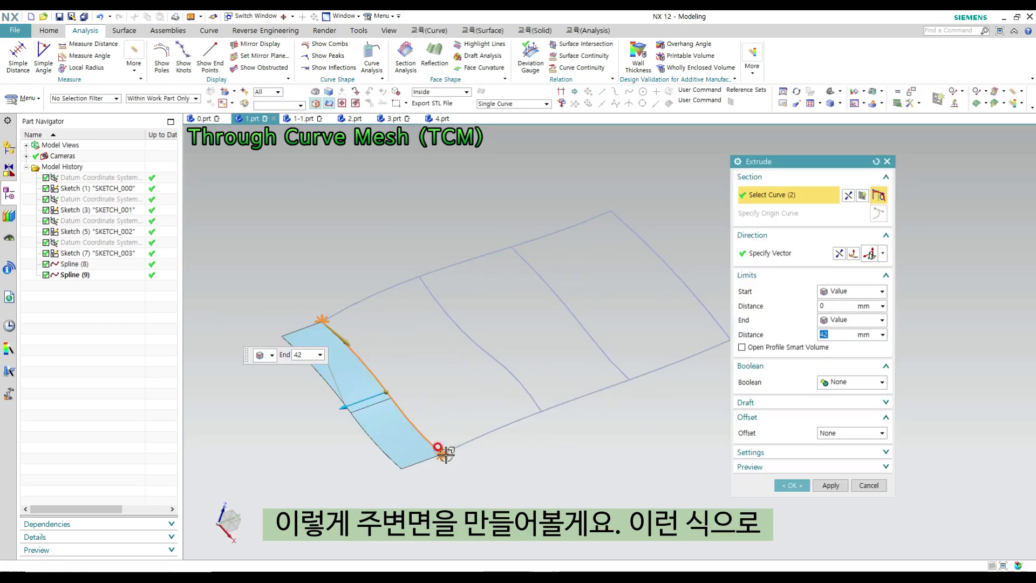
{"action": "middle_click_drag", "start_coordinate": [382, 405], "coordinate": [366, 410], "text": "shift"}
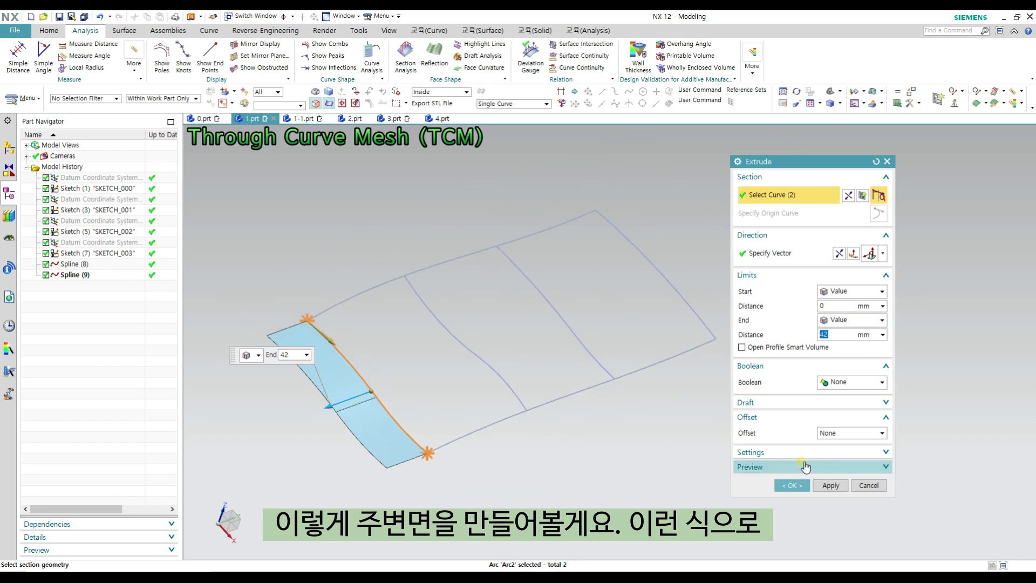
{"action": "left_click", "coordinate": [830, 485]}
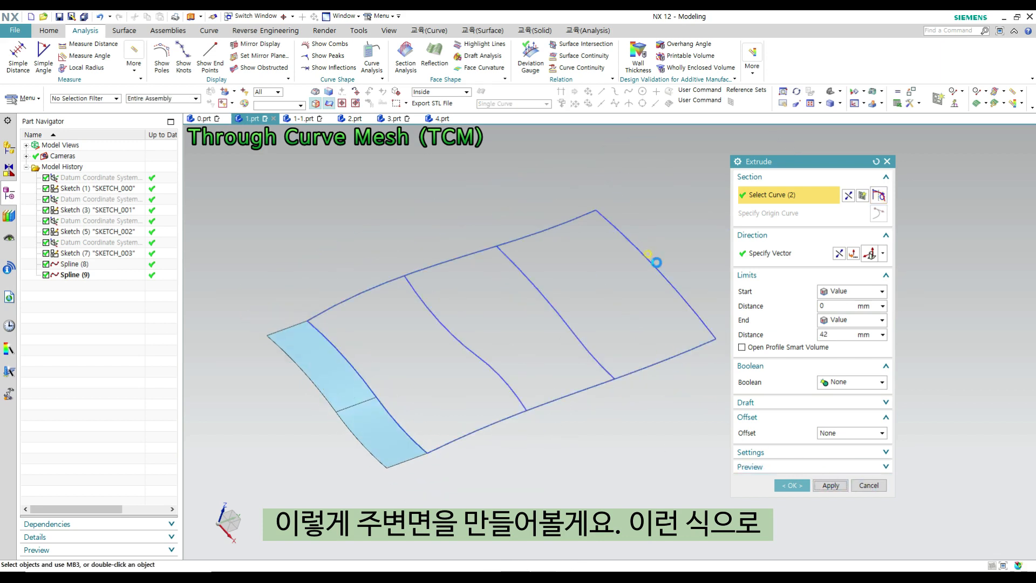
- Extrude the last section's curve at the opposite end 42 mm outward as a second adjacent sheet
{"action": "left_click", "coordinate": [621, 235]}
{"action": "double_click", "coordinate": [610, 292]}
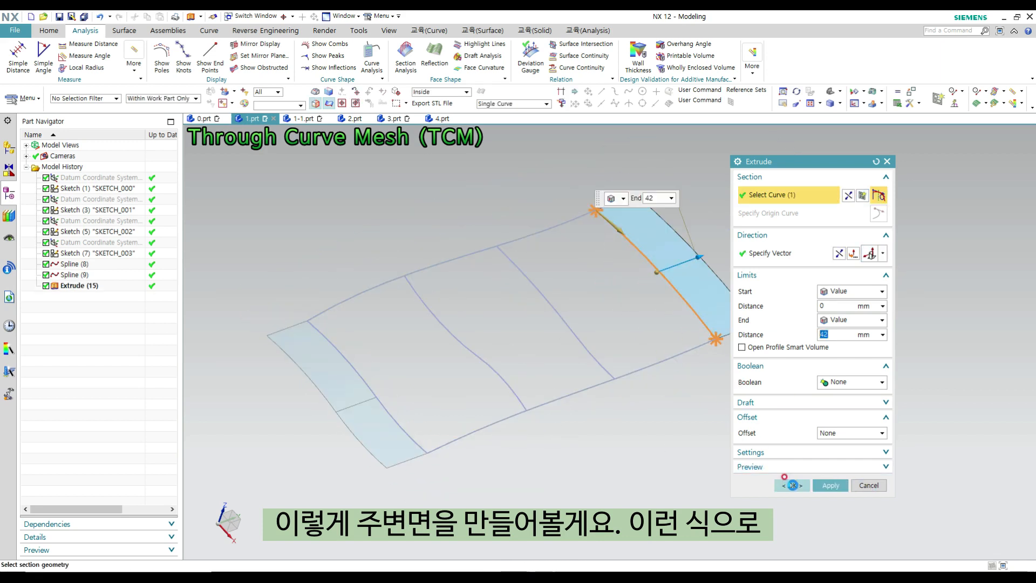
{"action": "left_click", "coordinate": [791, 484]}
- Start a Through Curve Mesh and define the four section curves between the extruded sheets as separate primary curve sets
{"action": "middle_click_drag", "start_coordinate": [665, 367], "coordinate": [578, 328]}
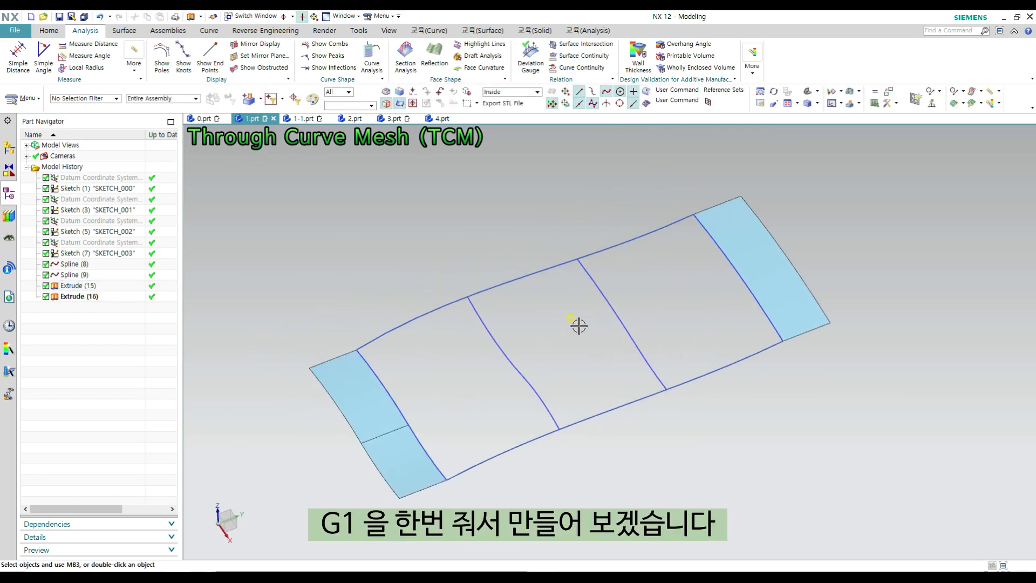
{"action": "left_click", "coordinate": [477, 198], "text": "ctrl+shift"}
{"action": "left_click", "coordinate": [497, 178]}
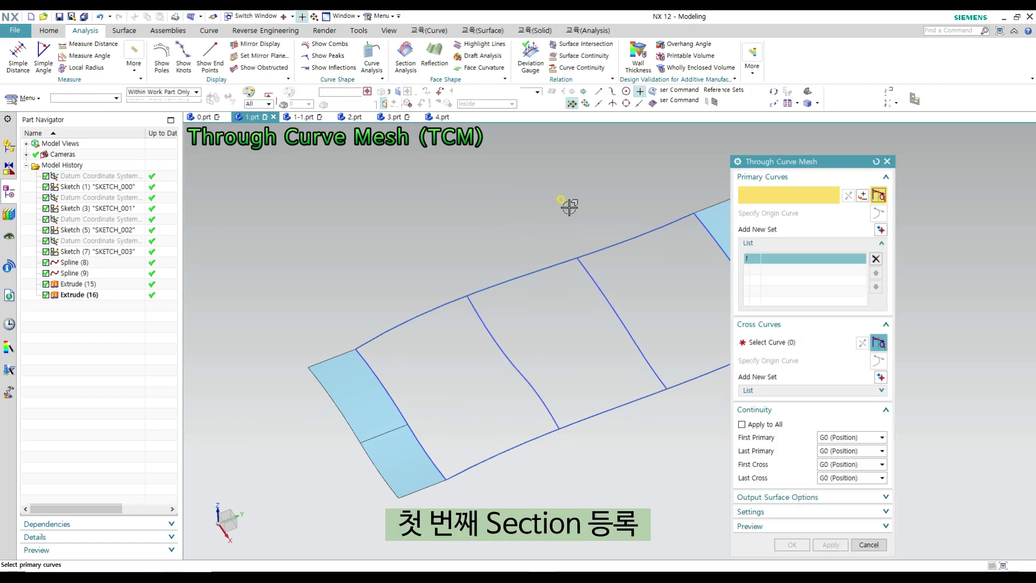
{"action": "left_click", "coordinate": [402, 413]}
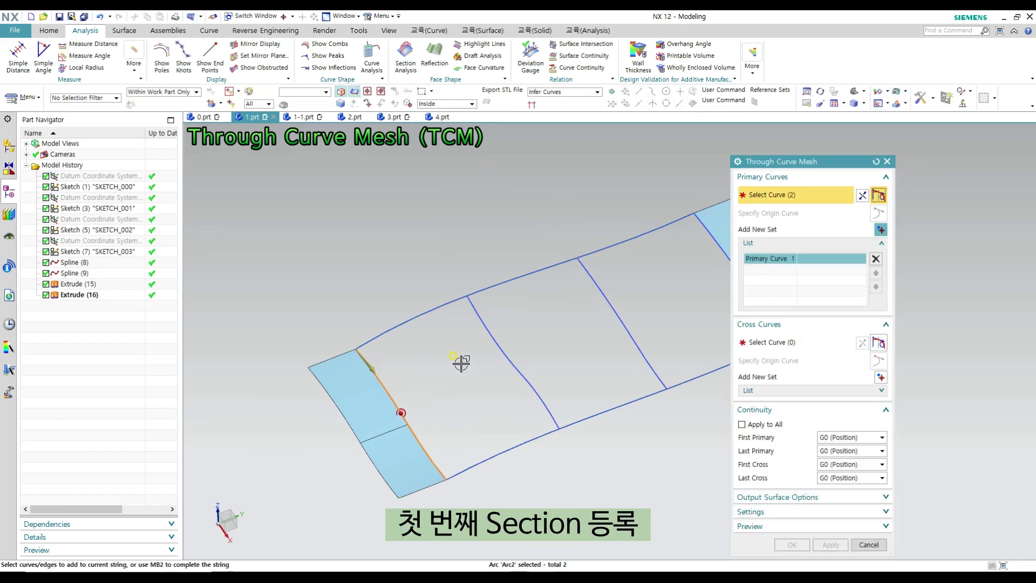
{"action": "left_click", "coordinate": [480, 317]}
{"action": "middle_click", "coordinate": [562, 309]}
{"action": "left_click", "coordinate": [593, 274]}
{"action": "middle_click_drag", "start_coordinate": [608, 298], "coordinate": [536, 297], "text": "shift"}
{"action": "scroll", "coordinate": [536, 297], "scroll_direction": "down", "scroll_amount": 2}
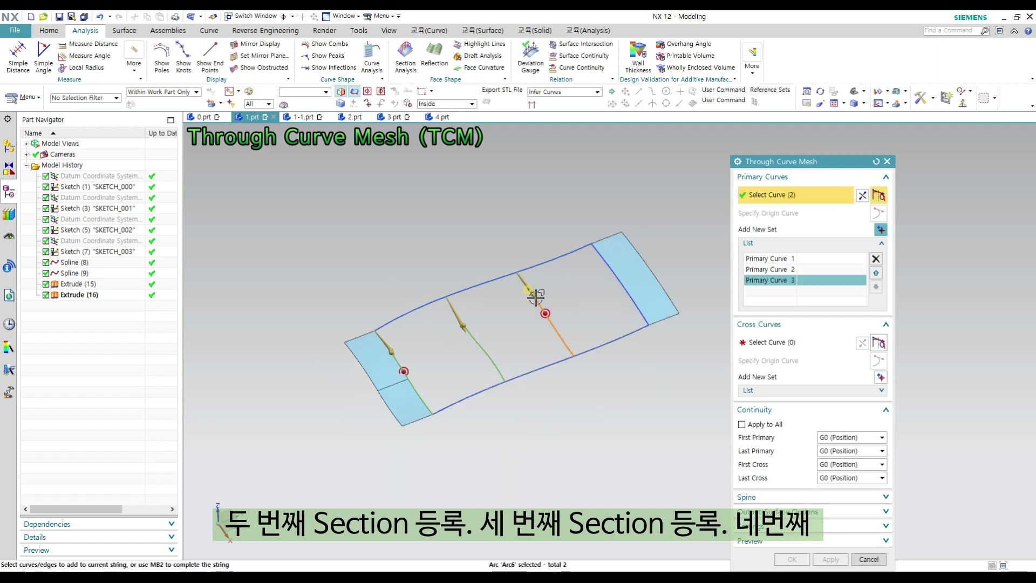
{"action": "middle_click", "coordinate": [538, 300]}
{"action": "left_click", "coordinate": [649, 324]}
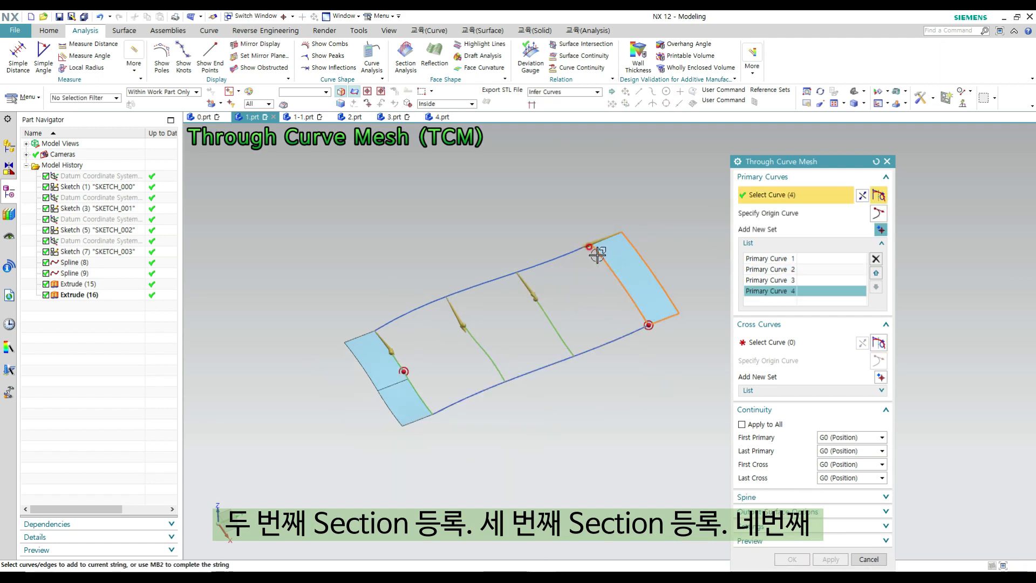
{"action": "left_click", "coordinate": [619, 281]}
- Define the two full-length splines as separate cross curve sets of the mesh
{"action": "left_click", "coordinate": [777, 342]}
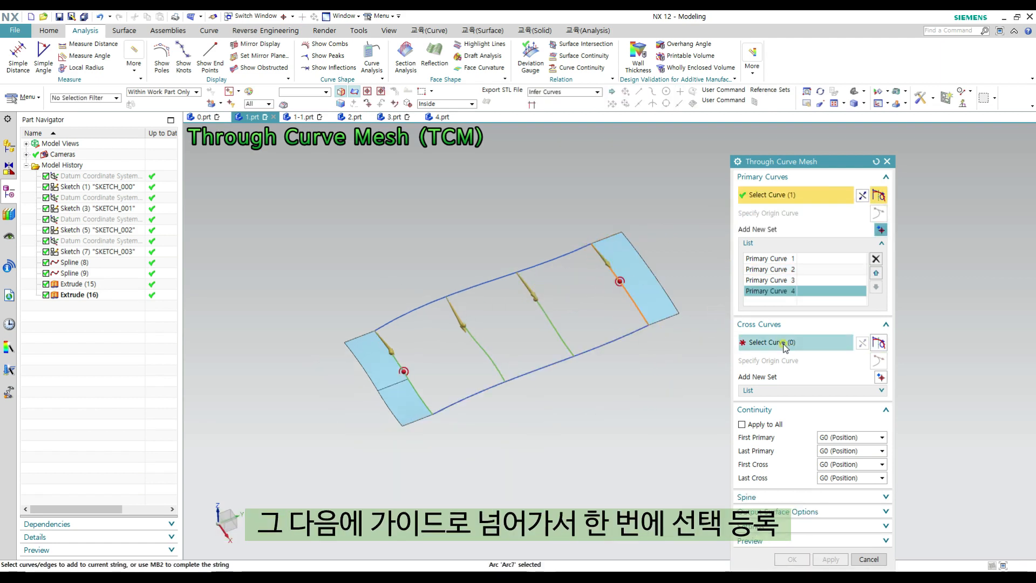
{"action": "left_click", "coordinate": [389, 323]}
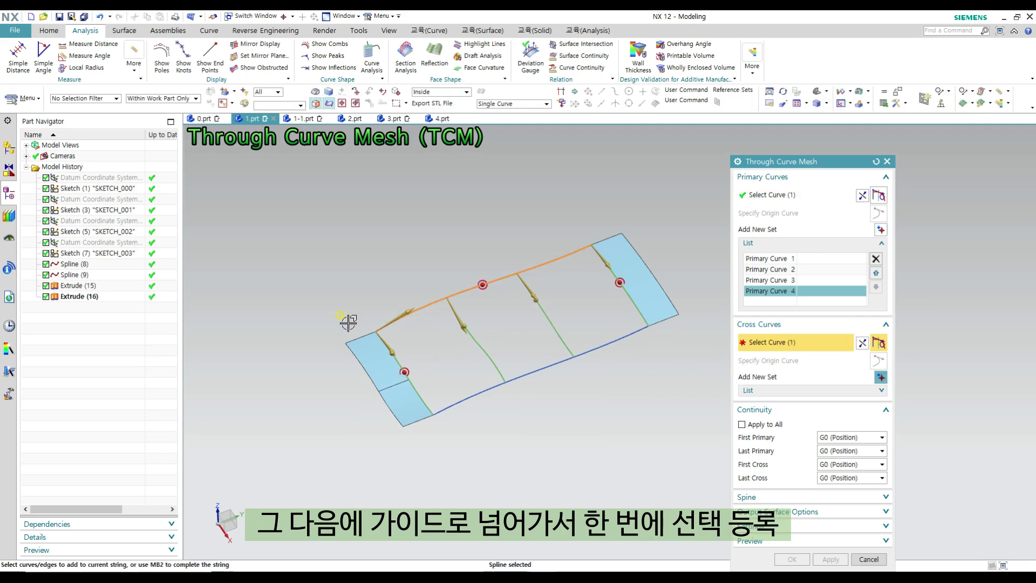
{"action": "middle_click", "coordinate": [590, 351]}
{"action": "left_click", "coordinate": [540, 369]}
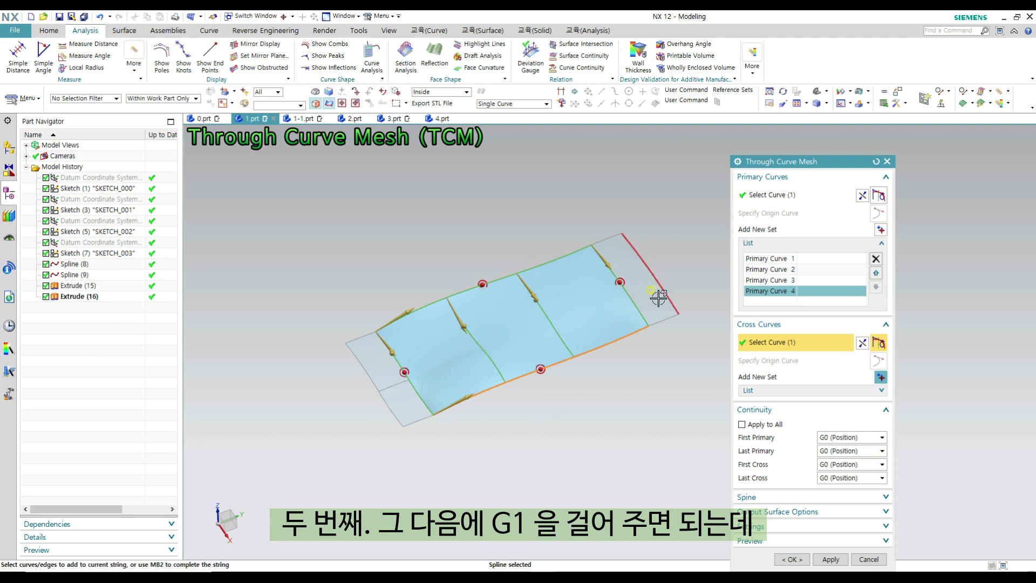
- Try to set the first primary continuity to G1 (Tangent) against the two faces of the first extruded sheet
{"action": "left_click", "coordinate": [836, 437]}
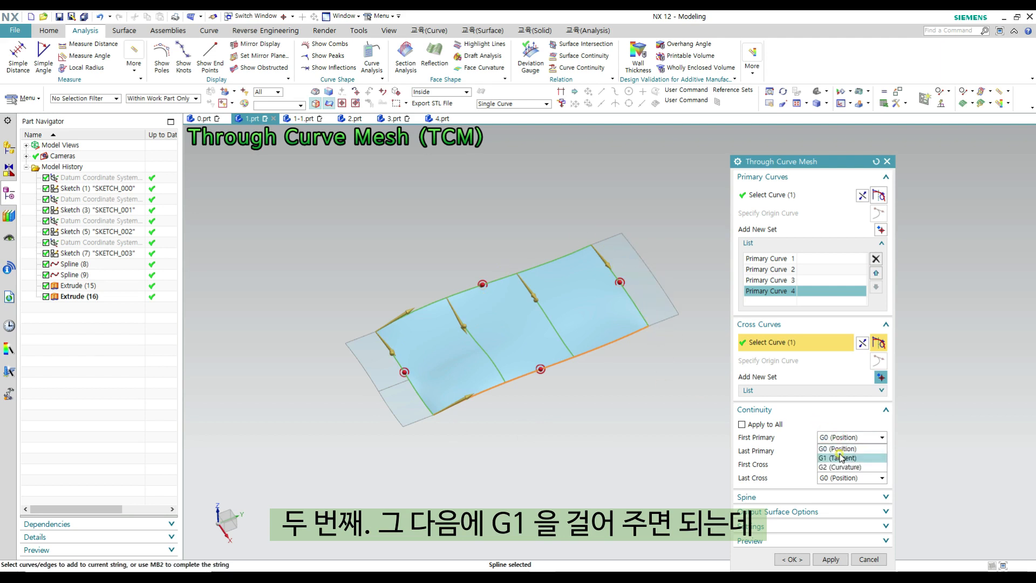
{"action": "left_click", "coordinate": [841, 457]}
{"action": "left_click", "coordinate": [374, 356]}
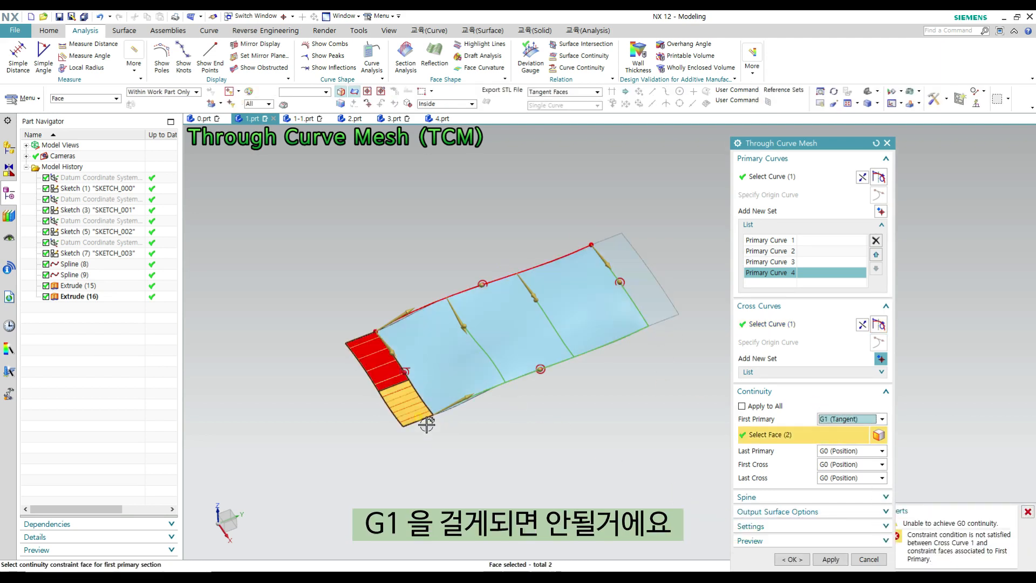
- Examine where the previewed mesh and its cross curves meet the first extruded sheet, including from the side, and cancel the mesh
{"action": "scroll", "coordinate": [452, 345], "scroll_direction": "up", "scroll_amount": 2}
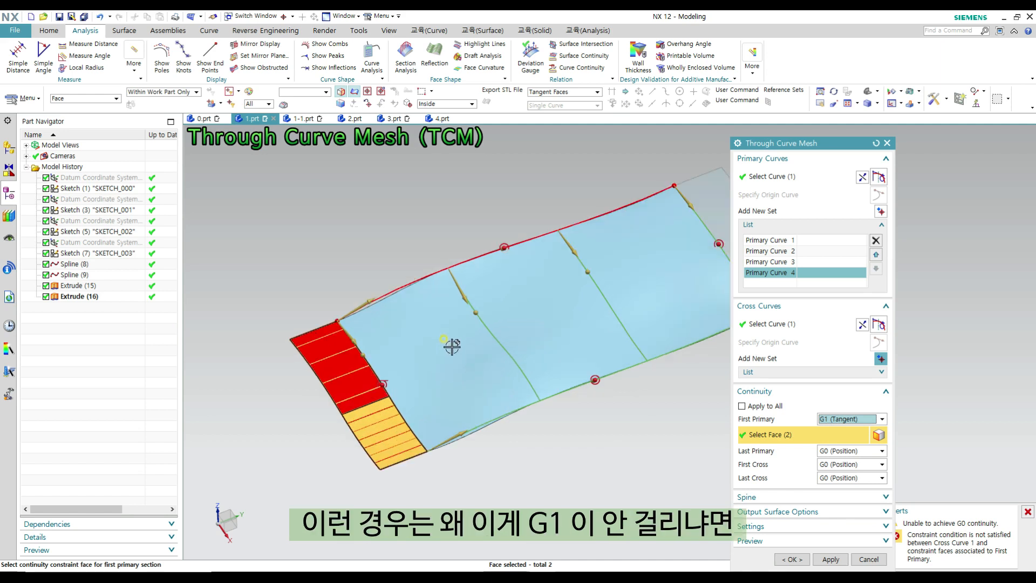
{"action": "scroll", "coordinate": [356, 335], "scroll_direction": "up", "scroll_amount": 1}
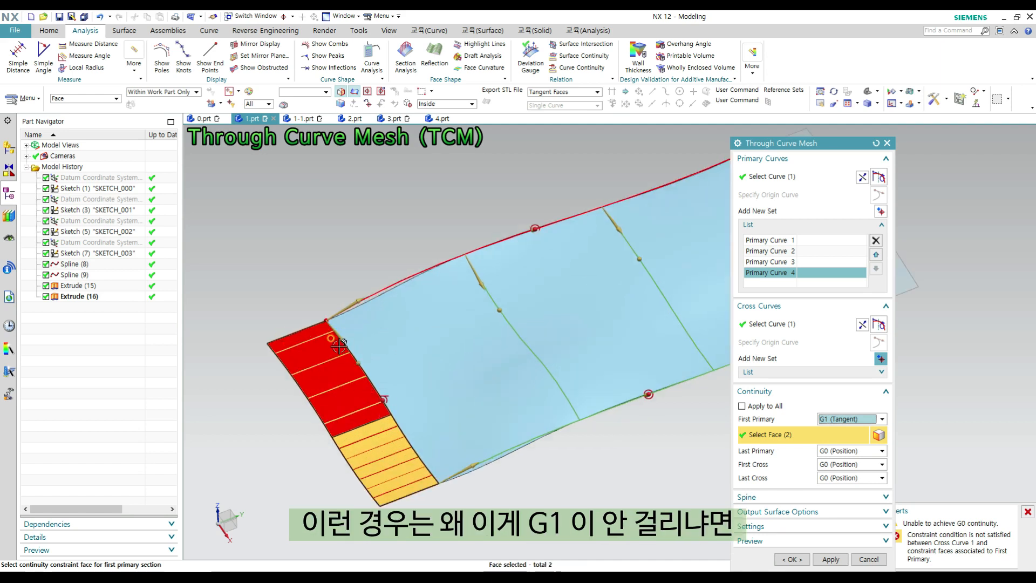
{"action": "scroll", "coordinate": [338, 346], "scroll_direction": "down", "scroll_amount": 3}
{"action": "middle_click_drag", "start_coordinate": [641, 409], "coordinate": [613, 375]}
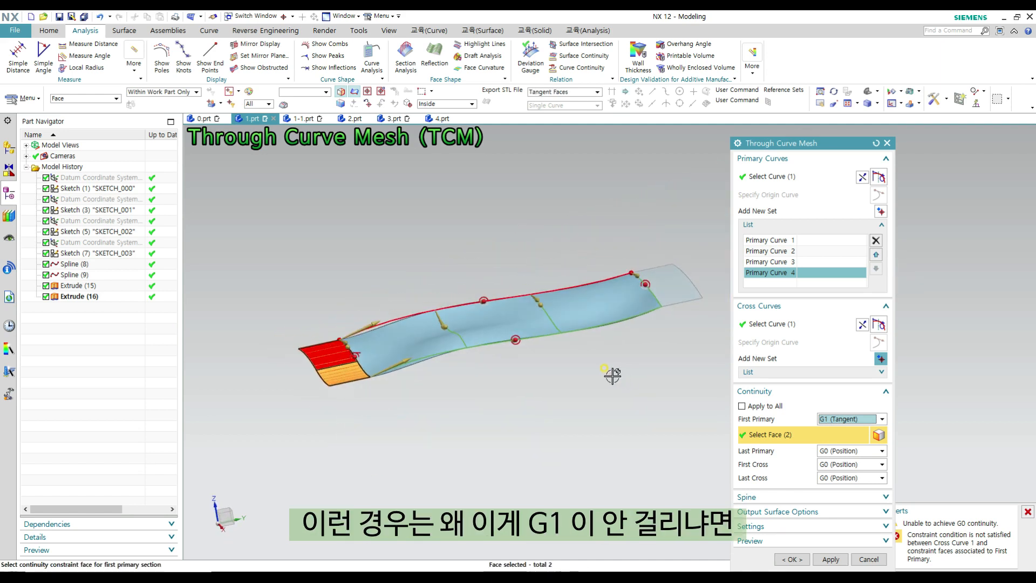
{"action": "scroll", "coordinate": [414, 334], "scroll_direction": "up", "scroll_amount": 3}
{"action": "middle_click_drag", "start_coordinate": [414, 313], "coordinate": [439, 335]}
{"action": "scroll", "coordinate": [443, 331], "scroll_direction": "down", "scroll_amount": 2}
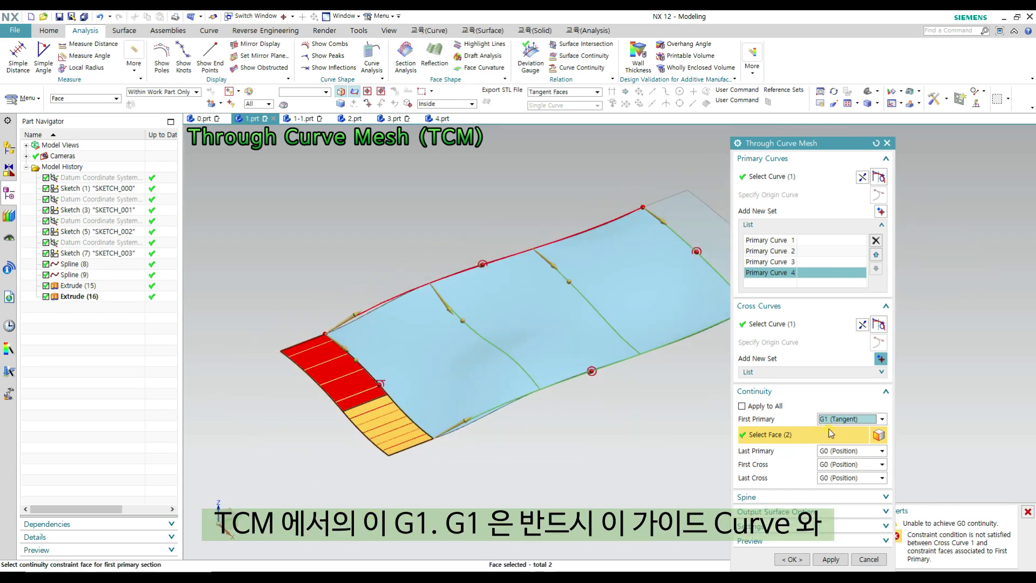
{"action": "scroll", "coordinate": [387, 335], "scroll_direction": "down", "scroll_amount": 1}
{"action": "scroll", "coordinate": [377, 337], "scroll_direction": "up", "scroll_amount": 2}
{"action": "middle_click_drag", "start_coordinate": [421, 341], "coordinate": [403, 317]}
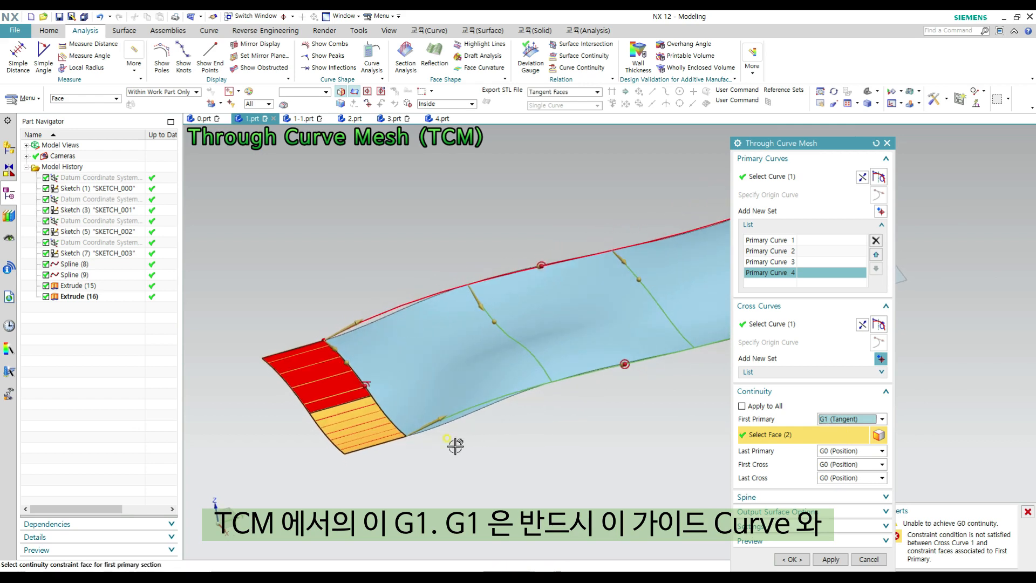
{"action": "scroll", "coordinate": [433, 428], "scroll_direction": "up", "scroll_amount": 2}
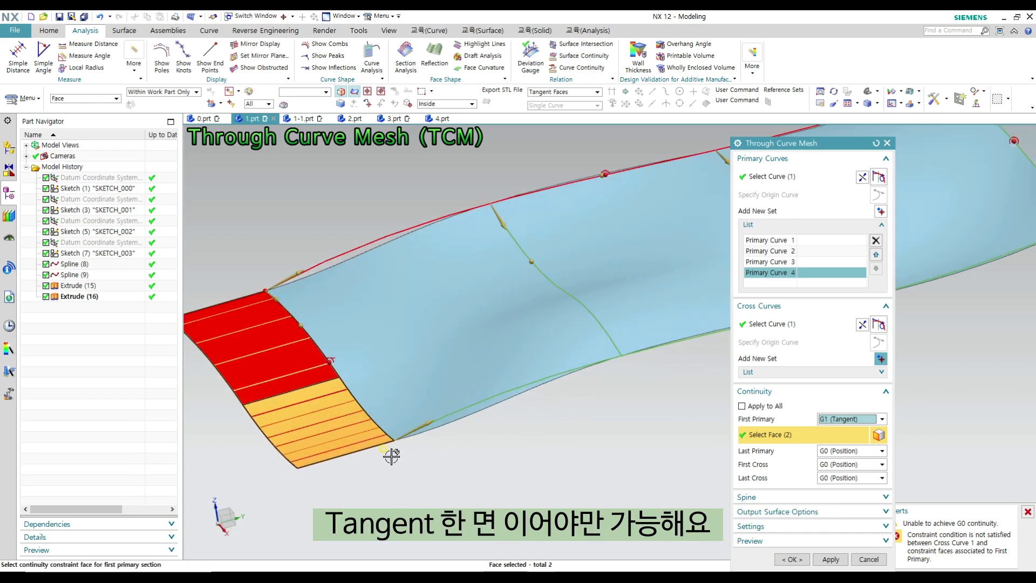
{"action": "scroll", "coordinate": [382, 434], "scroll_direction": "down", "scroll_amount": 4}
{"action": "key", "text": "F8"}
{"action": "scroll", "coordinate": [326, 340], "scroll_direction": "up", "scroll_amount": 4}
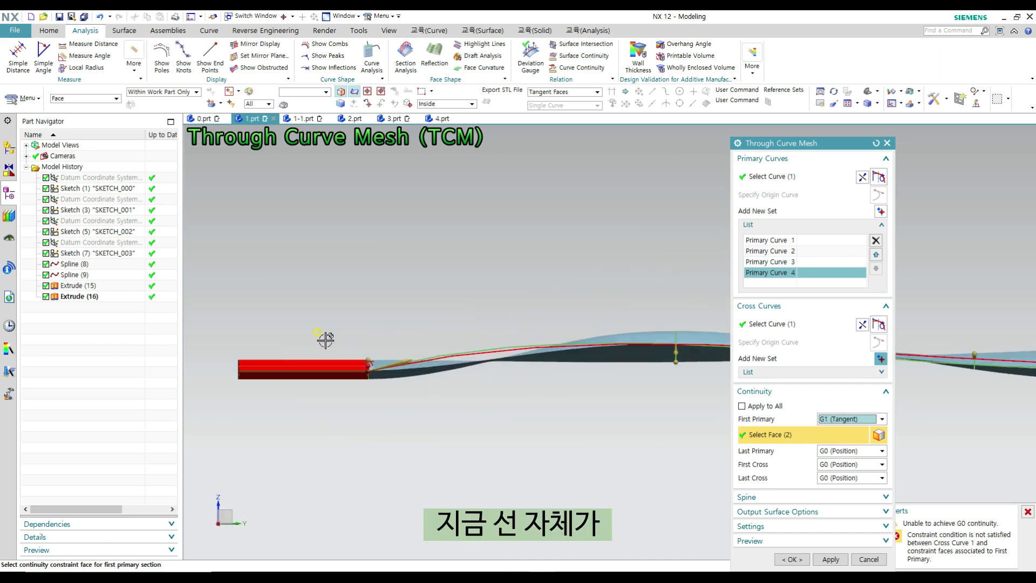
{"action": "scroll", "coordinate": [325, 340], "scroll_direction": "up", "scroll_amount": 2}
{"action": "key", "text": "Escape"}
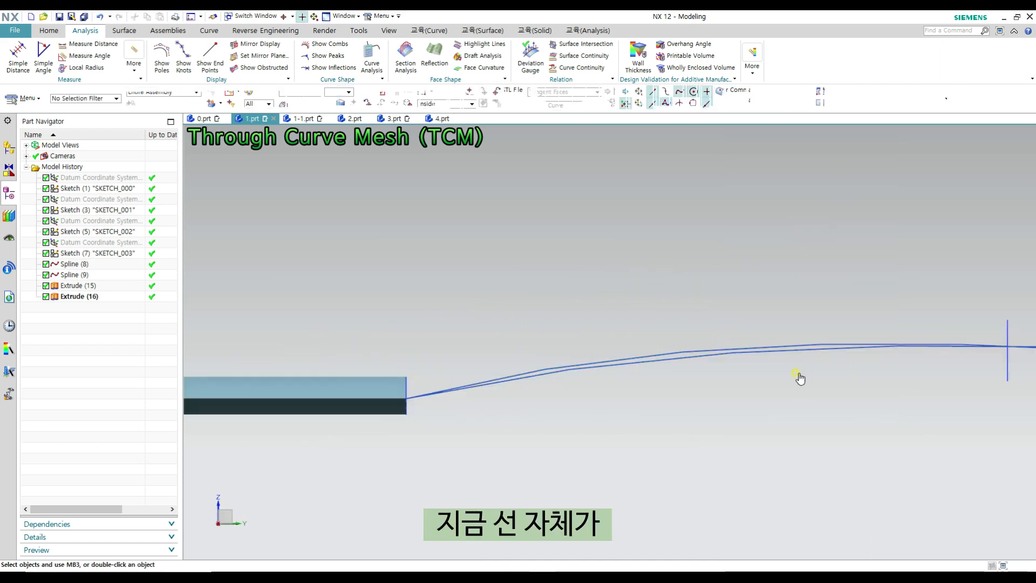
- Examine the corners where the two splines meet the first extruded sheet's edges, checking whether they run tangent to each other
{"action": "middle_click_drag", "start_coordinate": [487, 367], "coordinate": [581, 455], "text": "shift"}
{"action": "scroll", "coordinate": [589, 382], "scroll_direction": "up", "scroll_amount": 2}
{"action": "scroll", "coordinate": [559, 394], "scroll_direction": "down", "scroll_amount": 2}
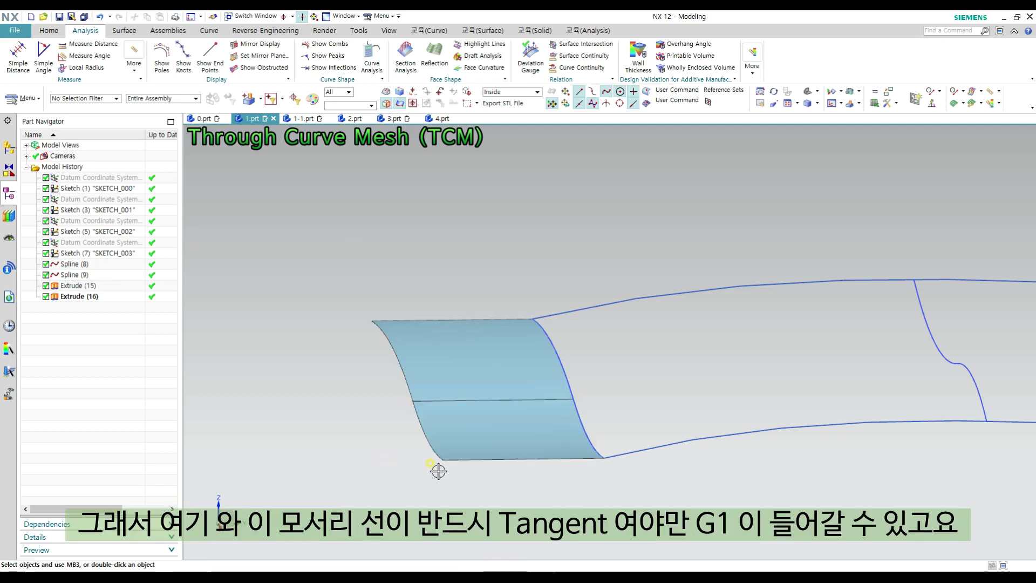
{"action": "scroll", "coordinate": [502, 340], "scroll_direction": "down", "scroll_amount": 2}
{"action": "middle_click_drag", "start_coordinate": [526, 383], "coordinate": [484, 383], "text": "shift"}
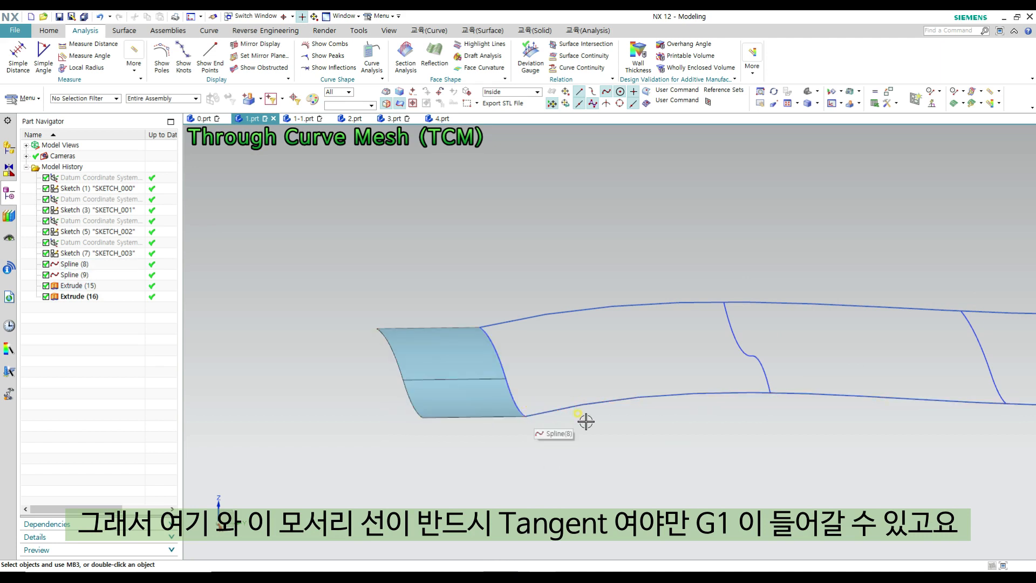
{"action": "middle_click_drag", "start_coordinate": [513, 409], "coordinate": [551, 349]}
{"action": "scroll", "coordinate": [488, 310], "scroll_direction": "up", "scroll_amount": 5}
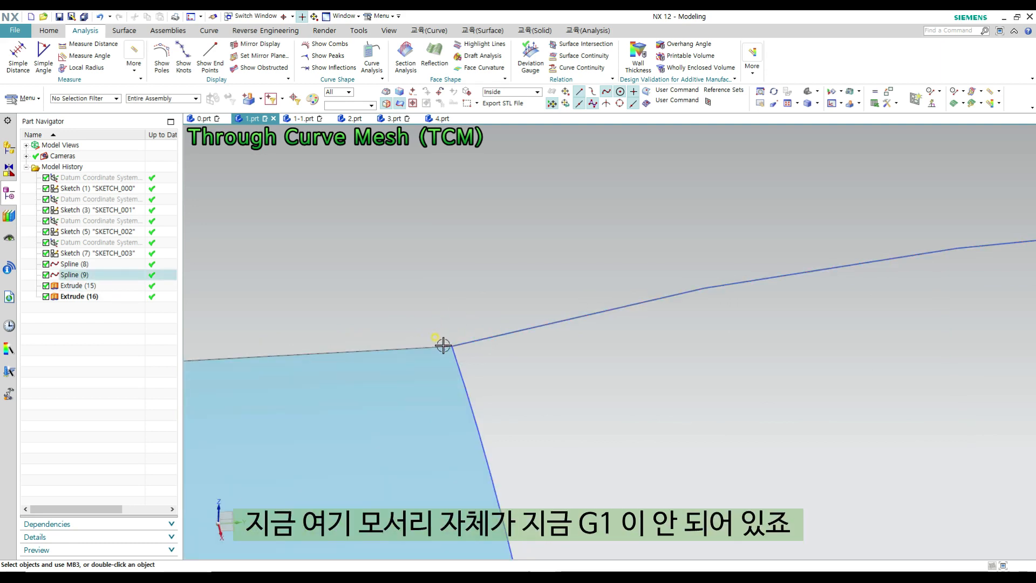
{"action": "scroll", "coordinate": [440, 323], "scroll_direction": "down", "scroll_amount": 3}
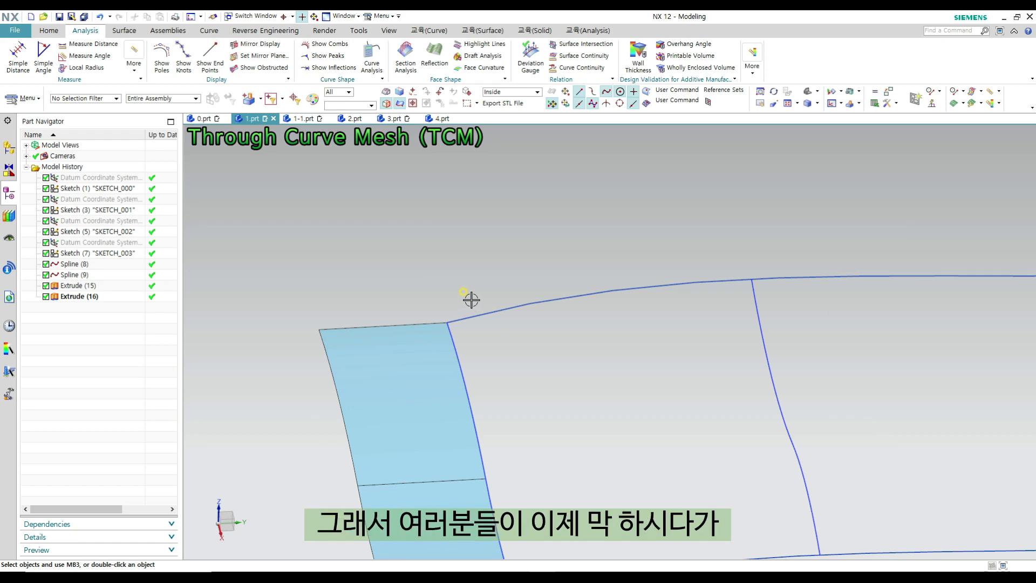
{"action": "scroll", "coordinate": [472, 301], "scroll_direction": "down", "scroll_amount": 3}
{"action": "middle_click_drag", "start_coordinate": [505, 319], "coordinate": [503, 343]}
{"action": "scroll", "coordinate": [439, 293], "scroll_direction": "up", "scroll_amount": 1}
{"action": "middle_click_drag", "start_coordinate": [534, 475], "coordinate": [513, 396]}
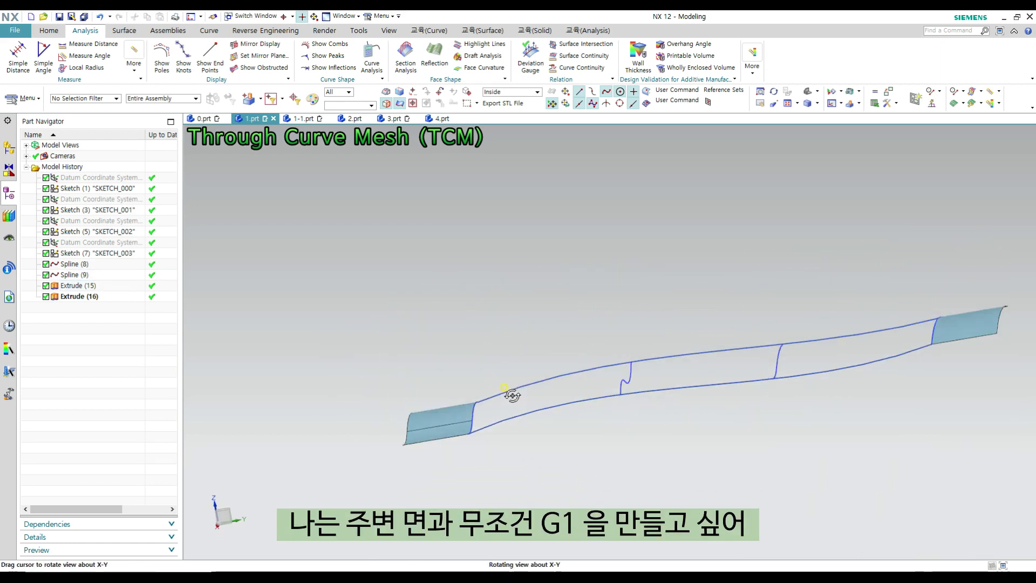
{"action": "scroll", "coordinate": [451, 419], "scroll_direction": "up", "scroll_amount": 2}
{"action": "scroll", "coordinate": [502, 390], "scroll_direction": "up", "scroll_amount": 2}
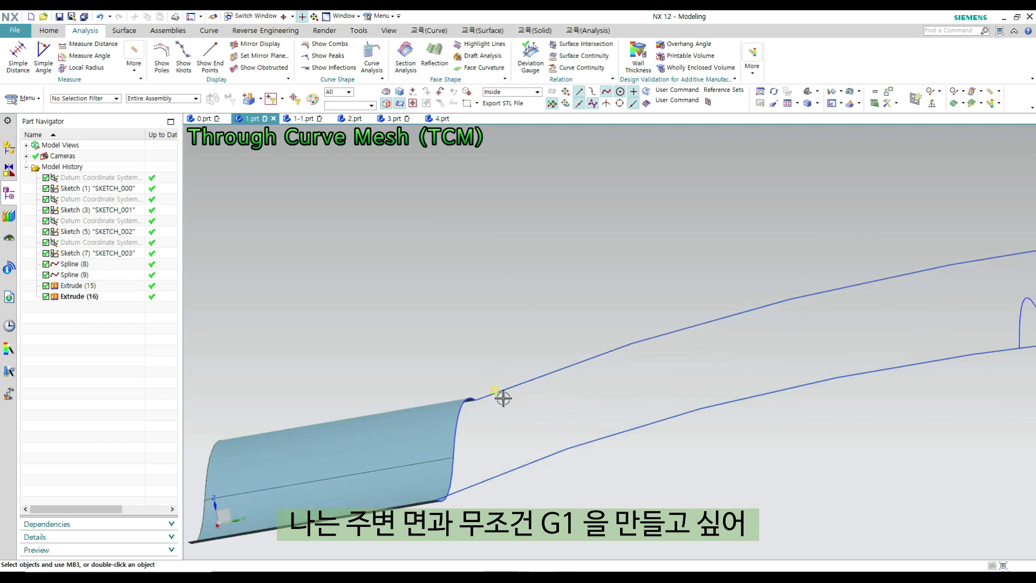
{"action": "scroll", "coordinate": [480, 419], "scroll_direction": "down", "scroll_amount": 2}
{"action": "middle_click_drag", "start_coordinate": [498, 361], "coordinate": [502, 374]}
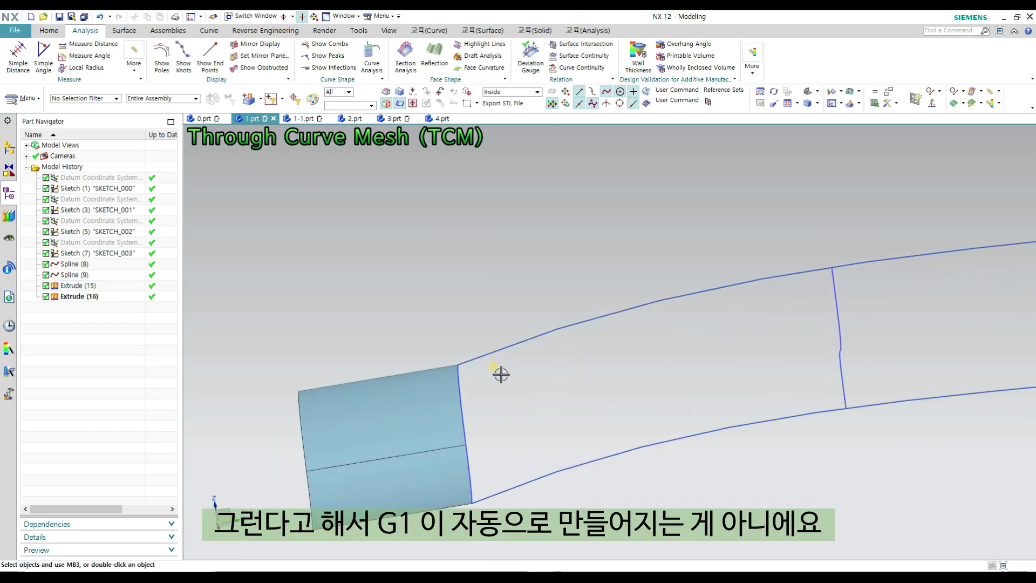
{"action": "scroll", "coordinate": [515, 408], "scroll_direction": "down", "scroll_amount": 3}
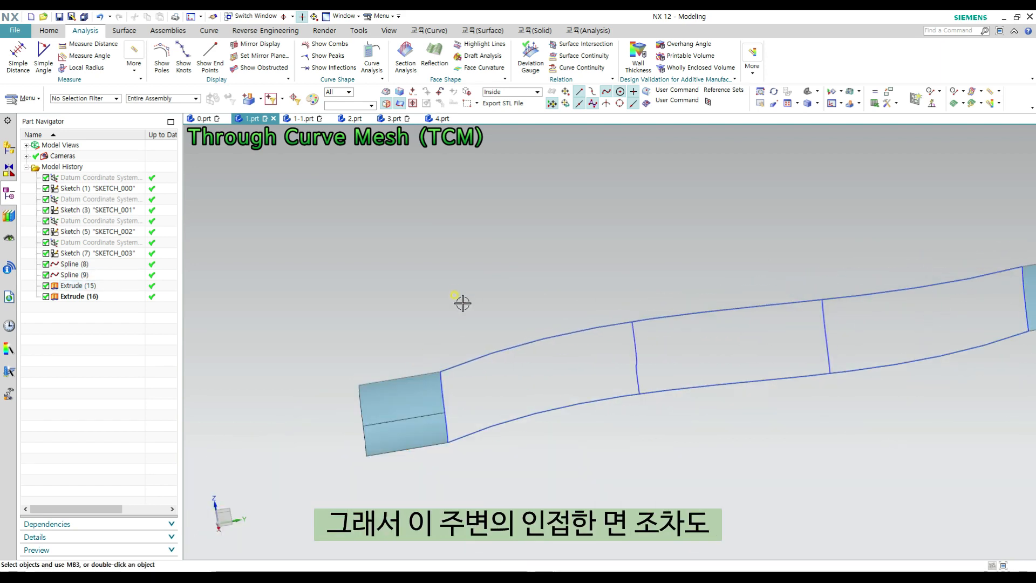
{"action": "middle_click_drag", "start_coordinate": [462, 303], "coordinate": [425, 342]}
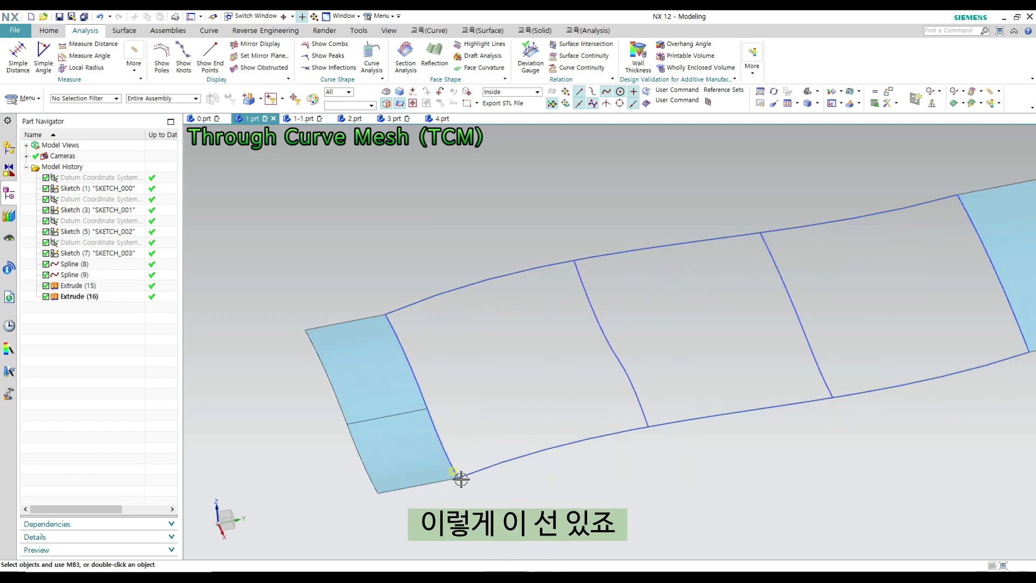
- Examine how the curves around the gap in 1.prt join the first extruded sheet, comparing the sheet's direction with both splines
{"action": "scroll", "coordinate": [459, 464], "scroll_direction": "up", "scroll_amount": 3}
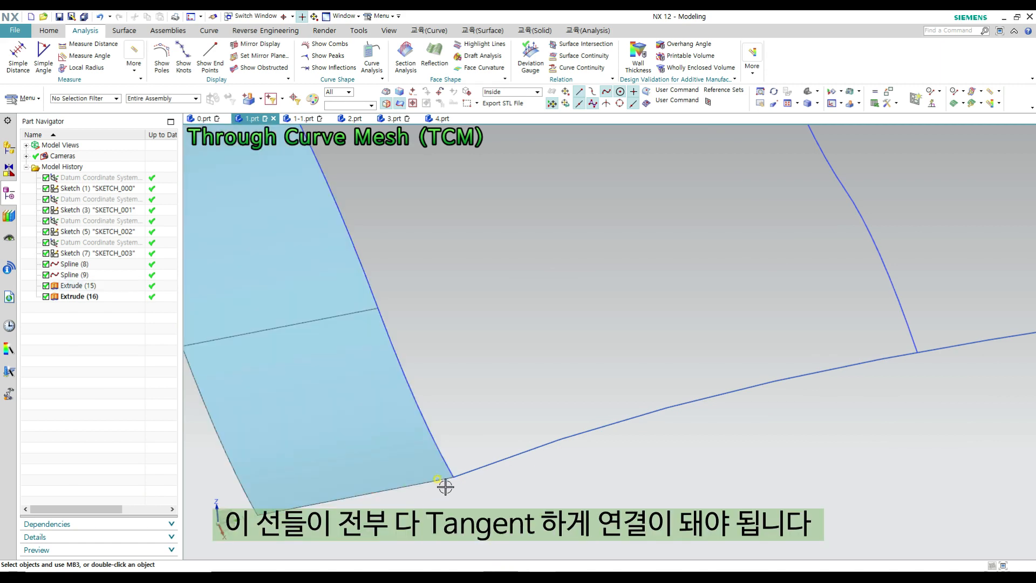
{"action": "scroll", "coordinate": [465, 381], "scroll_direction": "down", "scroll_amount": 5}
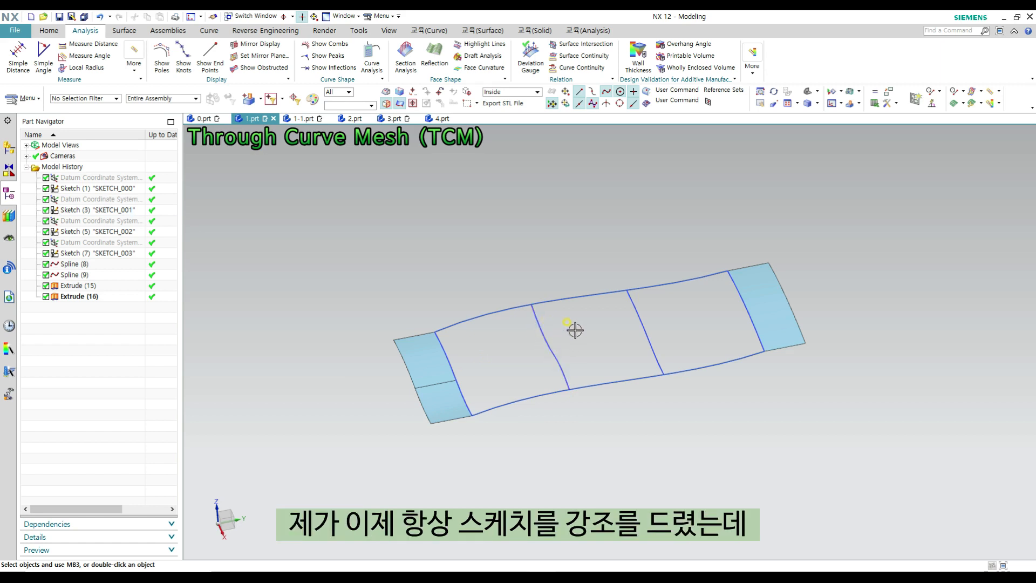
{"action": "scroll", "coordinate": [556, 333], "scroll_direction": "up", "scroll_amount": 1}
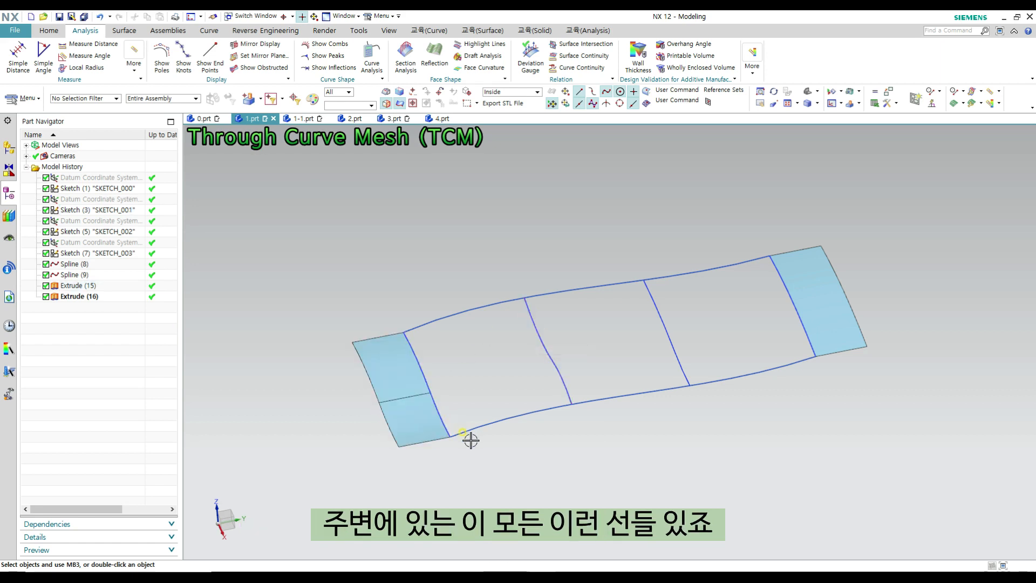
{"action": "scroll", "coordinate": [457, 435], "scroll_direction": "up", "scroll_amount": 1}
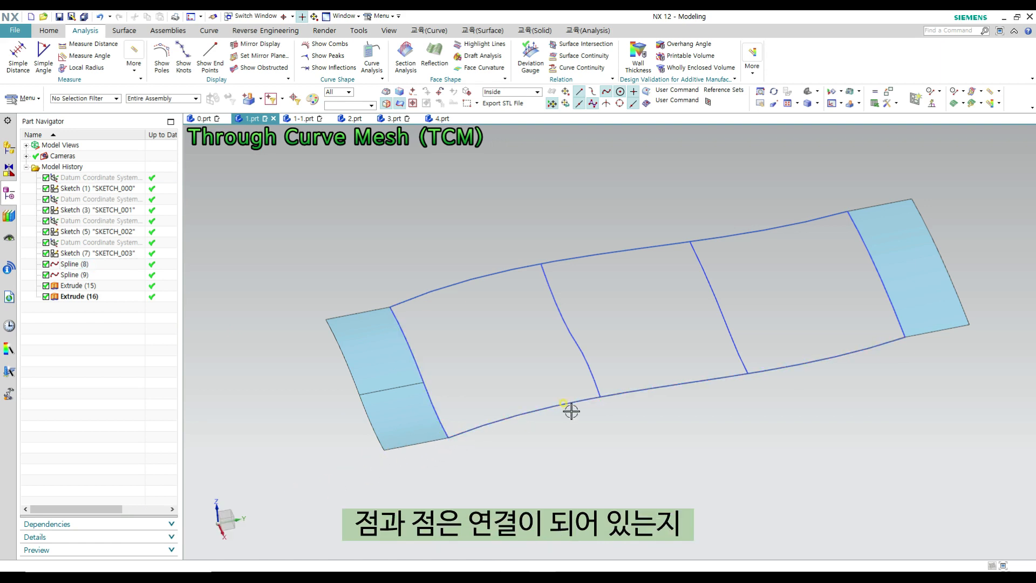
{"action": "scroll", "coordinate": [571, 411], "scroll_direction": "up", "scroll_amount": 2}
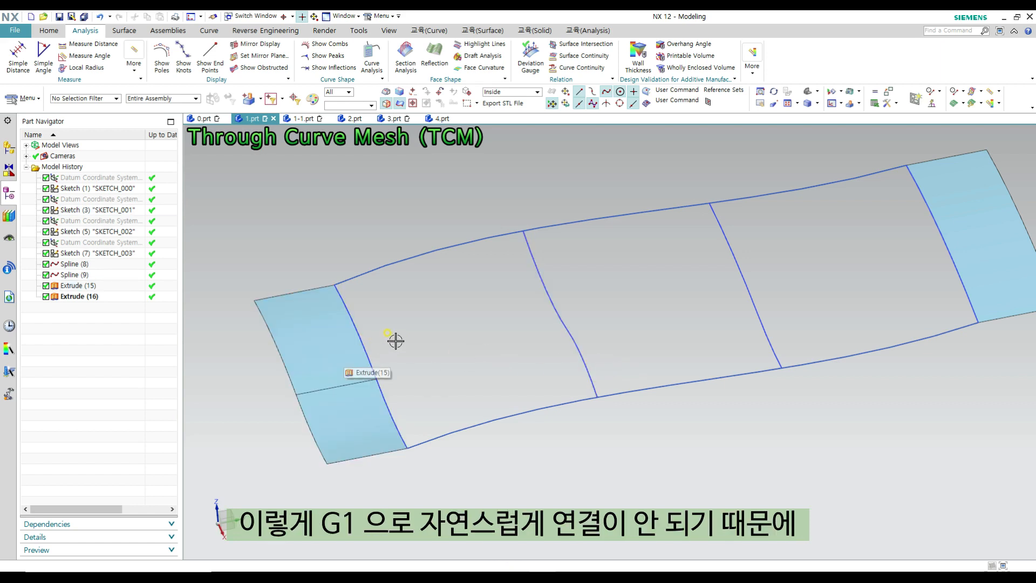
{"action": "scroll", "coordinate": [389, 367], "scroll_direction": "down", "scroll_amount": 2}
{"action": "middle_click_drag", "start_coordinate": [404, 386], "coordinate": [441, 397], "text": "shift"}
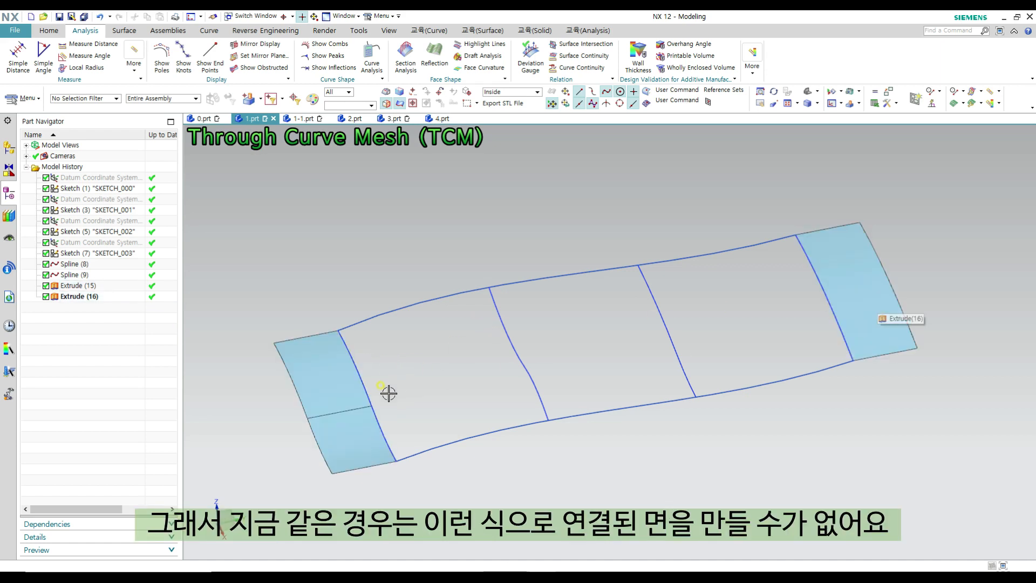
{"action": "left_click", "coordinate": [359, 360]}
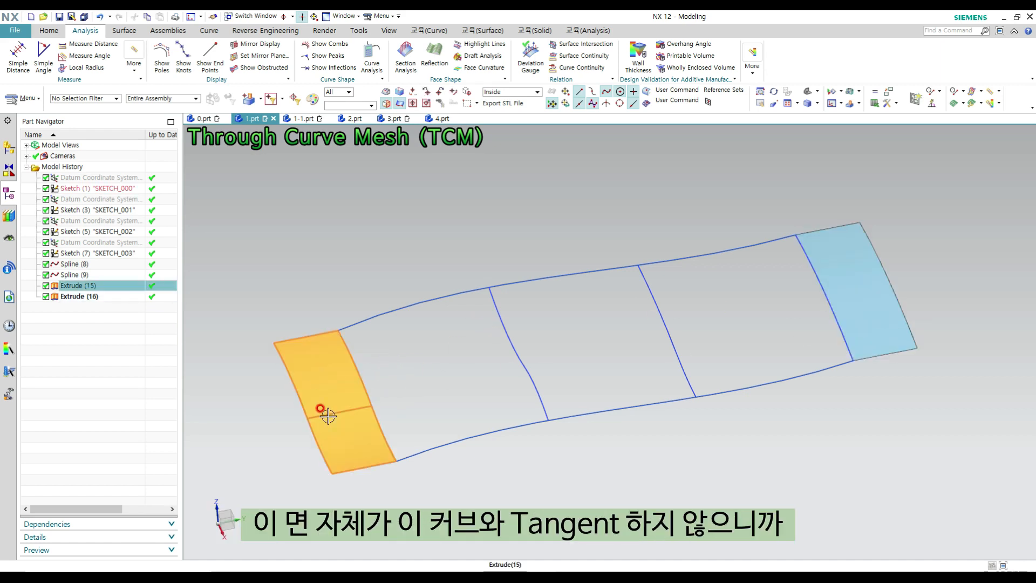
{"action": "scroll", "coordinate": [410, 470], "scroll_direction": "up", "scroll_amount": 3}
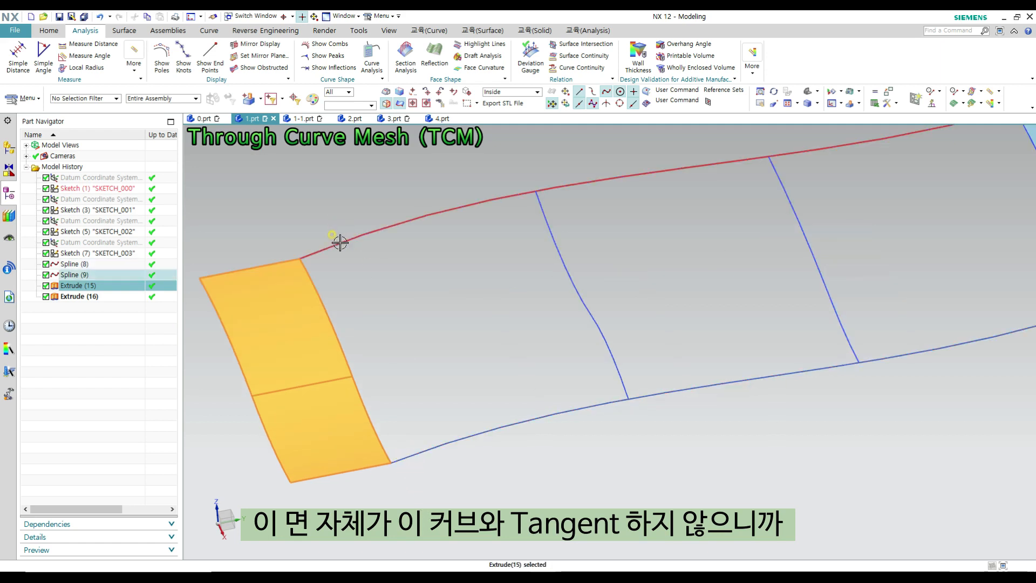
{"action": "scroll", "coordinate": [416, 372], "scroll_direction": "down", "scroll_amount": 3}
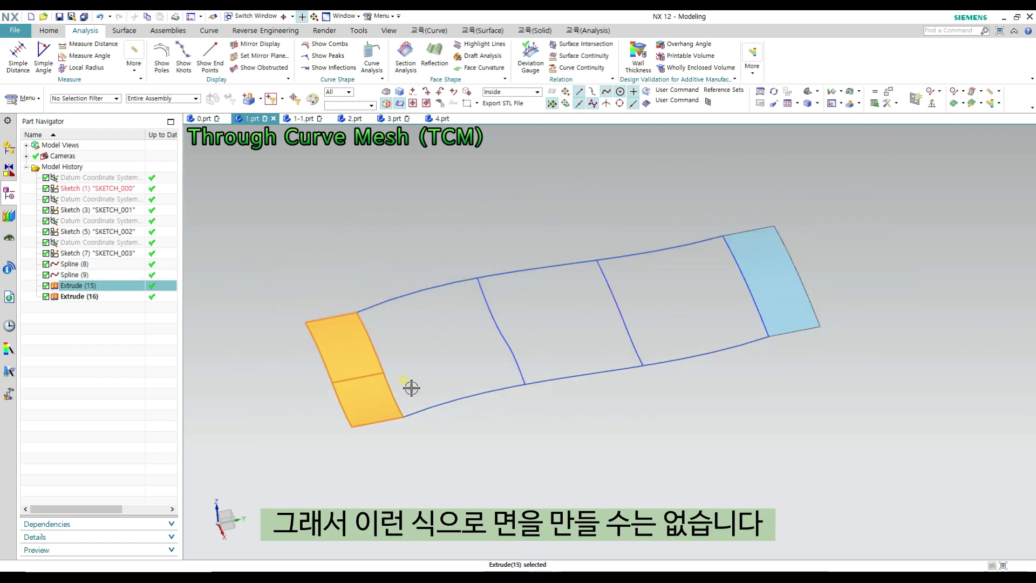
{"action": "key", "text": "Escape"}
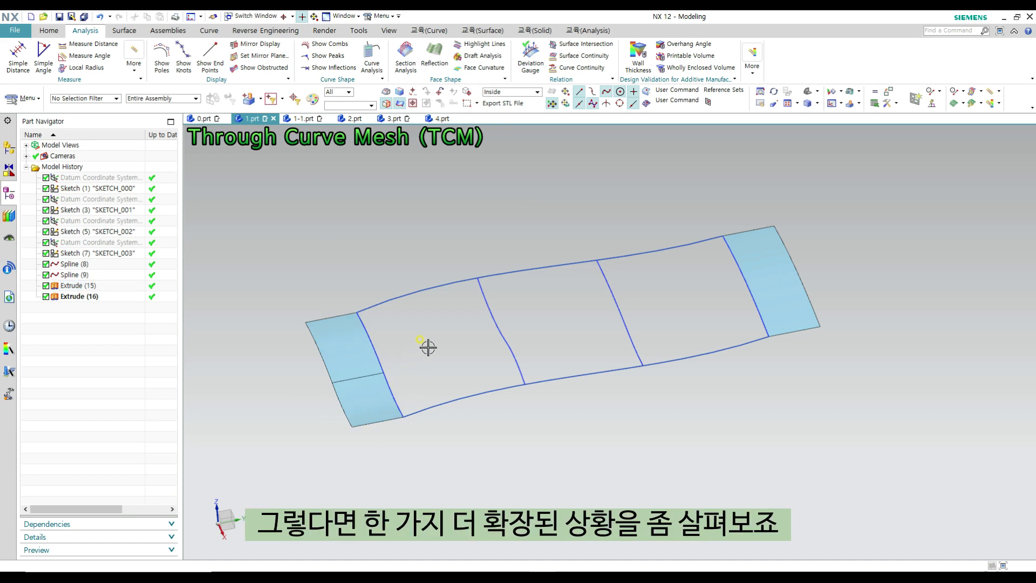
- Switch to part 1-1.prt and examine the four-sided opening and the curves running through the surrounding sewn sheets
{"action": "left_click", "coordinate": [300, 119]}
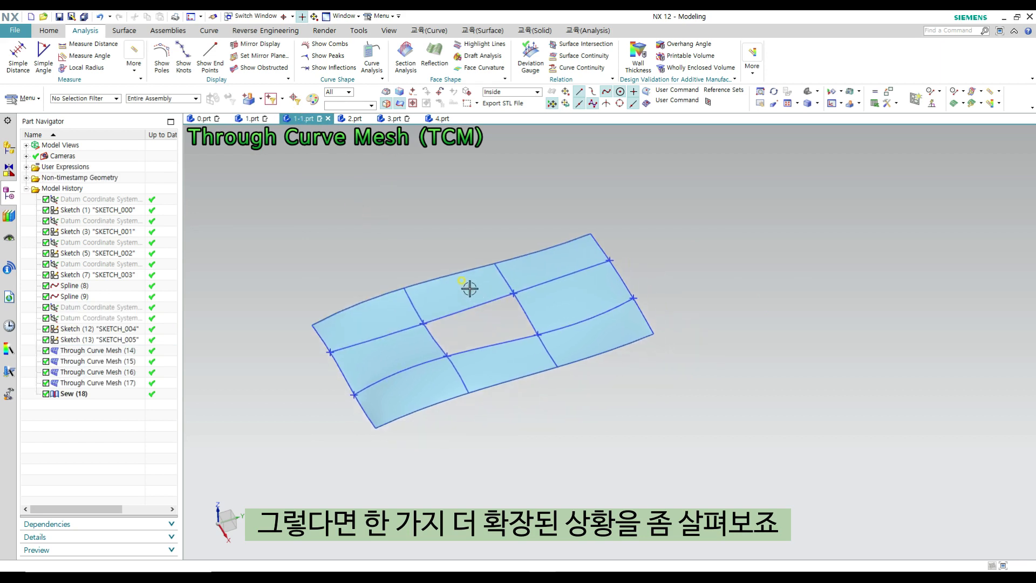
{"action": "mouse_move", "coordinate": [469, 289]}
{"action": "middle_mouse_down"}
{"action": "mouse_move", "coordinate": [442, 230]}
{"action": "mouse_move", "coordinate": [467, 301]}
{"action": "middle_mouse_up"}
{"action": "scroll", "coordinate": [462, 305], "scroll_direction": "up", "scroll_amount": 2}
{"action": "mouse_move", "coordinate": [477, 345]}
{"action": "middle_mouse_down", "text": "shift"}
{"action": "mouse_move", "coordinate": [504, 357]}
{"action": "mouse_move", "coordinate": [511, 337]}
{"action": "mouse_move", "coordinate": [516, 349]}
{"action": "mouse_move", "coordinate": [541, 335]}
{"action": "middle_mouse_up", "text": "shift"}
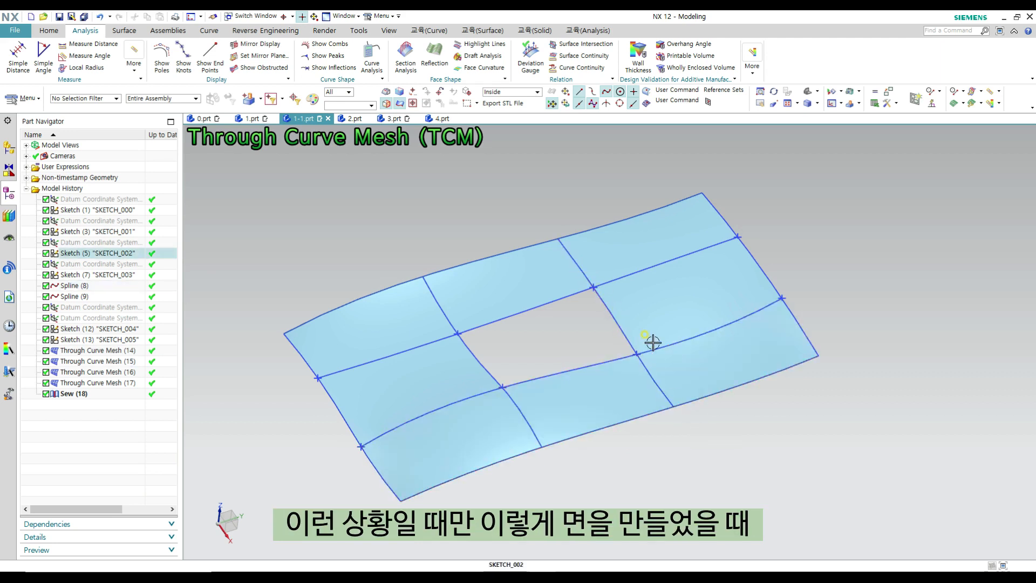
{"action": "middle_click_drag", "start_coordinate": [655, 342], "coordinate": [643, 328]}
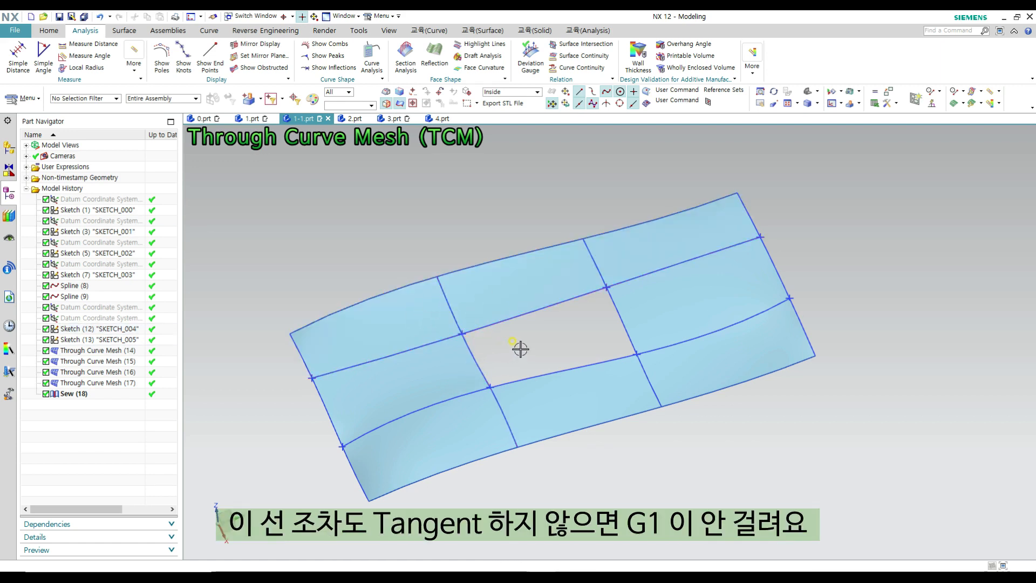
{"action": "middle_click_drag", "start_coordinate": [541, 348], "coordinate": [523, 346], "text": "shift"}
{"action": "left_click_drag", "start_coordinate": [546, 349], "coordinate": [529, 322], "text": "ctrl+shift"}
- Try to define the first primary curve of a Through Curve Mesh at the opening, using Stop at Intersection to limit the selection
{"action": "key", "text": "Escape"}
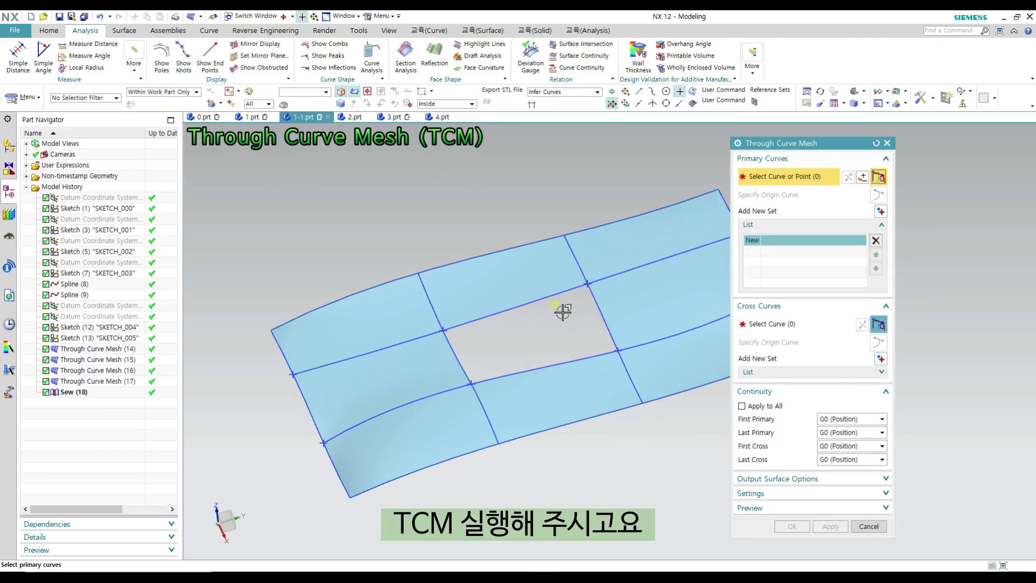
{"action": "scroll", "coordinate": [456, 328], "scroll_direction": "up", "scroll_amount": 2}
{"action": "left_click", "coordinate": [435, 336]}
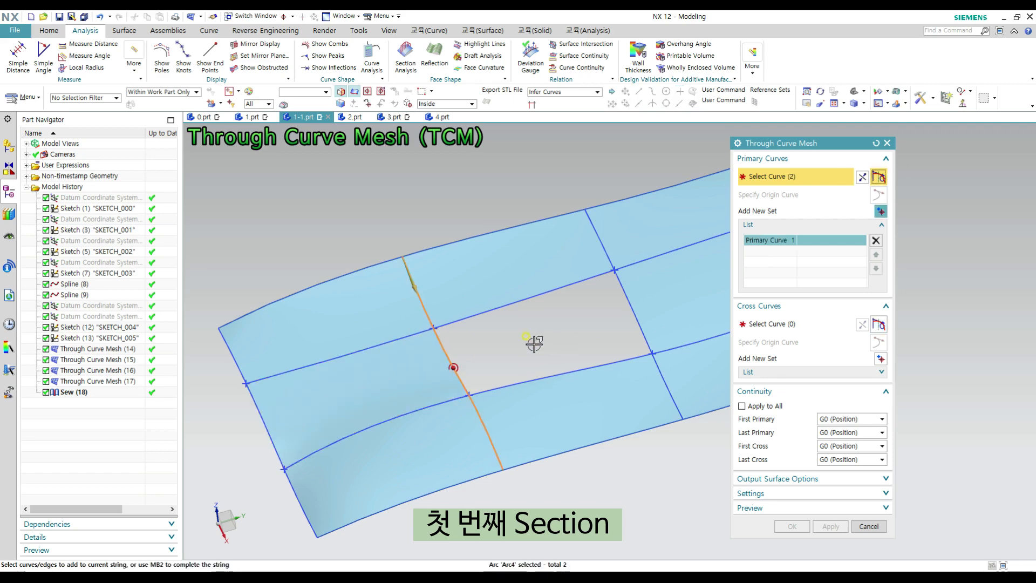
{"action": "middle_click_drag", "start_coordinate": [471, 317], "coordinate": [432, 326]}
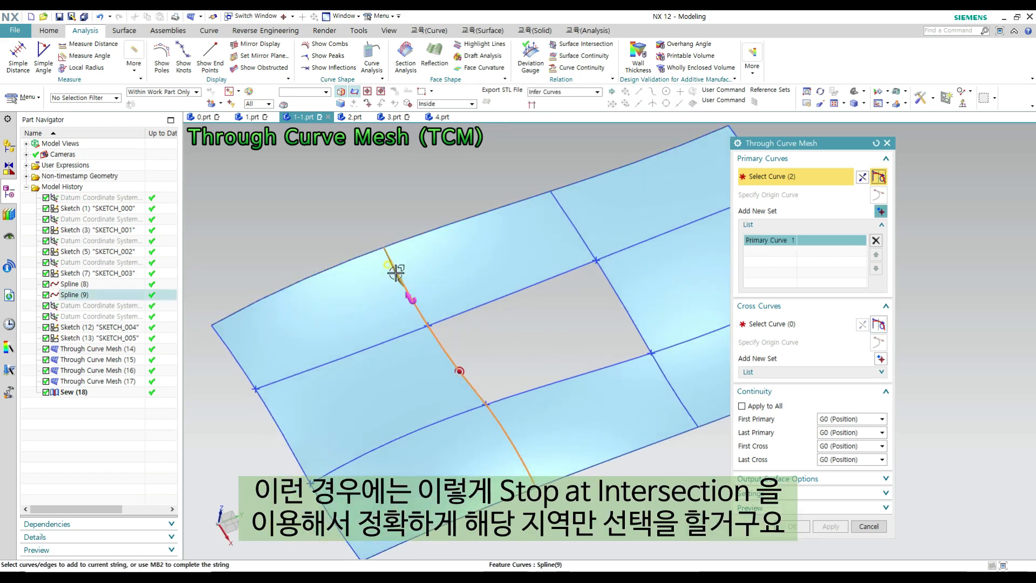
{"action": "left_click", "coordinate": [533, 106]}
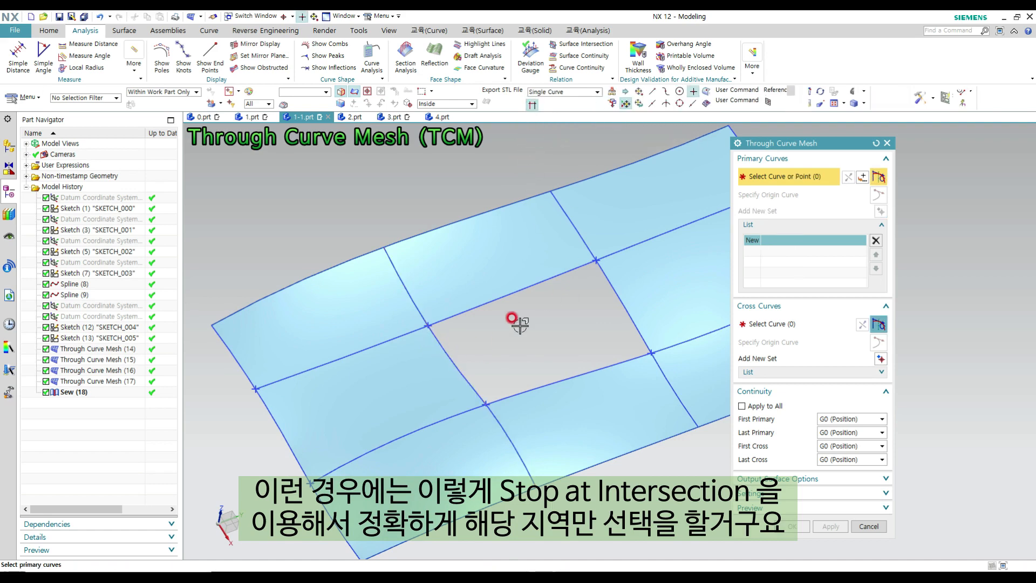
{"action": "left_click", "coordinate": [435, 335]}
{"action": "scroll", "coordinate": [487, 382], "scroll_direction": "up", "scroll_amount": 2}
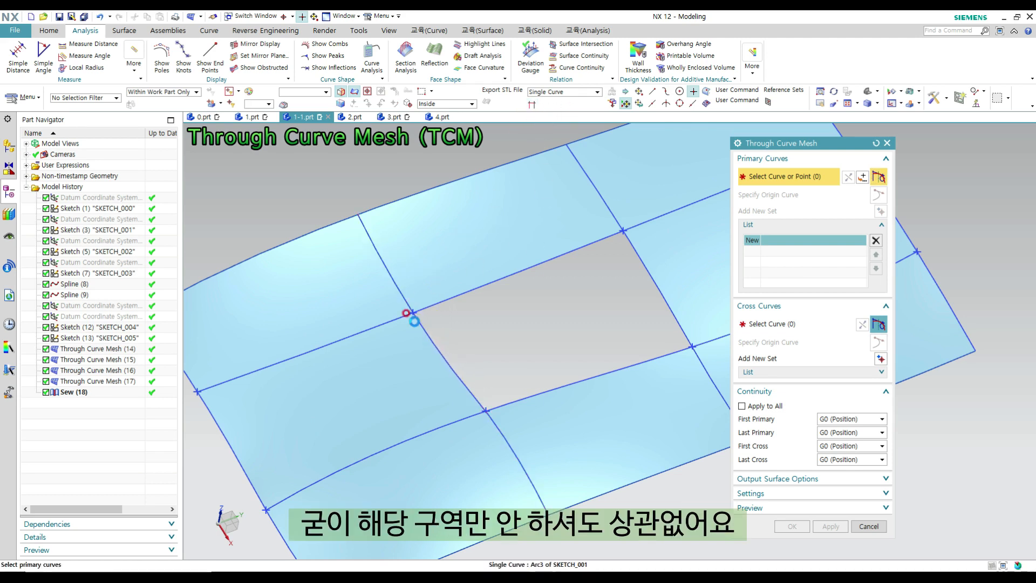
{"action": "left_click", "coordinate": [406, 313]}
{"action": "left_click", "coordinate": [416, 315], "text": "shift"}
- With the Tangent Curves rule, define the two opposite arc chains bordering the opening as separate primary curve sets
{"action": "left_click", "coordinate": [562, 92]}
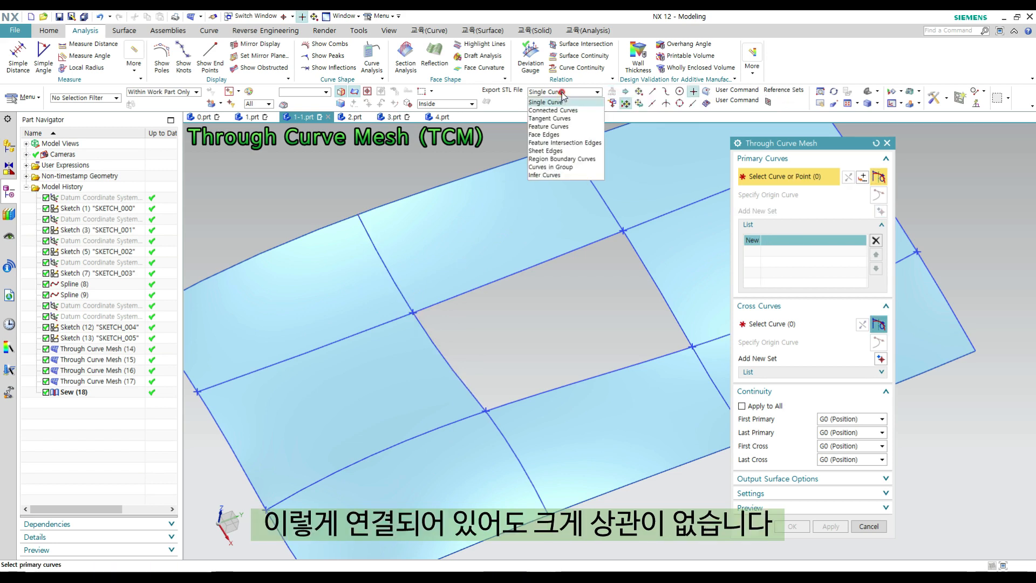
{"action": "left_click", "coordinate": [548, 118]}
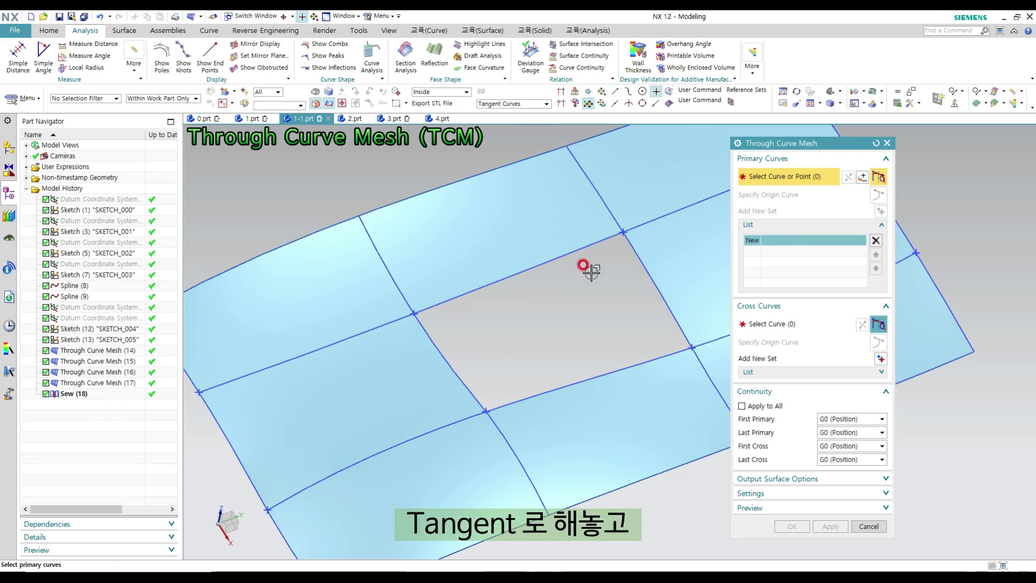
{"action": "left_click", "coordinate": [420, 318]}
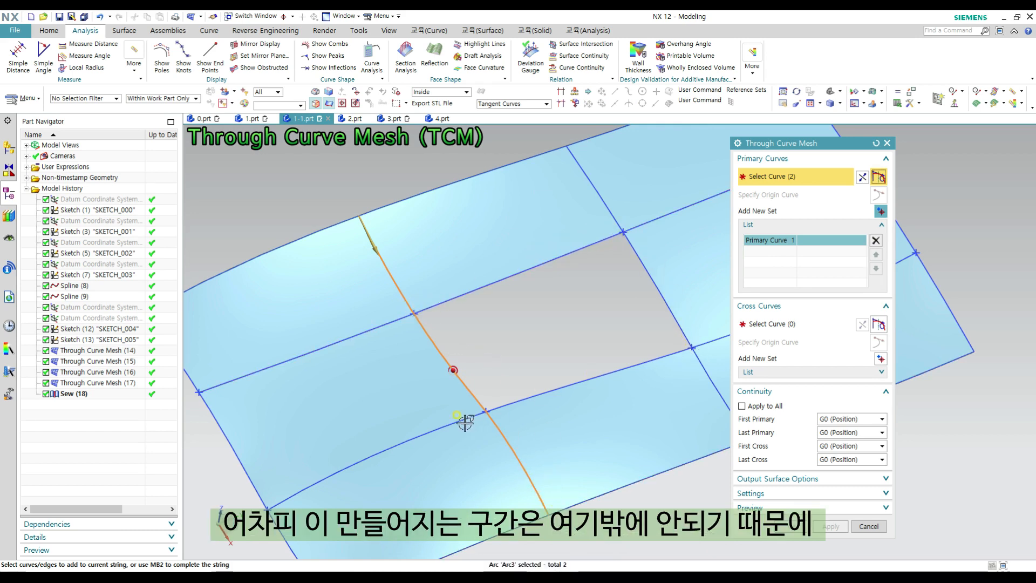
{"action": "scroll", "coordinate": [447, 342], "scroll_direction": "up", "scroll_amount": 3}
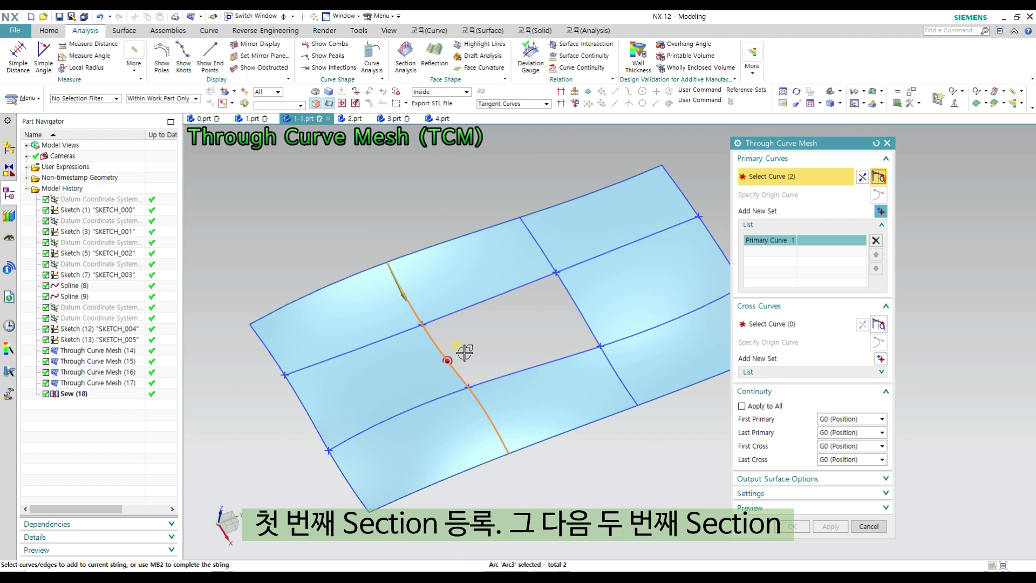
{"action": "middle_click", "coordinate": [499, 324]}
{"action": "left_click", "coordinate": [543, 251]}
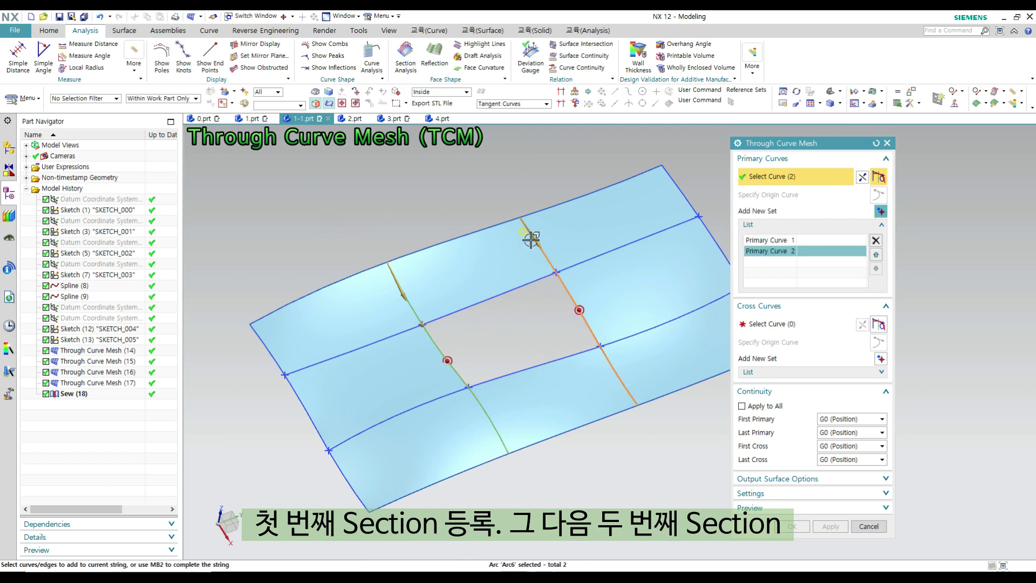
- Define the two splines crossing the primary curves along the opening as separate cross curve sets of the mesh
{"action": "left_click", "coordinate": [782, 325]}
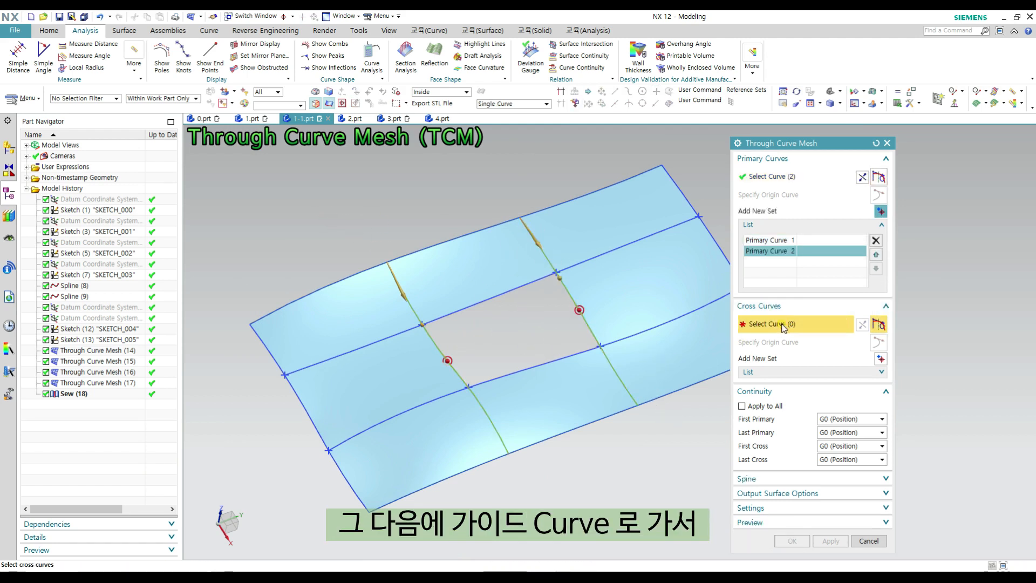
{"action": "left_click", "coordinate": [384, 338]}
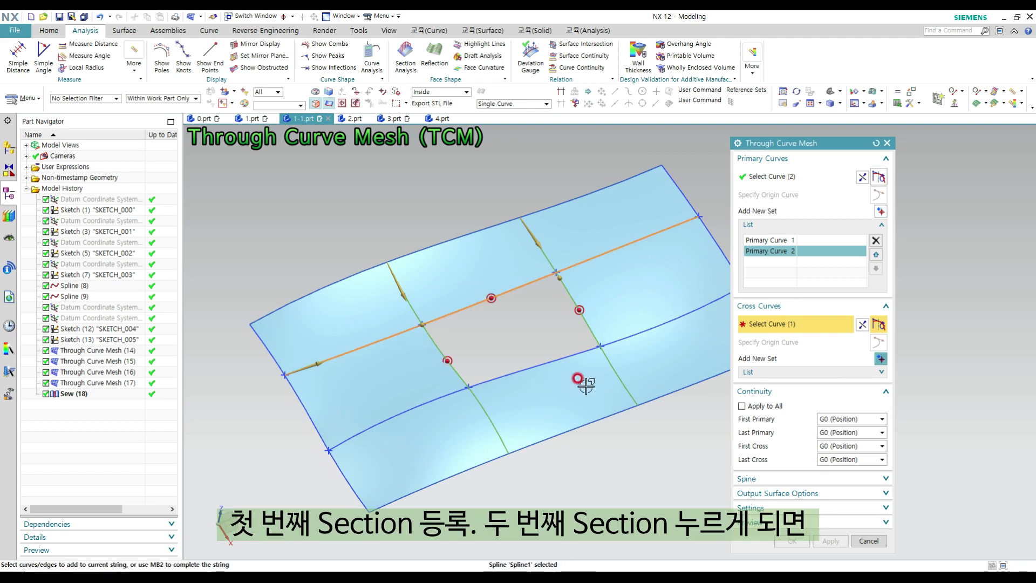
{"action": "middle_click", "coordinate": [534, 346]}
{"action": "left_click", "coordinate": [510, 376]}
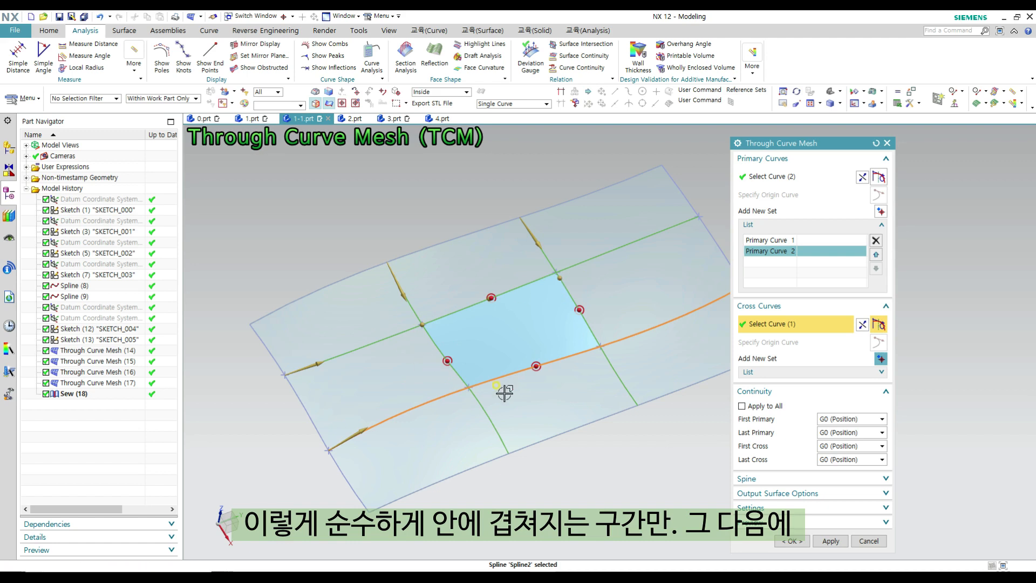
- Set the first primary continuity to G1 (Tangent) and try constraining it to all tangent-connected faces around the opening
{"action": "middle_click_drag", "start_coordinate": [578, 383], "coordinate": [520, 371], "text": "shift"}
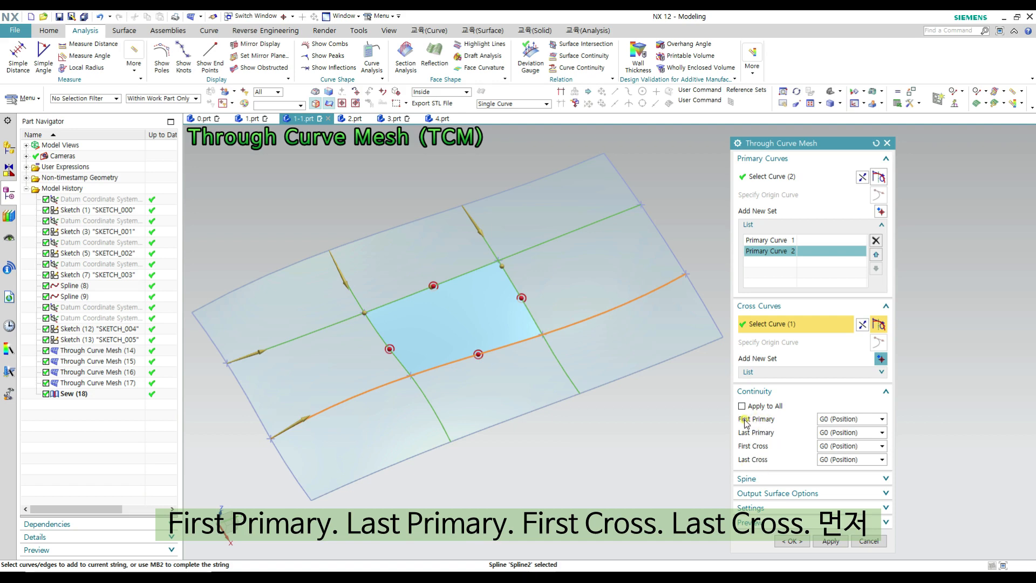
{"action": "left_click", "coordinate": [842, 419]}
{"action": "left_click", "coordinate": [837, 437]}
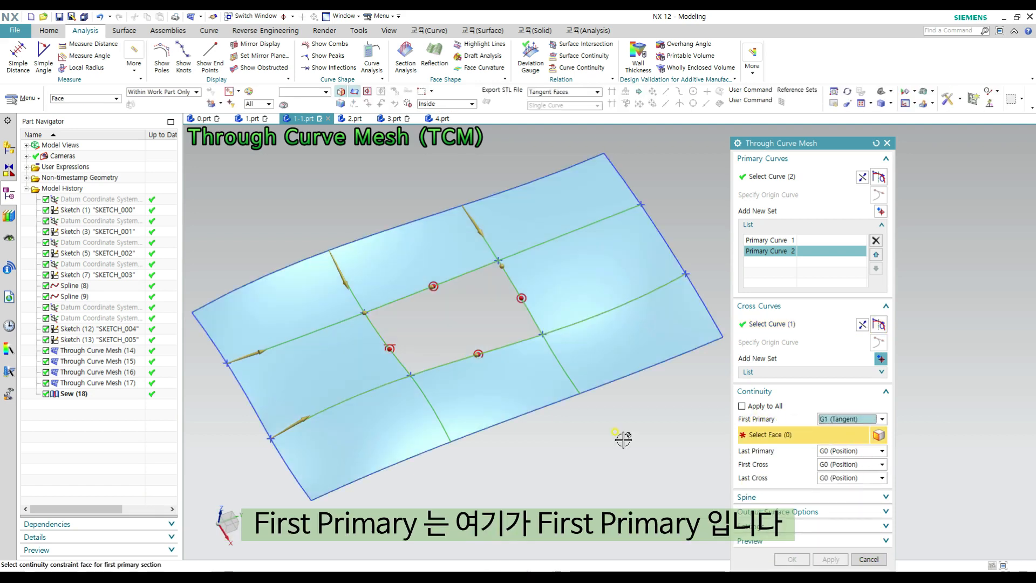
{"action": "left_click", "coordinate": [349, 342]}
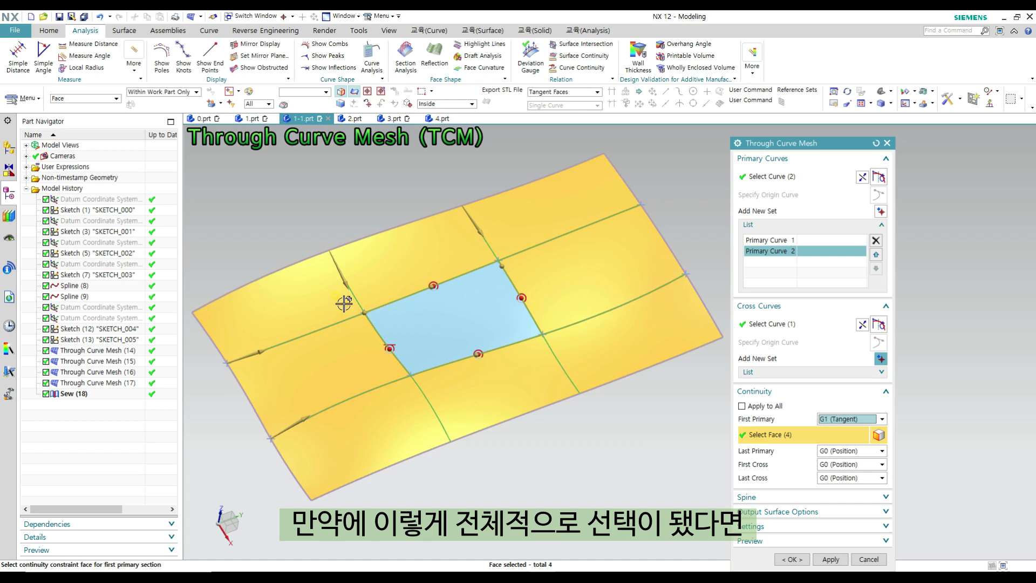
{"action": "left_click", "coordinate": [358, 351], "text": "shift"}
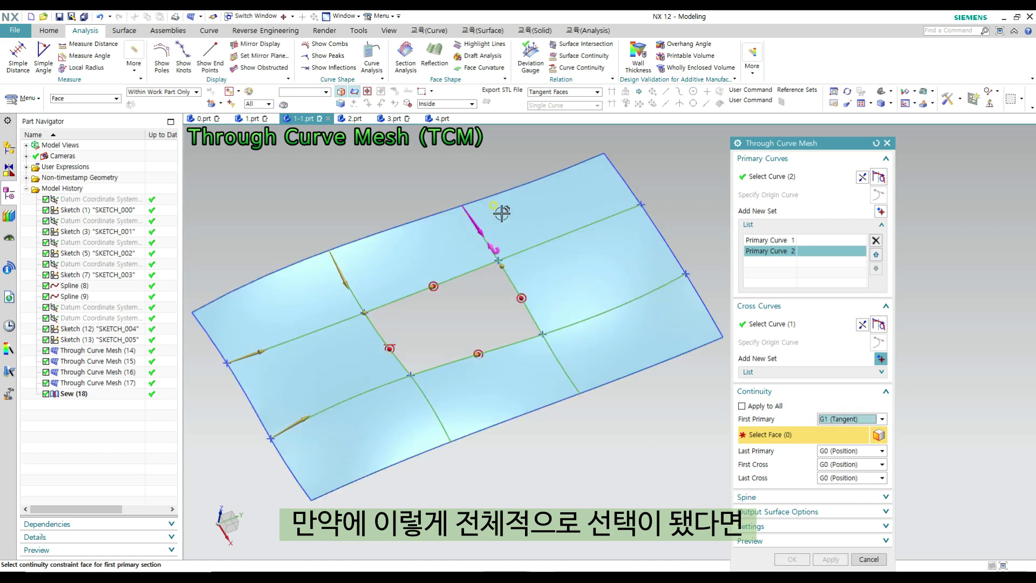
- Using the Single Face rule, constrain the first primary continuity to only the face adjoining the opening at the first primary curve
{"action": "left_click", "coordinate": [545, 92]}
{"action": "left_click", "coordinate": [546, 102]}
{"action": "left_click", "coordinate": [328, 348]}
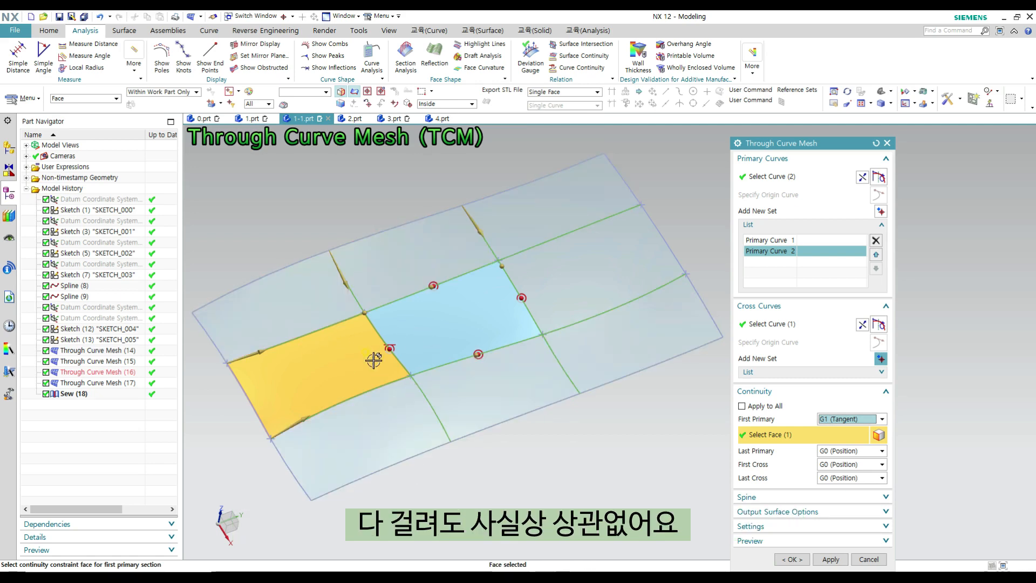
{"action": "left_click", "coordinate": [370, 341], "text": "shift"}
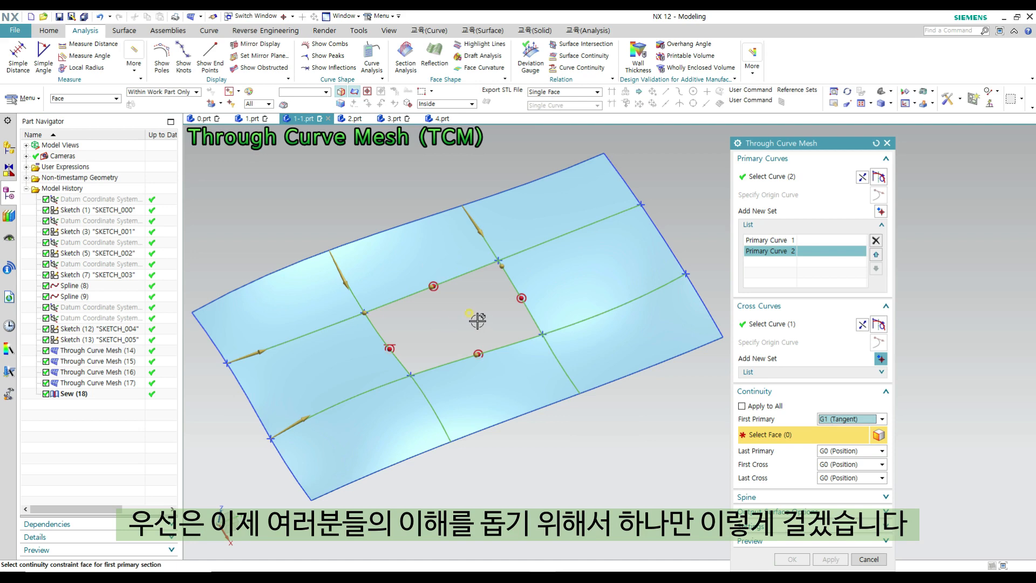
{"action": "left_click", "coordinate": [318, 377]}
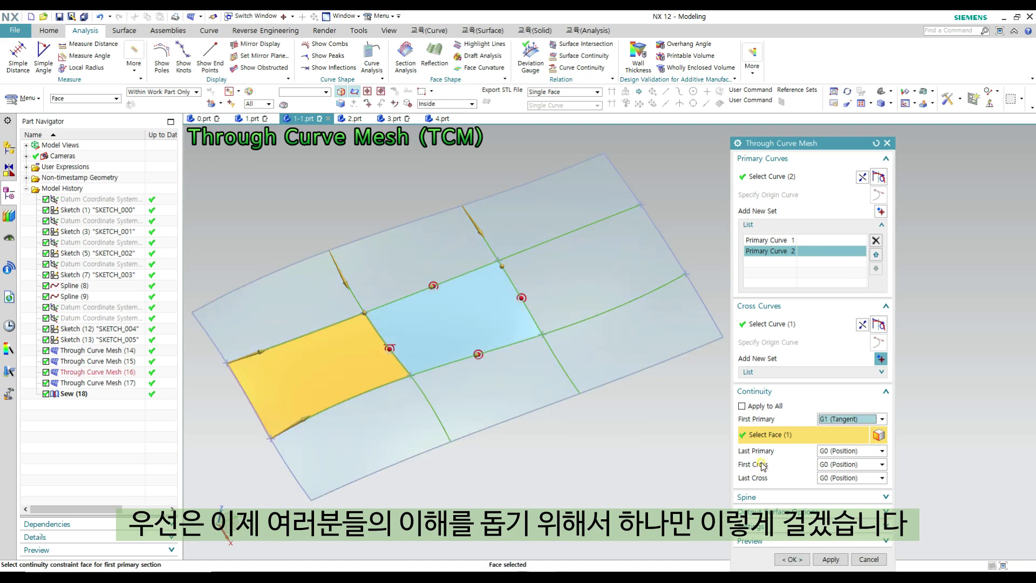
- Set the last primary continuity to G1 (Tangent) and select the surrounding sheet faces with the Tangent Faces rule
{"action": "left_click", "coordinate": [851, 450]}
{"action": "left_click", "coordinate": [836, 474]}
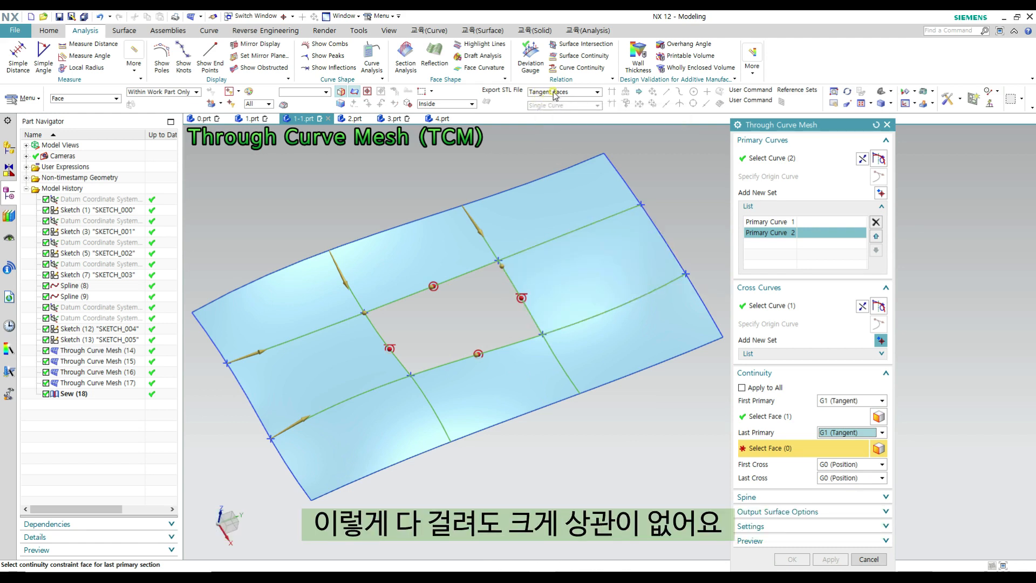
{"action": "left_click", "coordinate": [577, 271]}
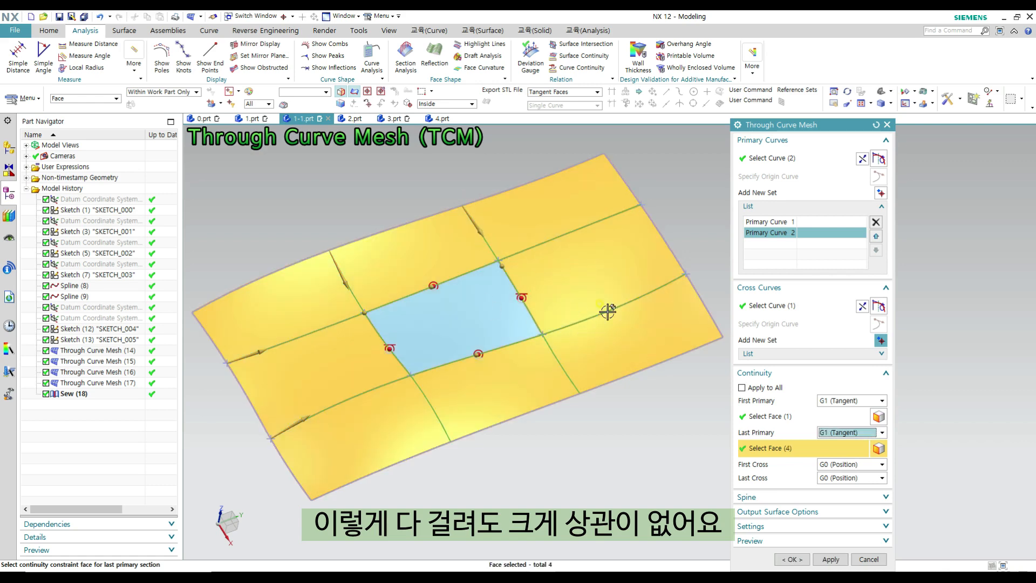
- Set the first cross continuity to G1 (Tangent) and constrain it to the surrounding sheet faces with the Tangent Faces rule
{"action": "scroll", "coordinate": [508, 285], "scroll_direction": "up", "scroll_amount": 3}
{"action": "scroll", "coordinate": [530, 351], "scroll_direction": "up", "scroll_amount": 2}
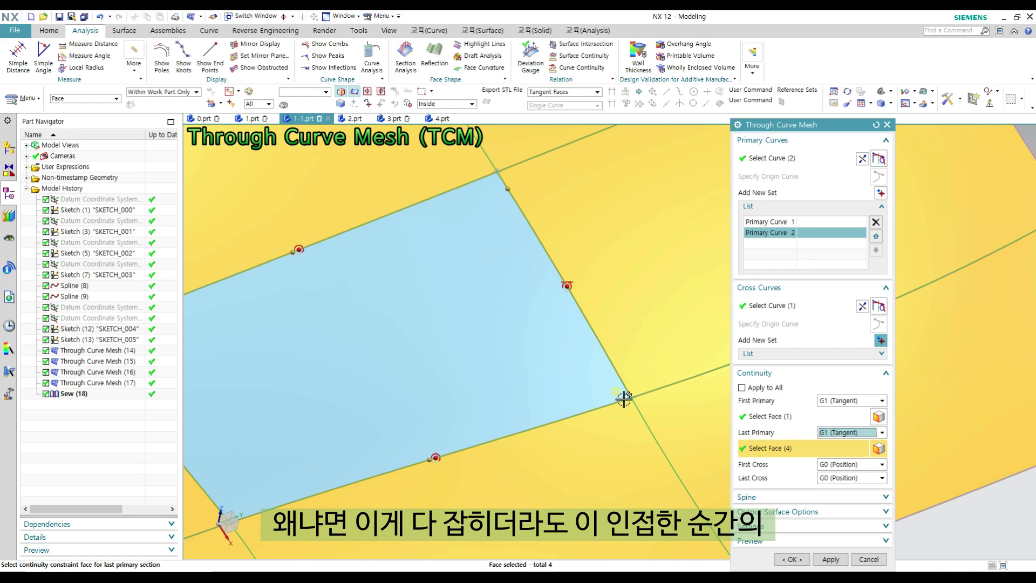
{"action": "scroll", "coordinate": [624, 399], "scroll_direction": "down", "scroll_amount": 2}
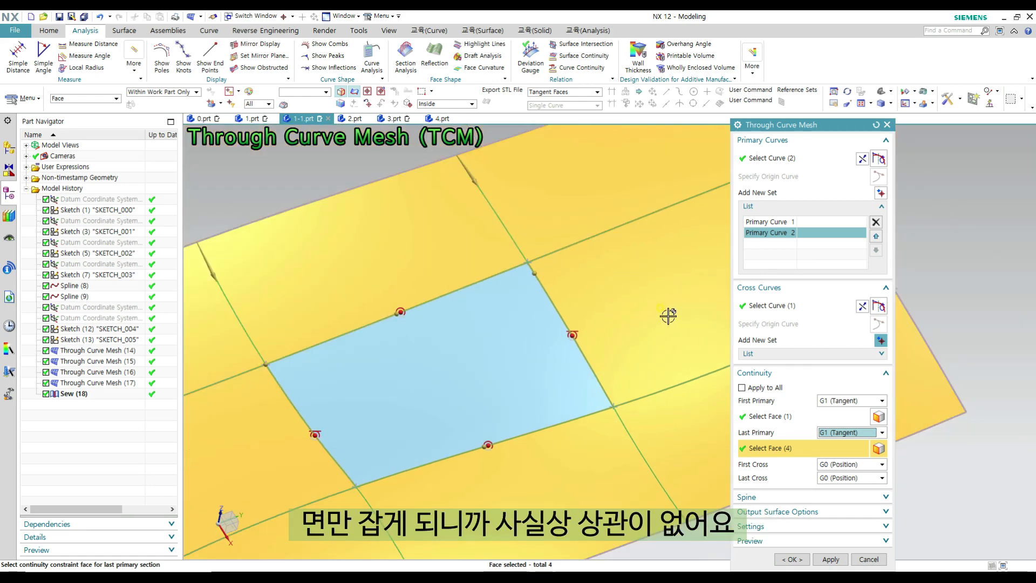
{"action": "scroll", "coordinate": [667, 315], "scroll_direction": "down", "scroll_amount": 1}
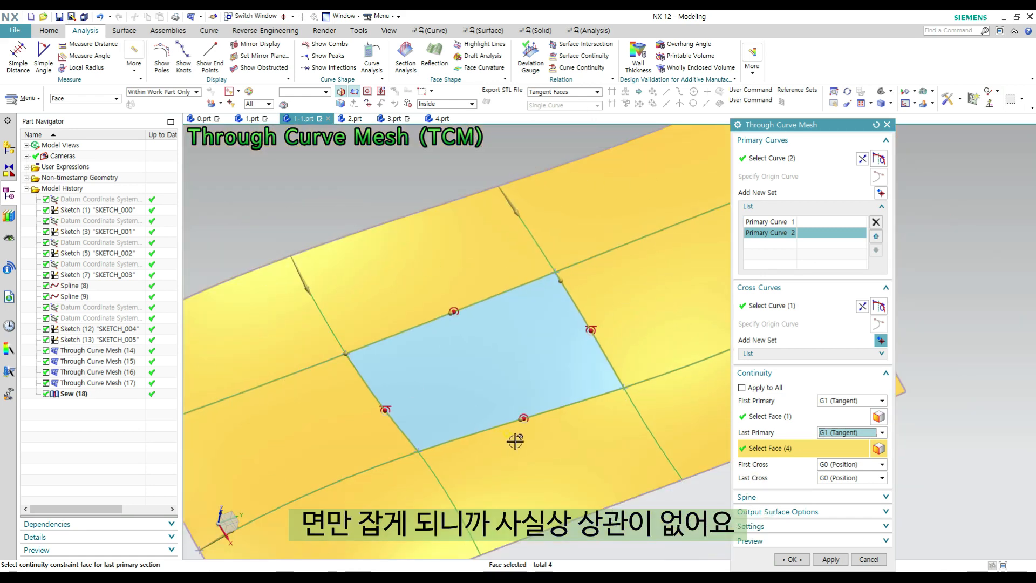
{"action": "scroll", "coordinate": [515, 441], "scroll_direction": "down", "scroll_amount": 1}
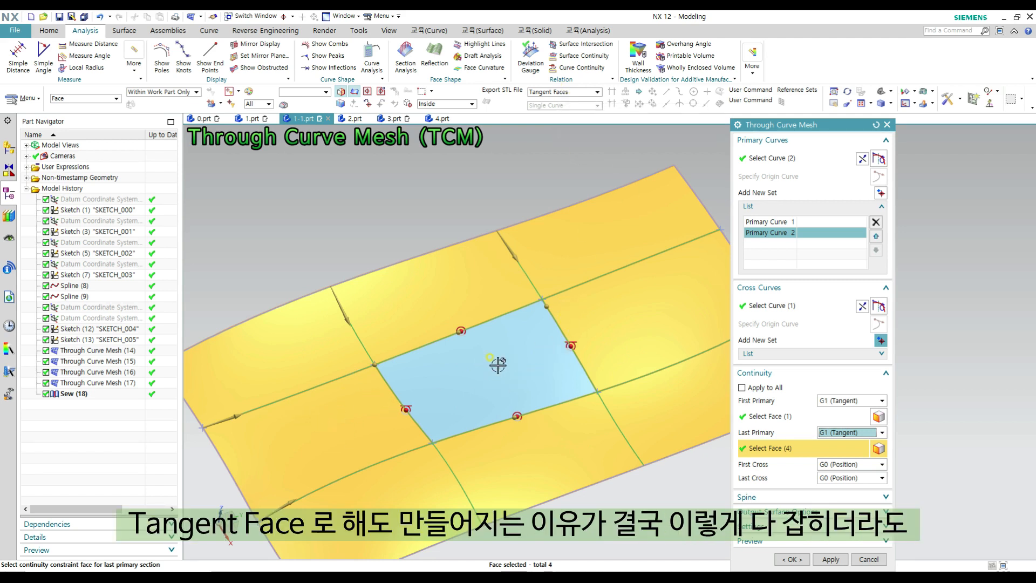
{"action": "scroll", "coordinate": [548, 311], "scroll_direction": "up", "scroll_amount": 2}
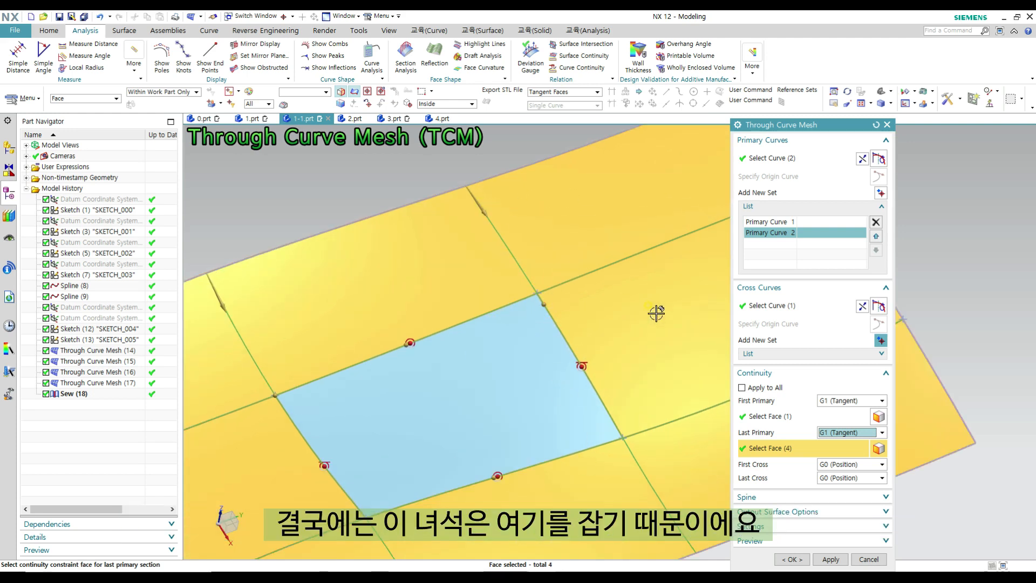
{"action": "scroll", "coordinate": [621, 349], "scroll_direction": "down", "scroll_amount": 3}
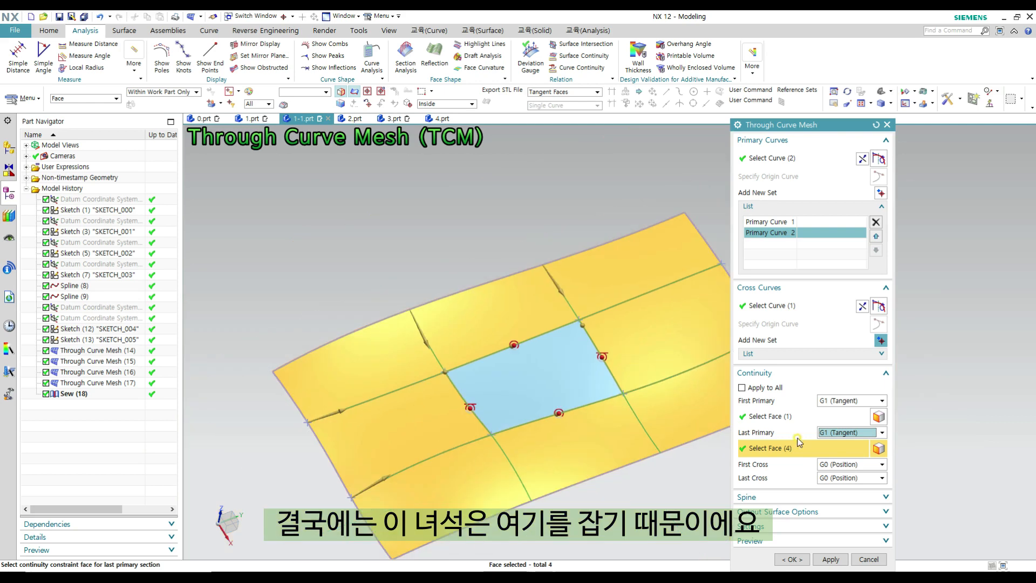
{"action": "left_click", "coordinate": [822, 468]}
{"action": "left_click", "coordinate": [831, 478]}
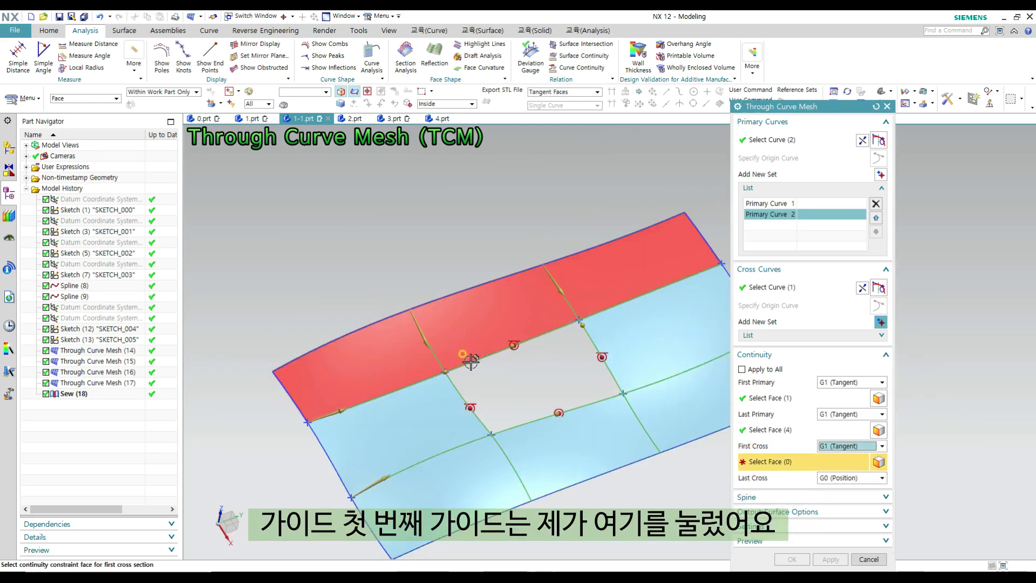
{"action": "left_click", "coordinate": [469, 310]}
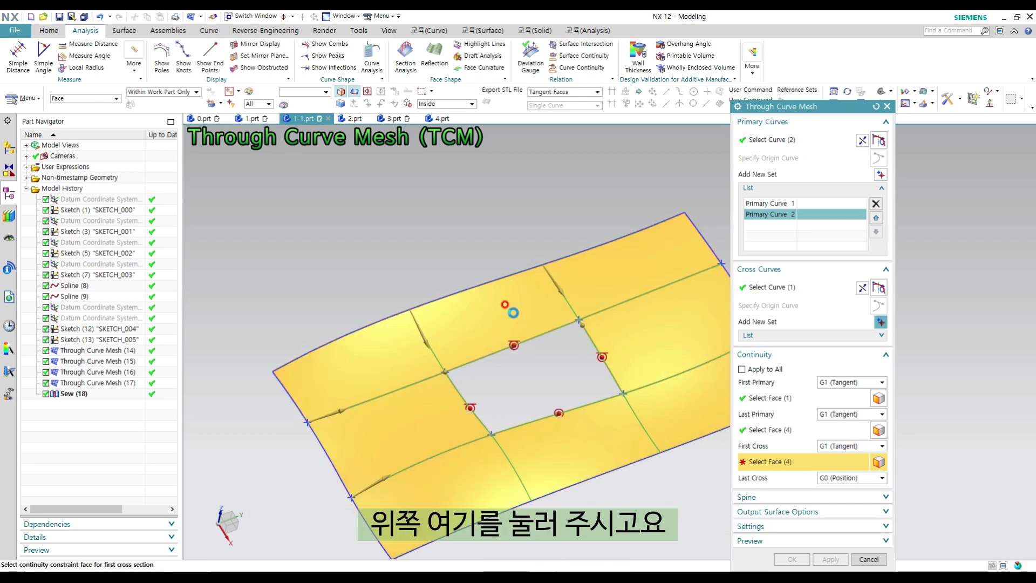
- Set the last cross continuity to G1 (Tangent) with only the adjoining face under the Single Face rule, and create the mesh surface
{"action": "left_click", "coordinate": [831, 478]}
{"action": "left_click", "coordinate": [831, 490]}
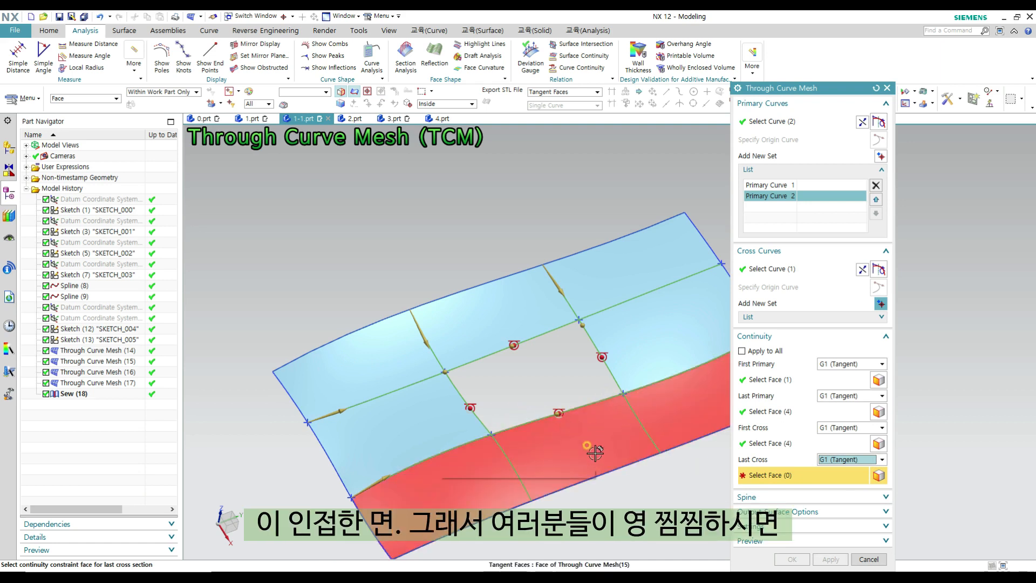
{"action": "left_click", "coordinate": [561, 92]}
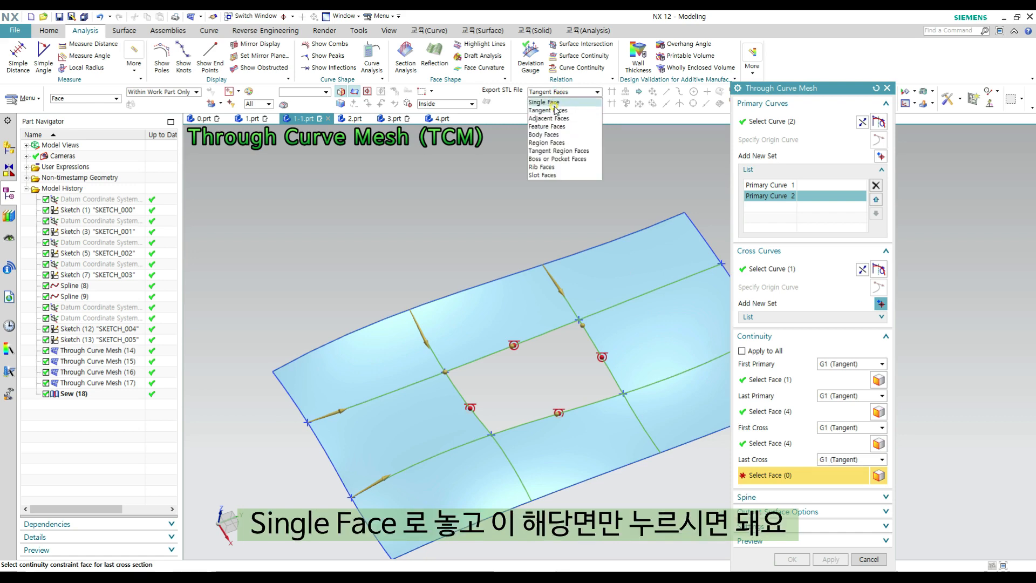
{"action": "left_click", "coordinate": [552, 102]}
{"action": "left_click", "coordinate": [625, 499]}
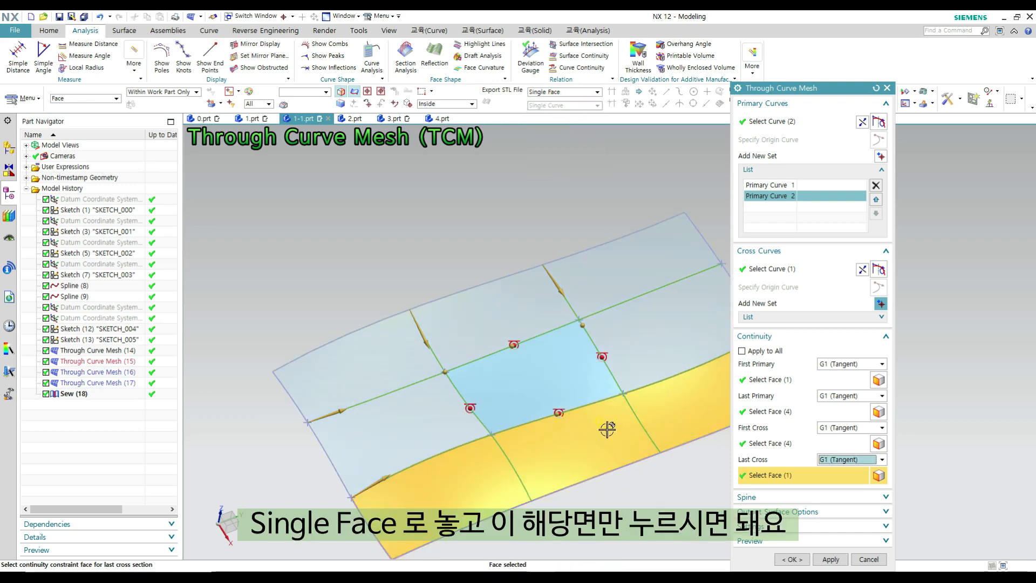
{"action": "scroll", "coordinate": [302, 377], "scroll_direction": "down", "scroll_amount": 1}
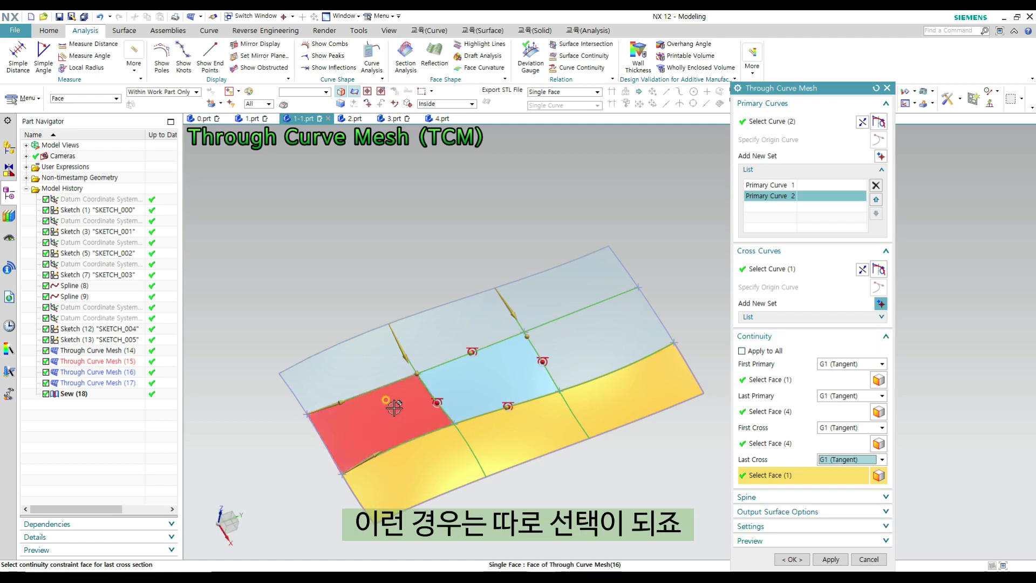
{"action": "scroll", "coordinate": [495, 392], "scroll_direction": "up", "scroll_amount": 3}
{"action": "scroll", "coordinate": [494, 392], "scroll_direction": "down", "scroll_amount": 2}
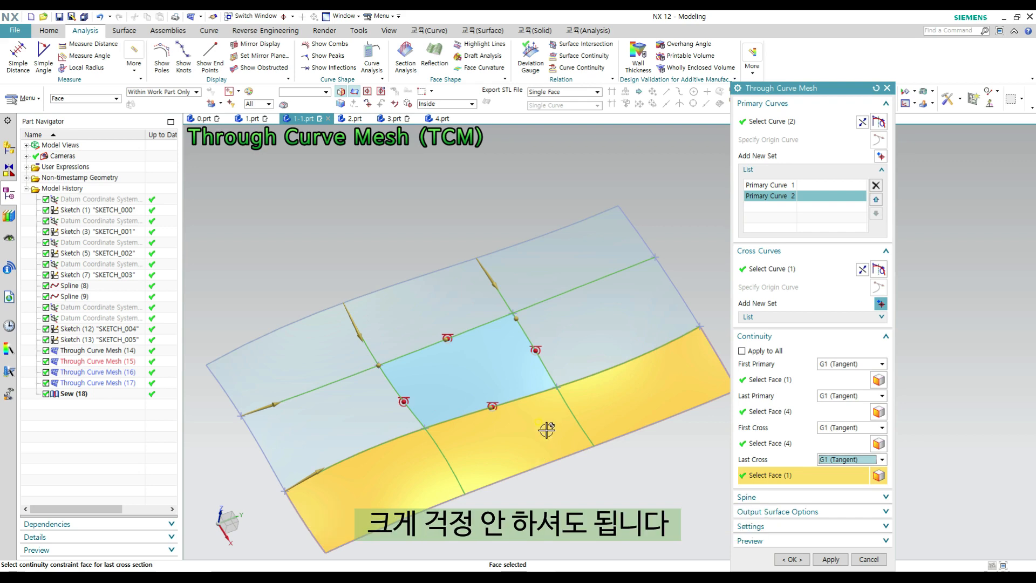
{"action": "left_click", "coordinate": [798, 560]}
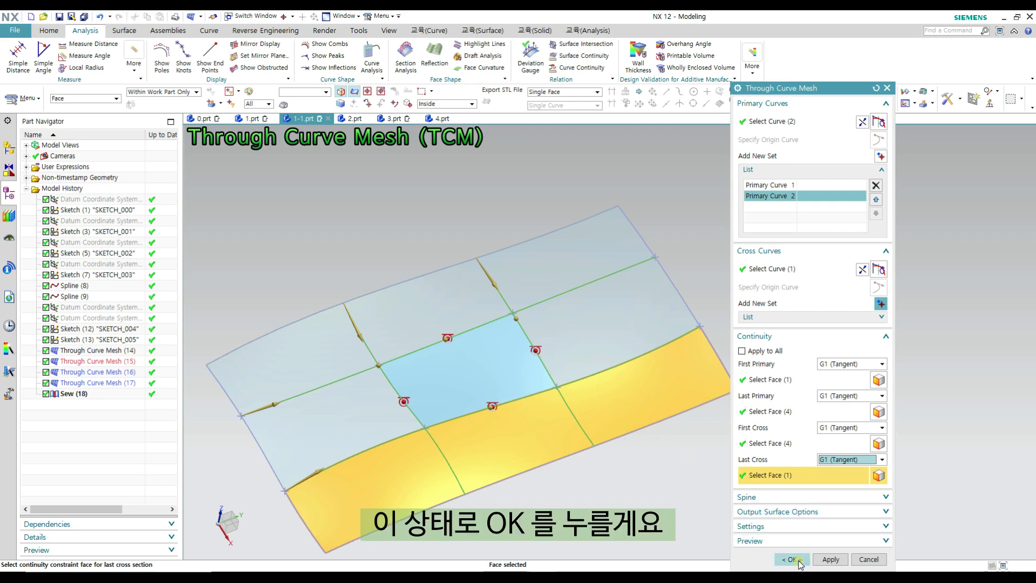
- Inspect reflection line flow between the new mesh surface and its surrounding sheets with a Line Images Reflection Analysis, and close it without keeping the display
{"action": "middle_click_drag", "start_coordinate": [604, 384], "coordinate": [576, 405]}
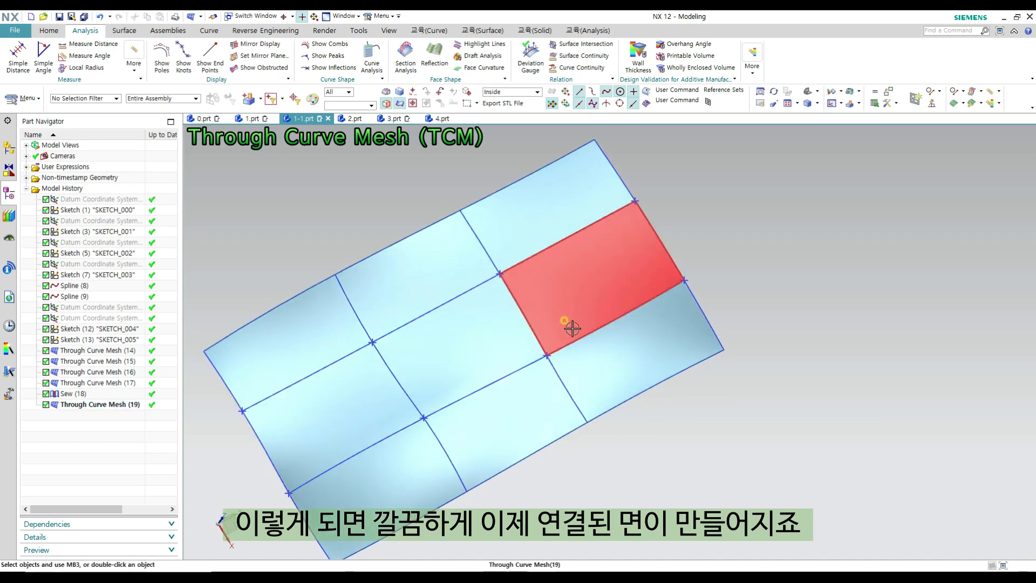
{"action": "left_click", "coordinate": [434, 54]}
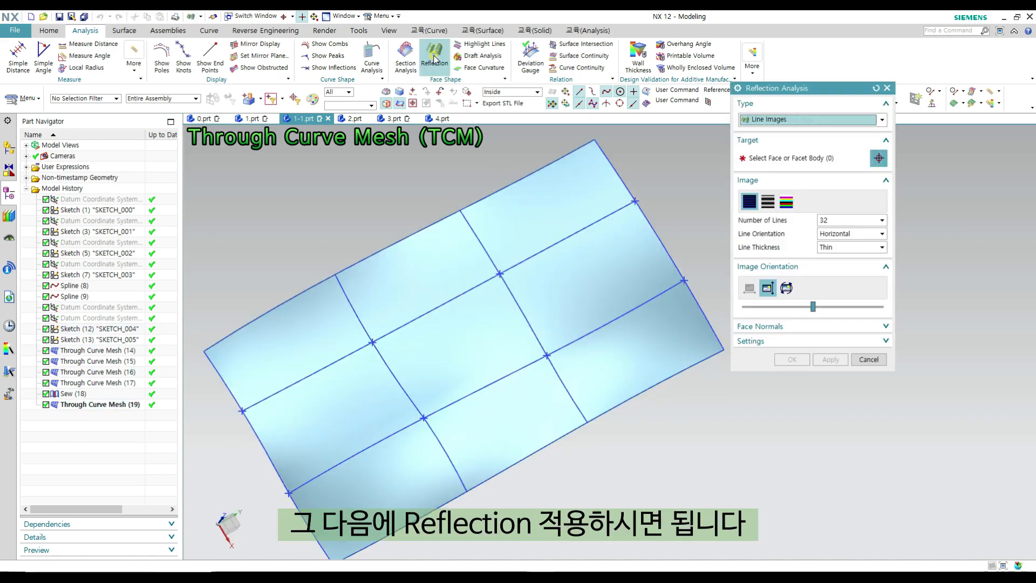
{"action": "scroll", "coordinate": [462, 326], "scroll_direction": "down", "scroll_amount": 4}
{"action": "left_click_drag", "start_coordinate": [270, 153], "coordinate": [675, 459]}
{"action": "scroll", "coordinate": [474, 319], "scroll_direction": "up", "scroll_amount": 8}
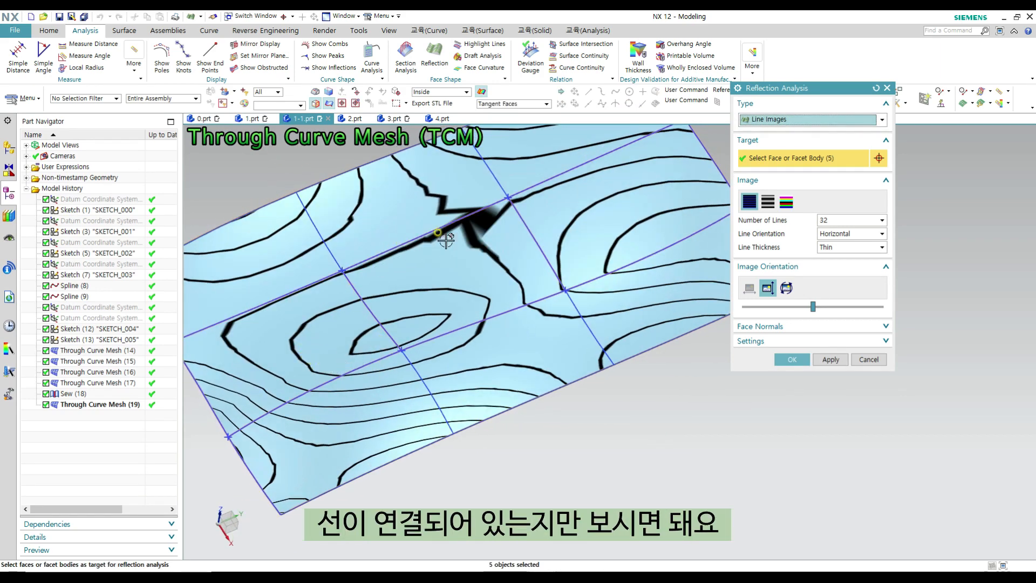
{"action": "middle_click_drag", "start_coordinate": [611, 290], "coordinate": [602, 297]}
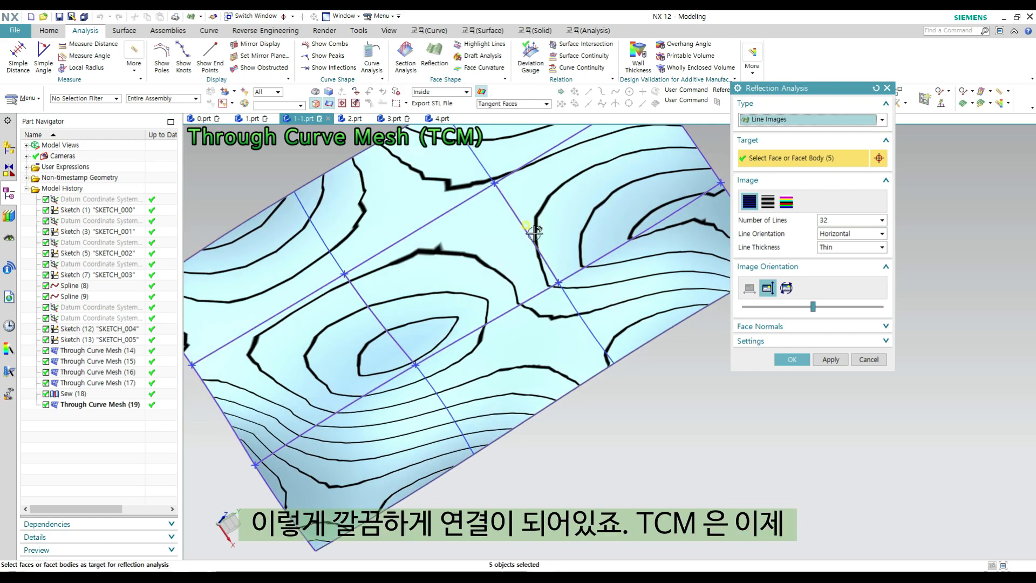
{"action": "key", "text": "Escape"}
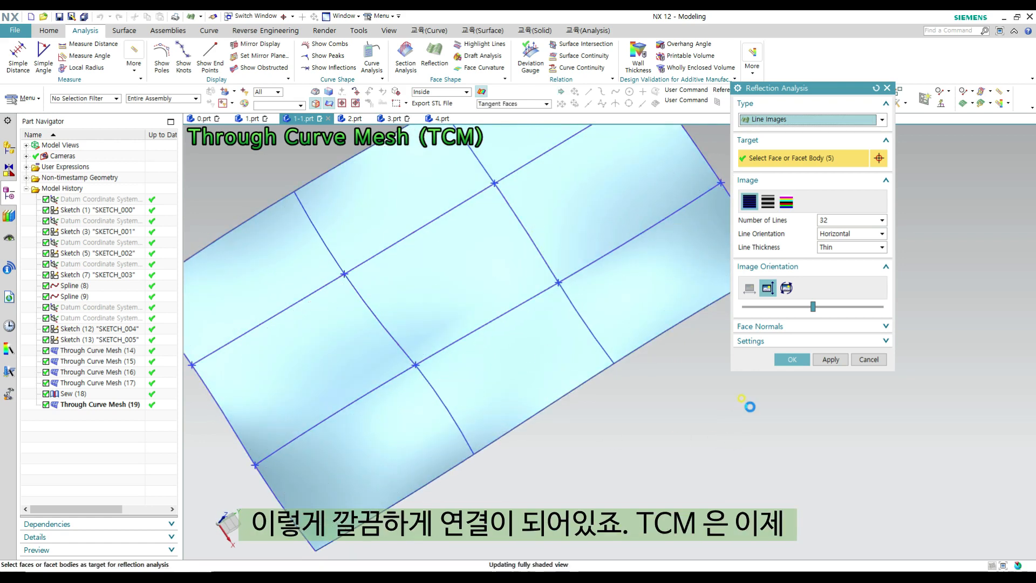
{"action": "scroll", "coordinate": [670, 438], "scroll_direction": "down", "scroll_amount": 1}
{"action": "middle_click_drag", "start_coordinate": [651, 430], "coordinate": [665, 410], "text": "shift"}
{"action": "scroll", "coordinate": [652, 442], "scroll_direction": "down", "scroll_amount": 1}
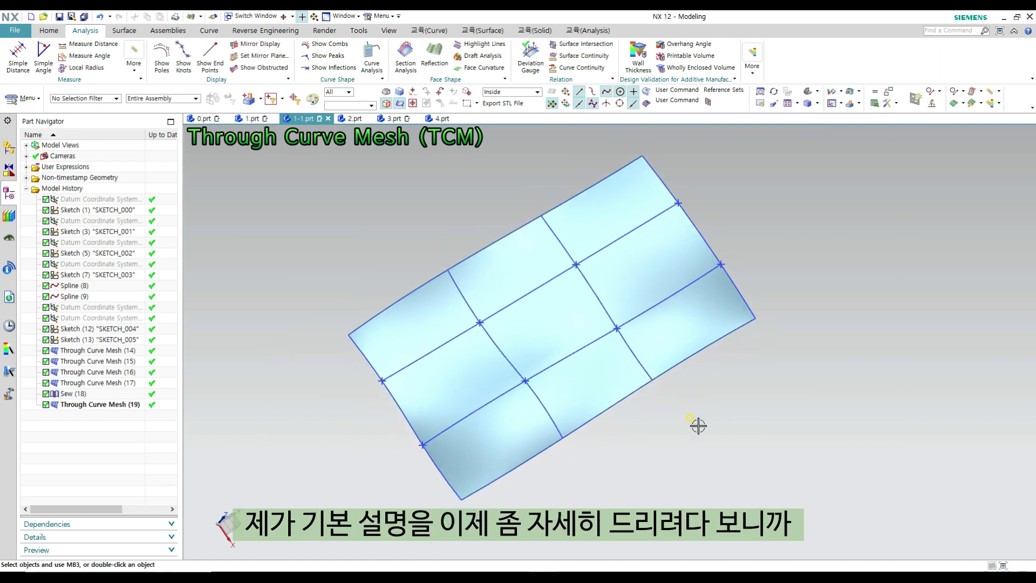